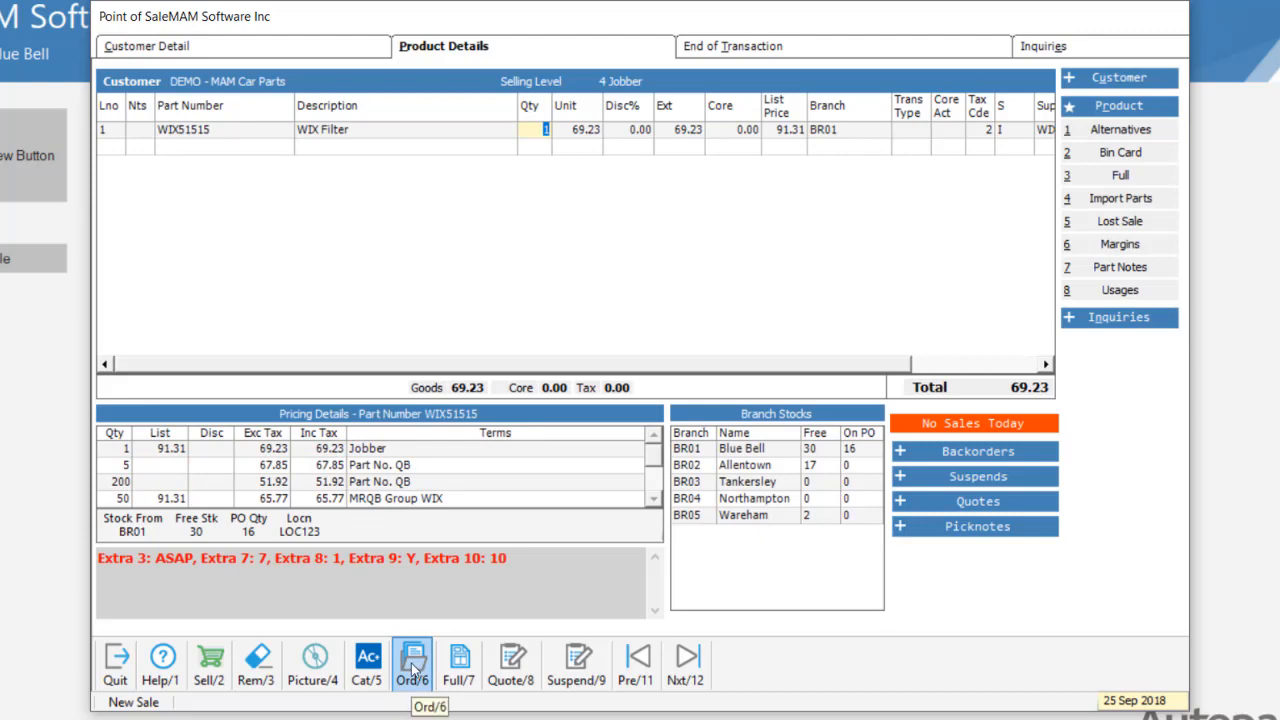
Order one WIX51515 filter from supplier WIX through secondary sourcing and create the purchase order without a carriage charge
left_click(413, 665)
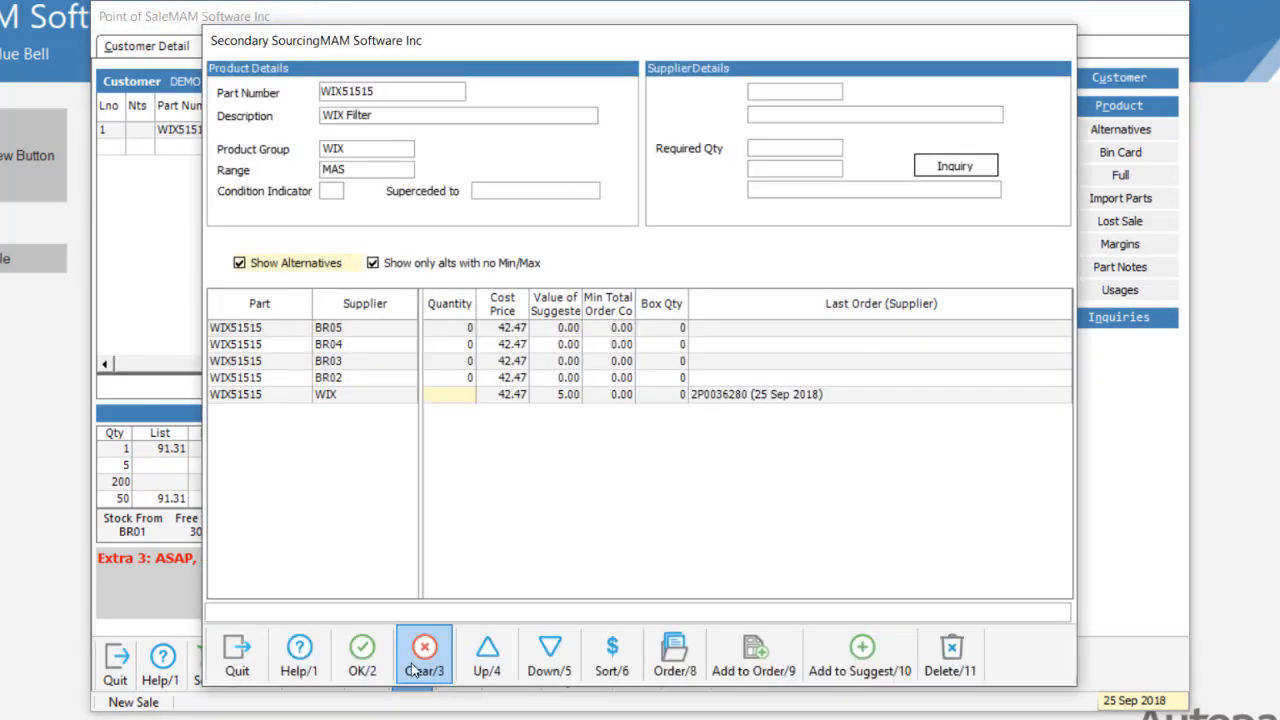
left_click(675, 655)
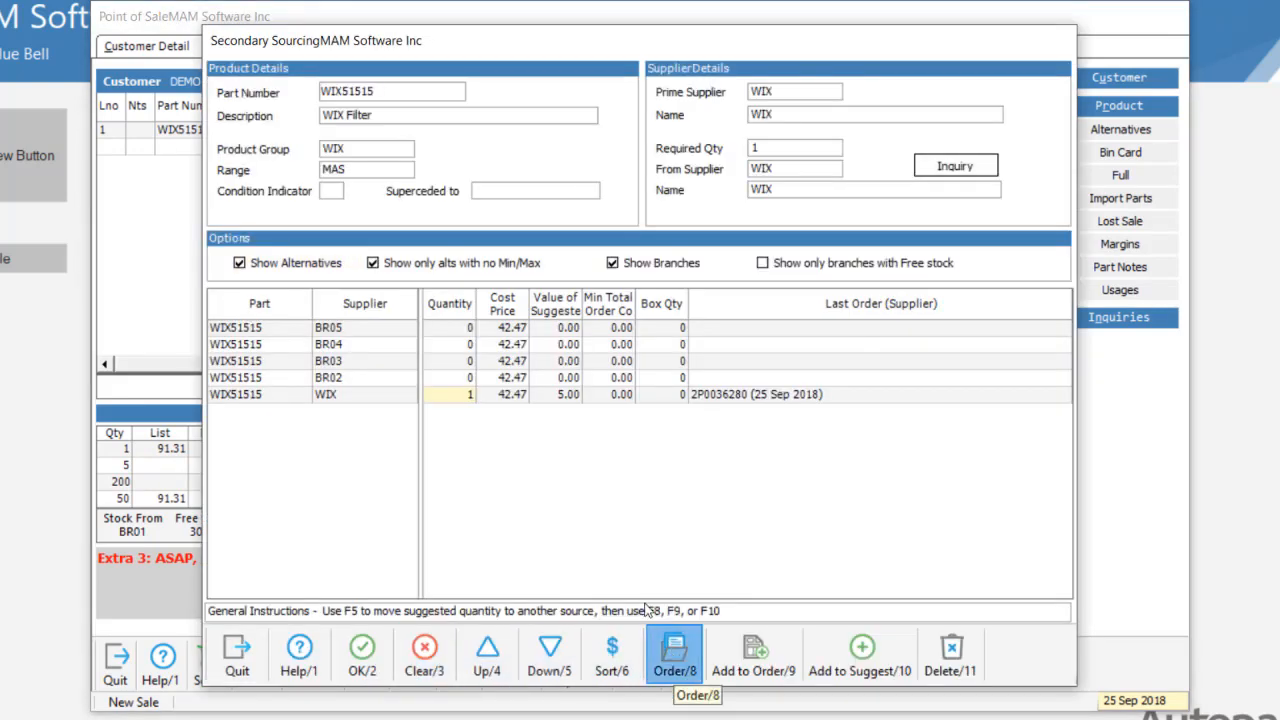
left_click(287, 688)
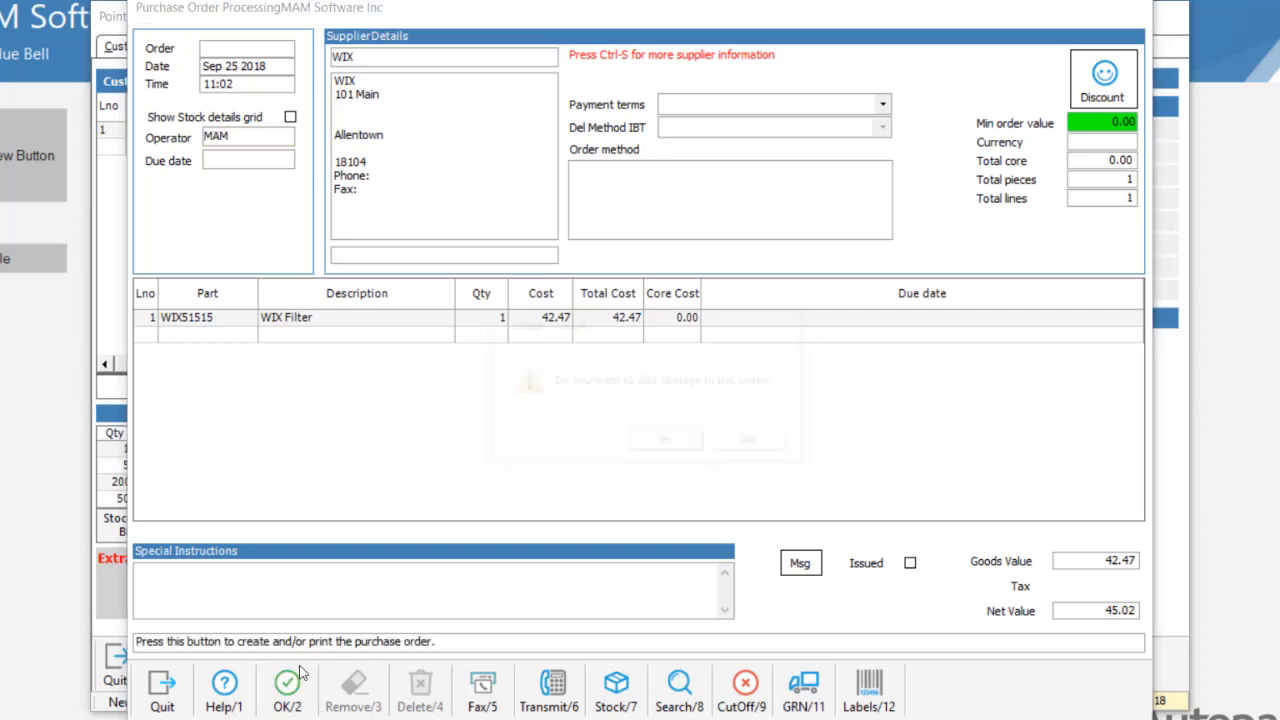
left_click(757, 443)
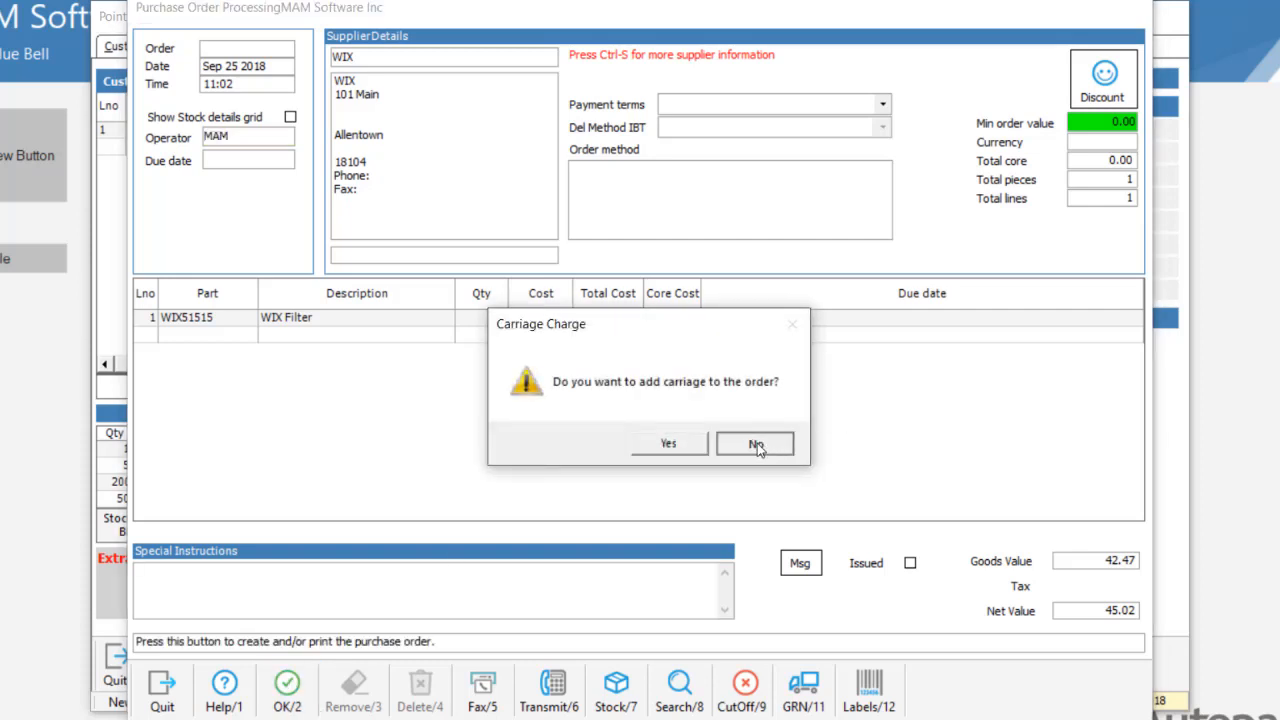
left_click(502, 490)
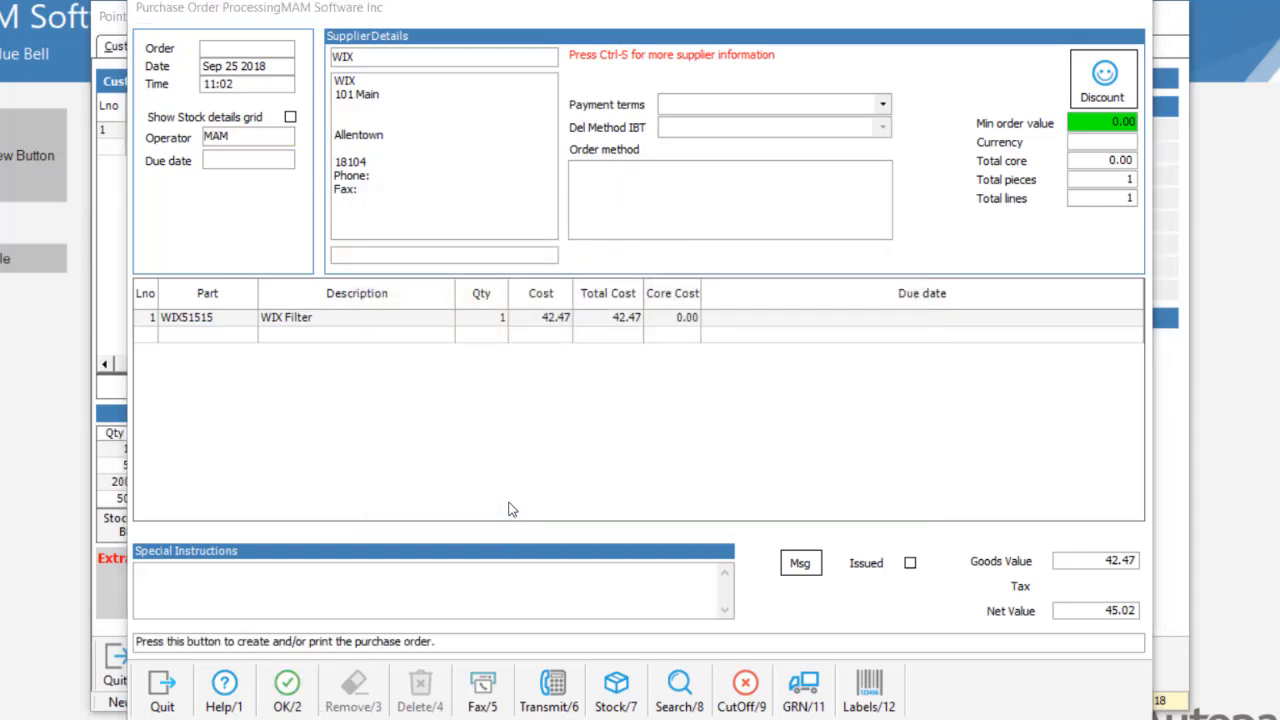
left_click(807, 450)
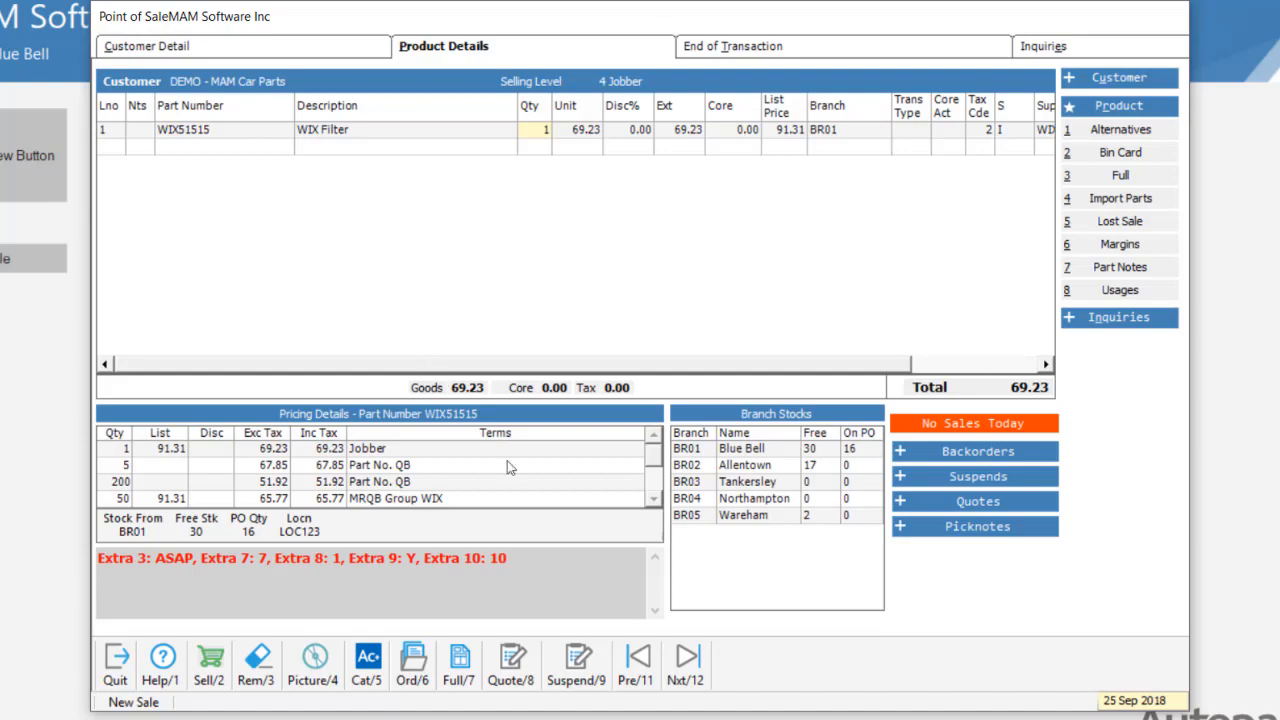
Try to save the current sale as a quote
left_click(512, 677)
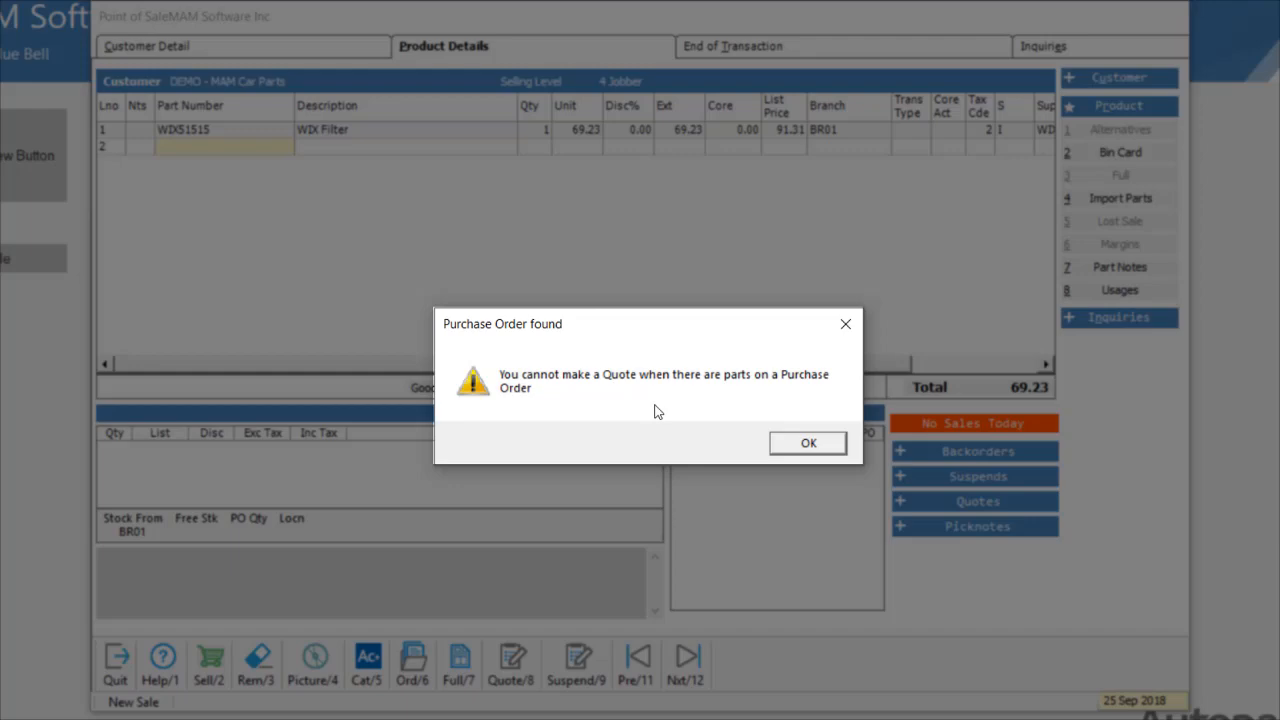
left_click(807, 443)
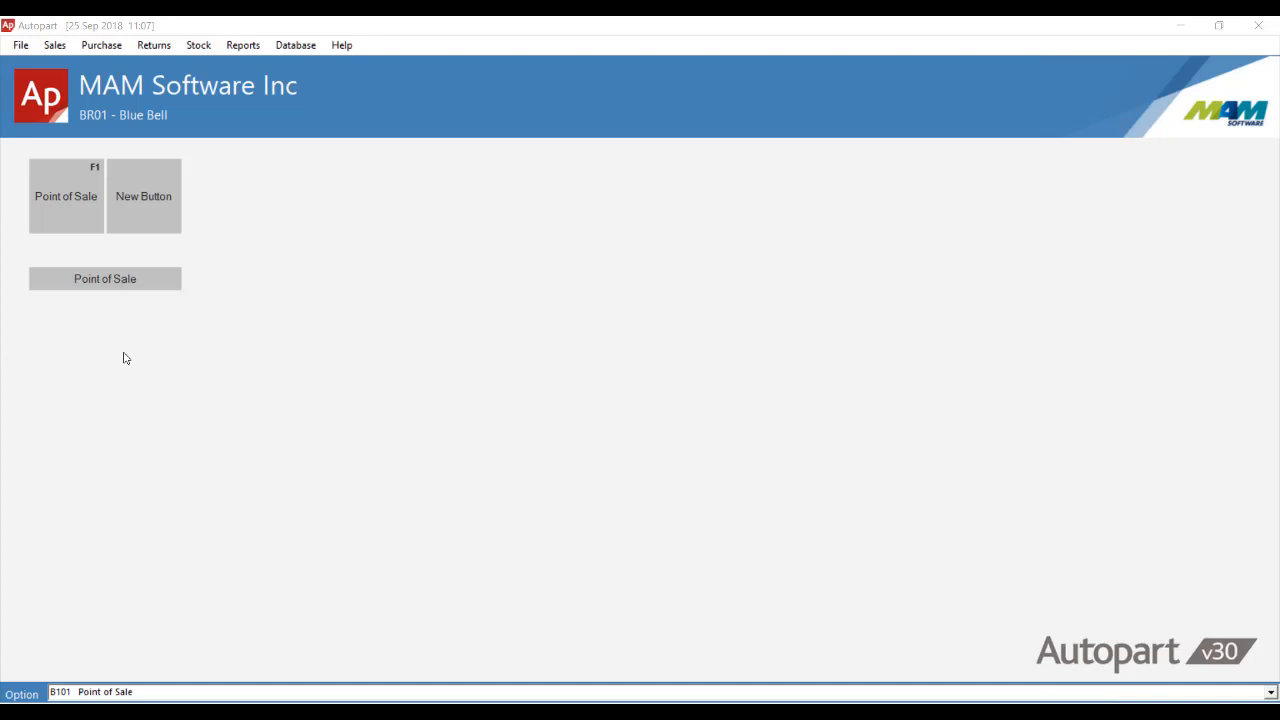
Start a new point of sale transaction with operator MAM and customer DEMO
left_click(57, 47)
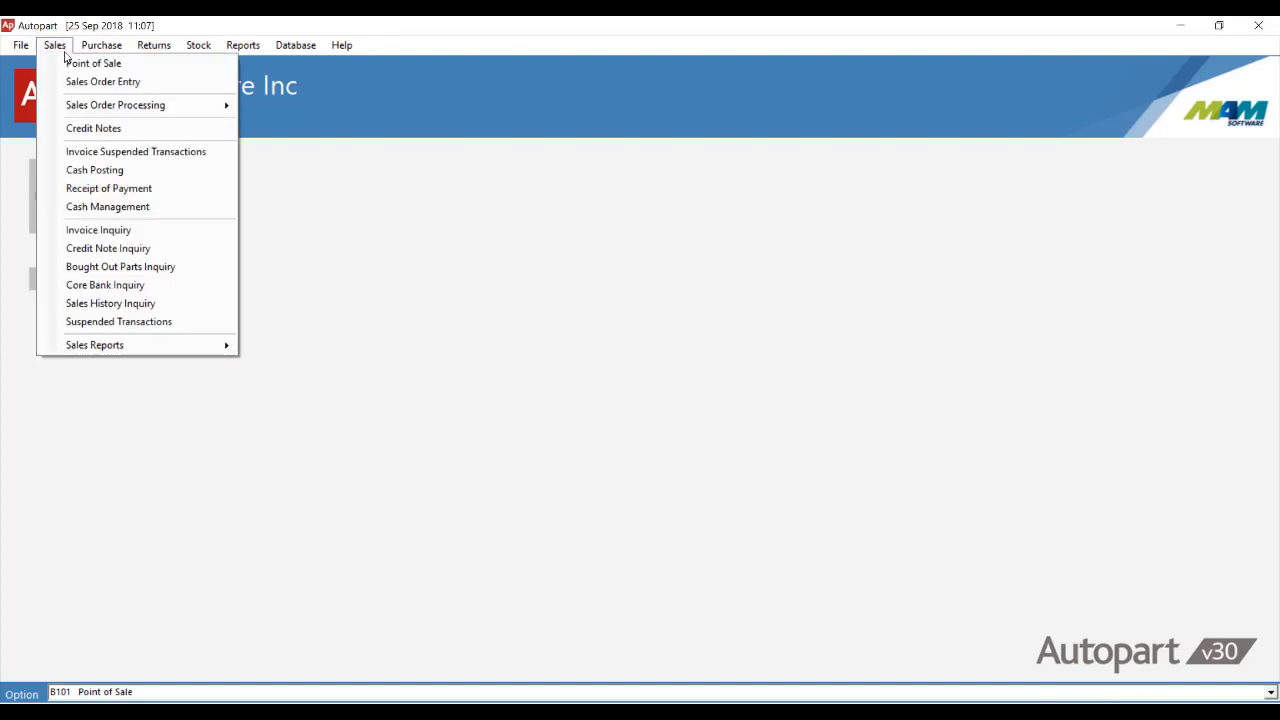
left_click(127, 66)
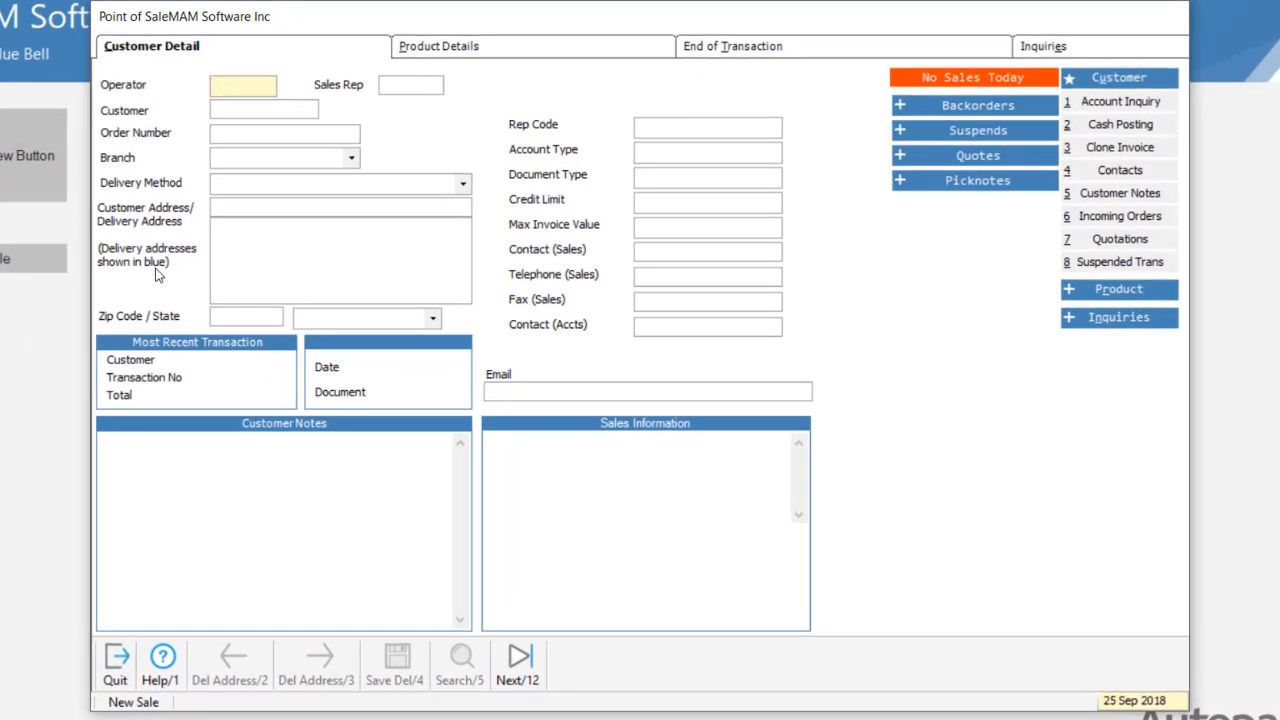
type("MAM")
key("Return")
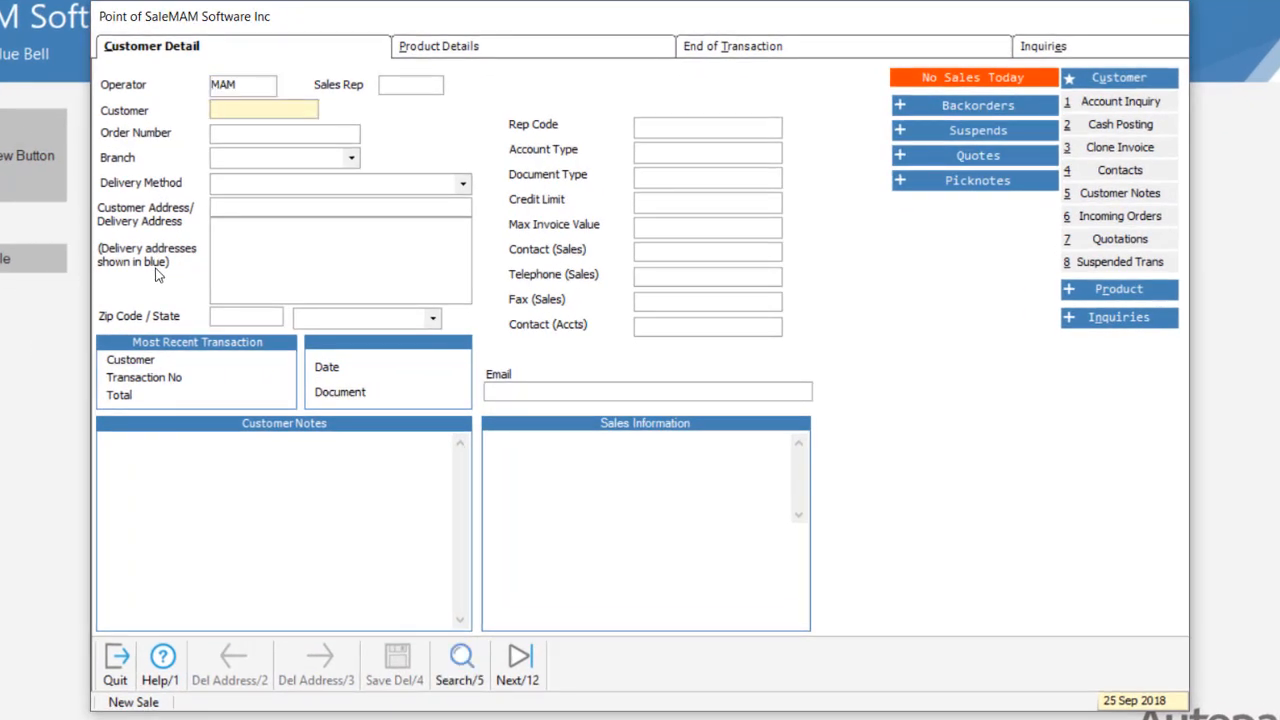
type("demo")
key("Return")
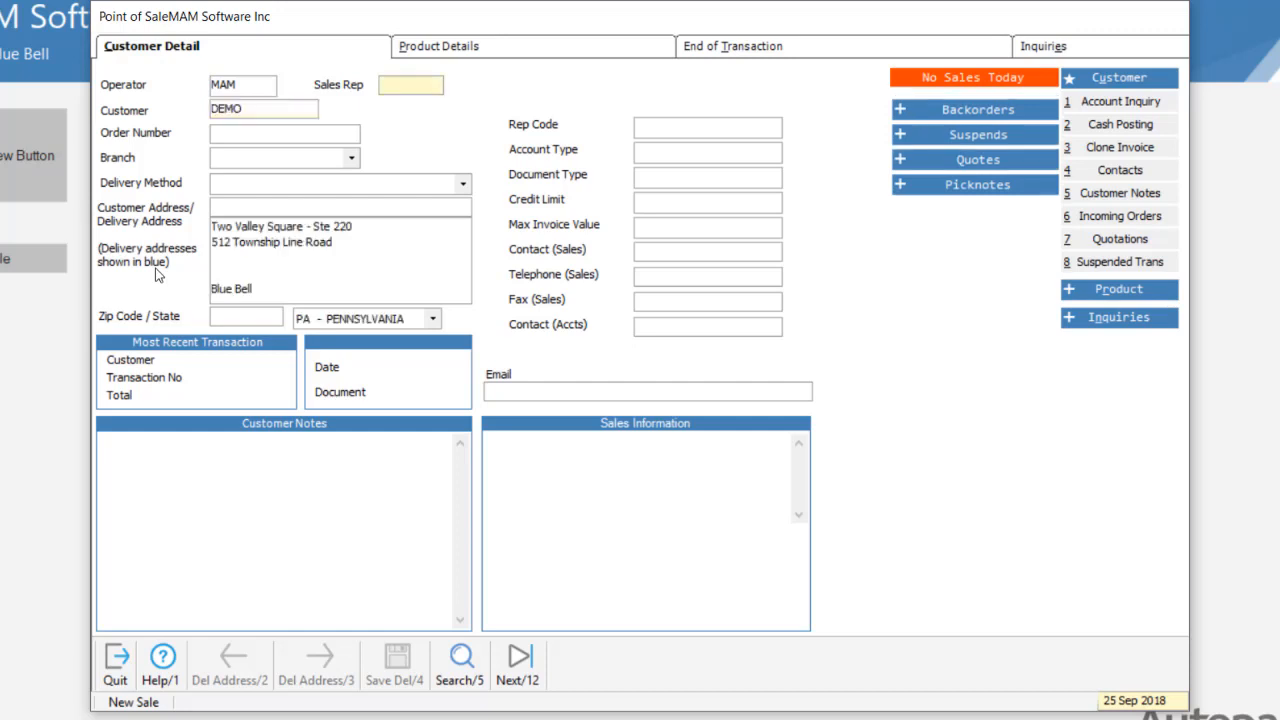
key("Return")
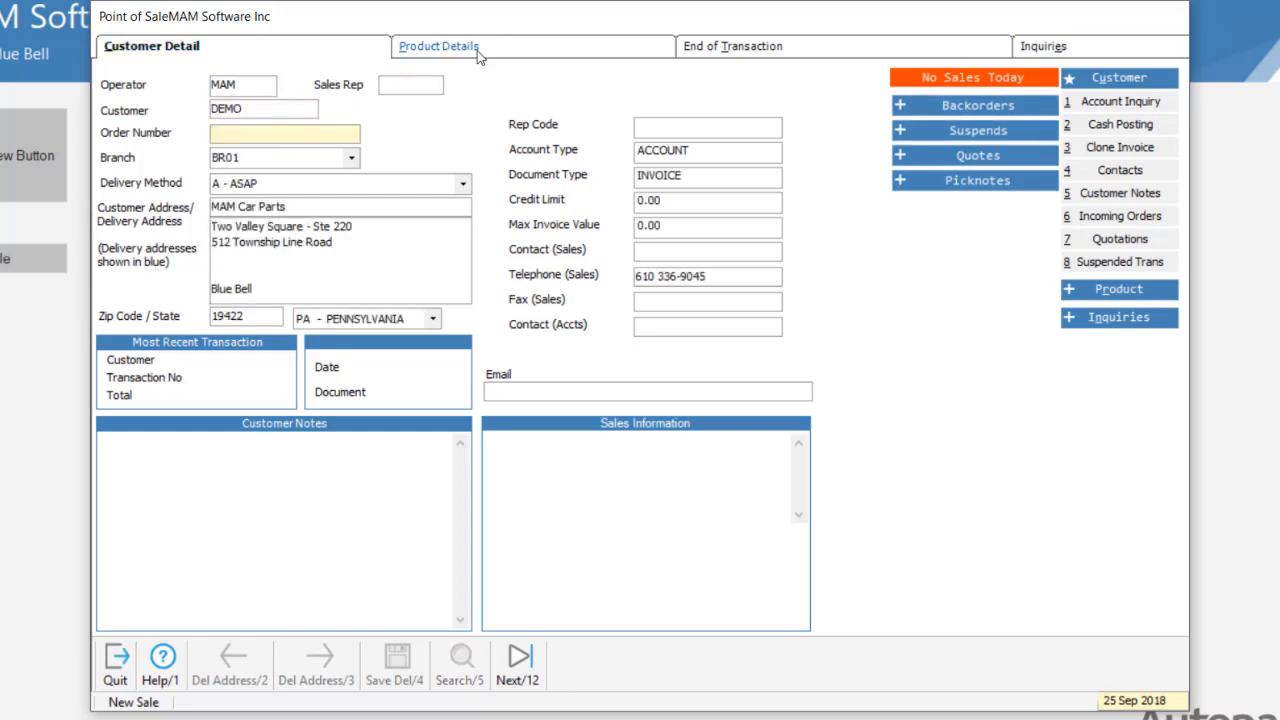
Add parts WIX51515 and WIX51516 to the product lines of the sale
left_click(514, 47)
type("wix51515")
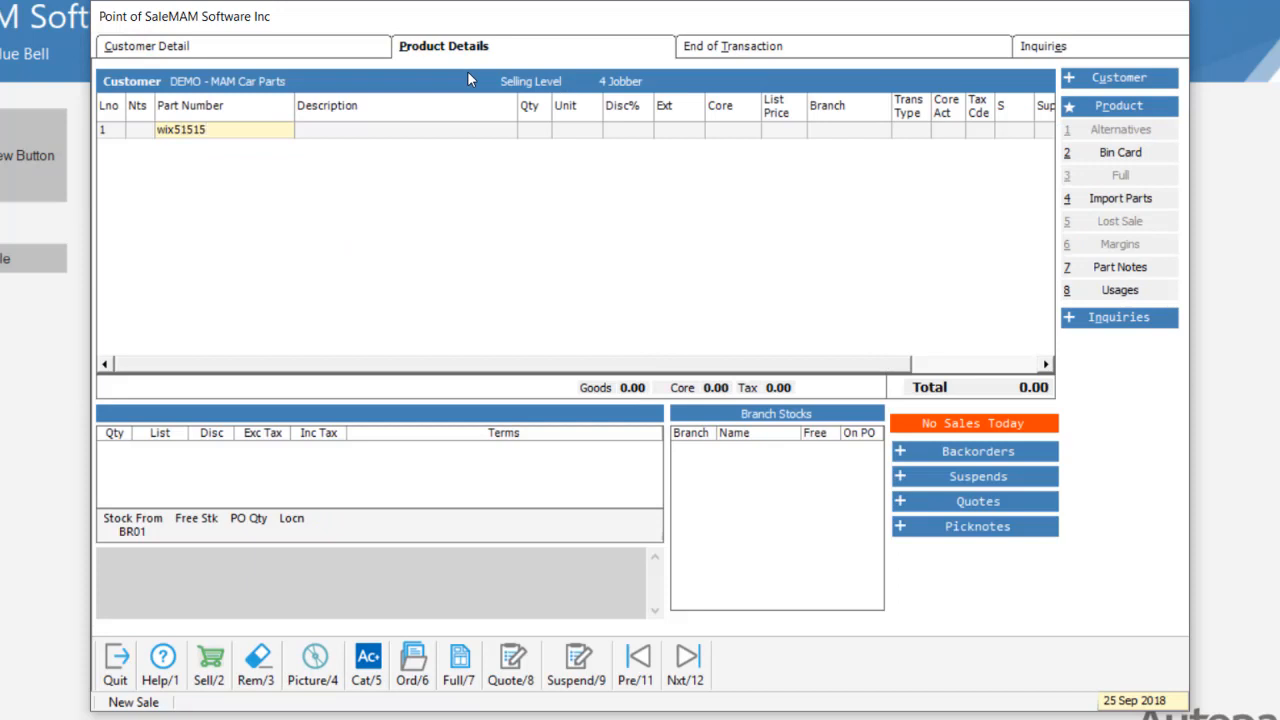
key("Return")
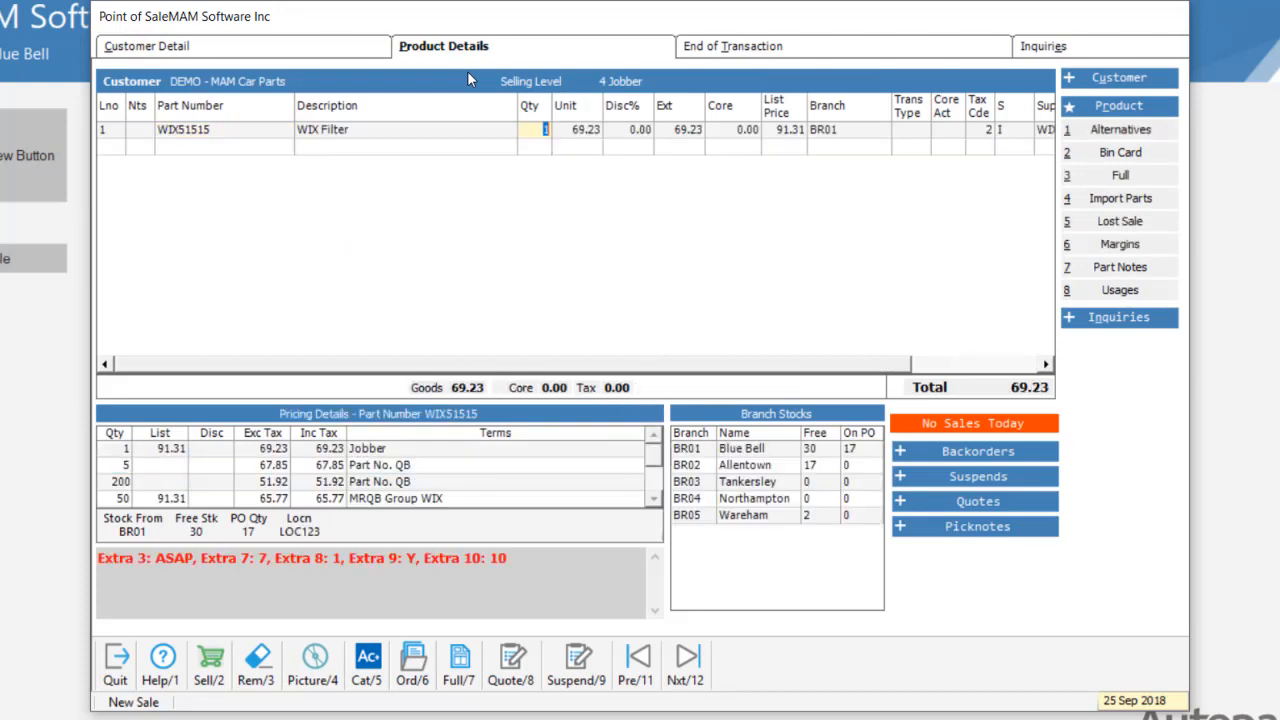
type("wix51516")
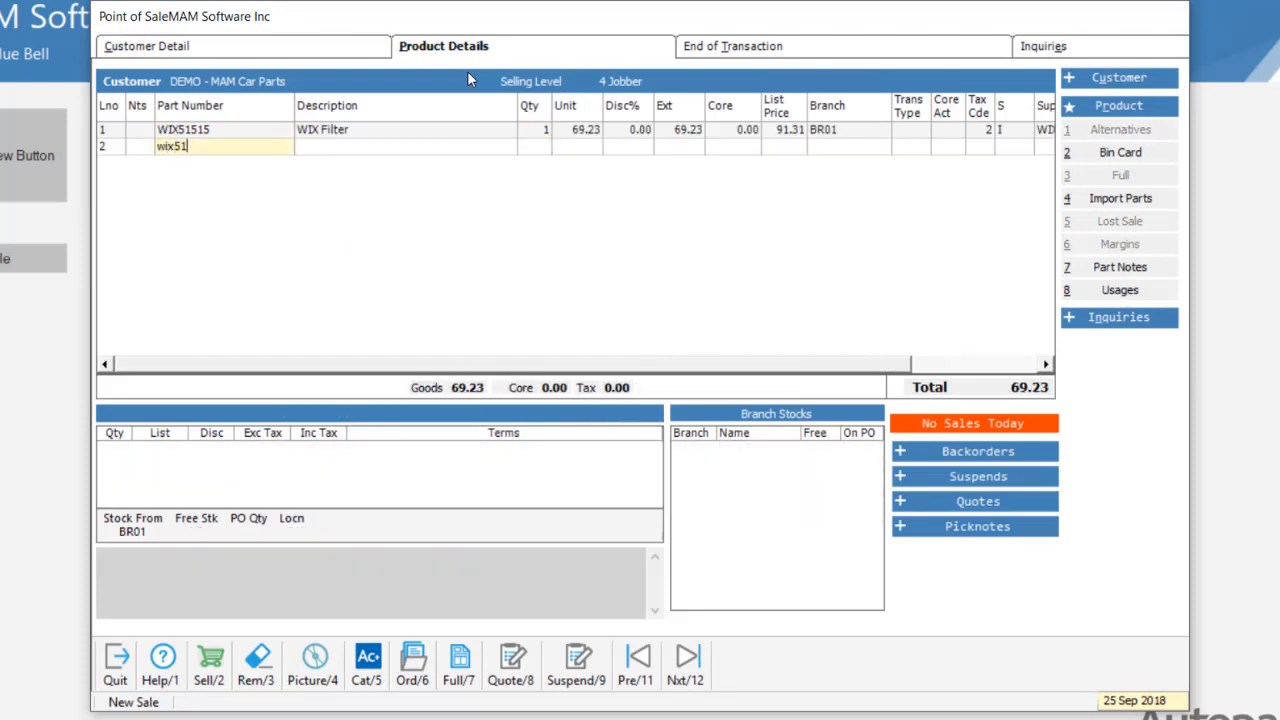
key("Return")
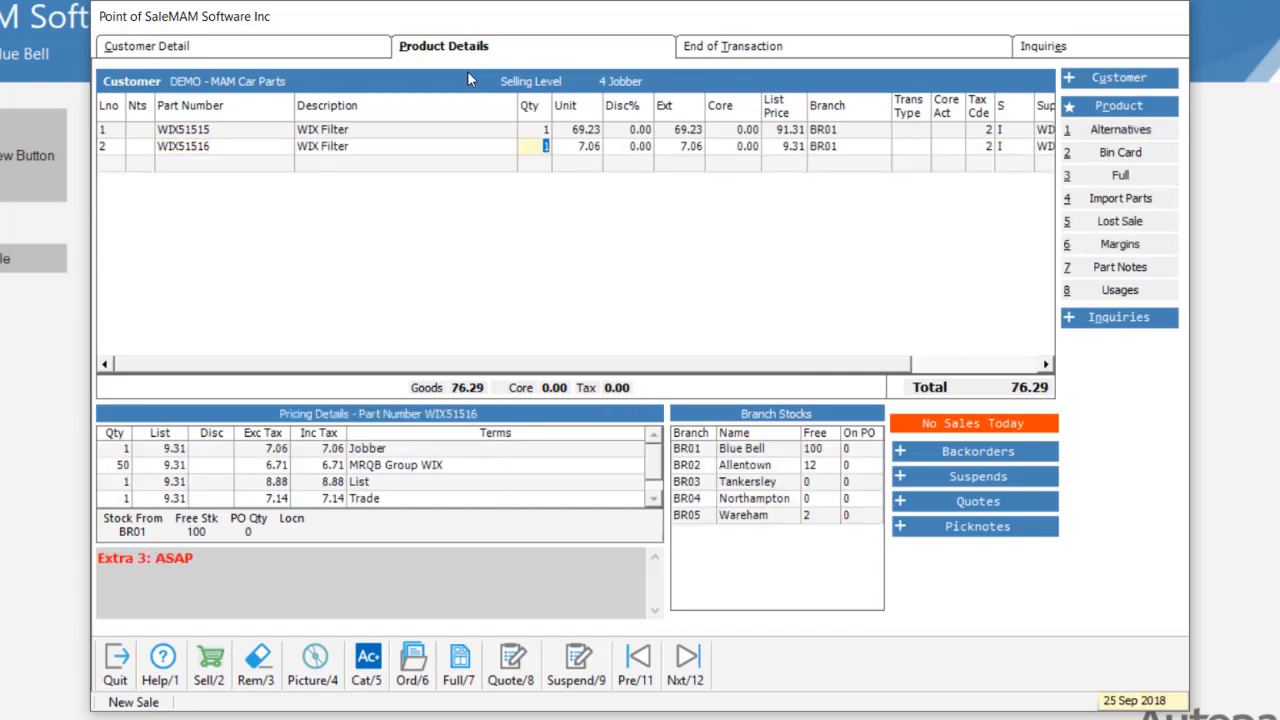
Open the margins for part WIX51516 and try a new discount of 45%
left_click(1129, 248)
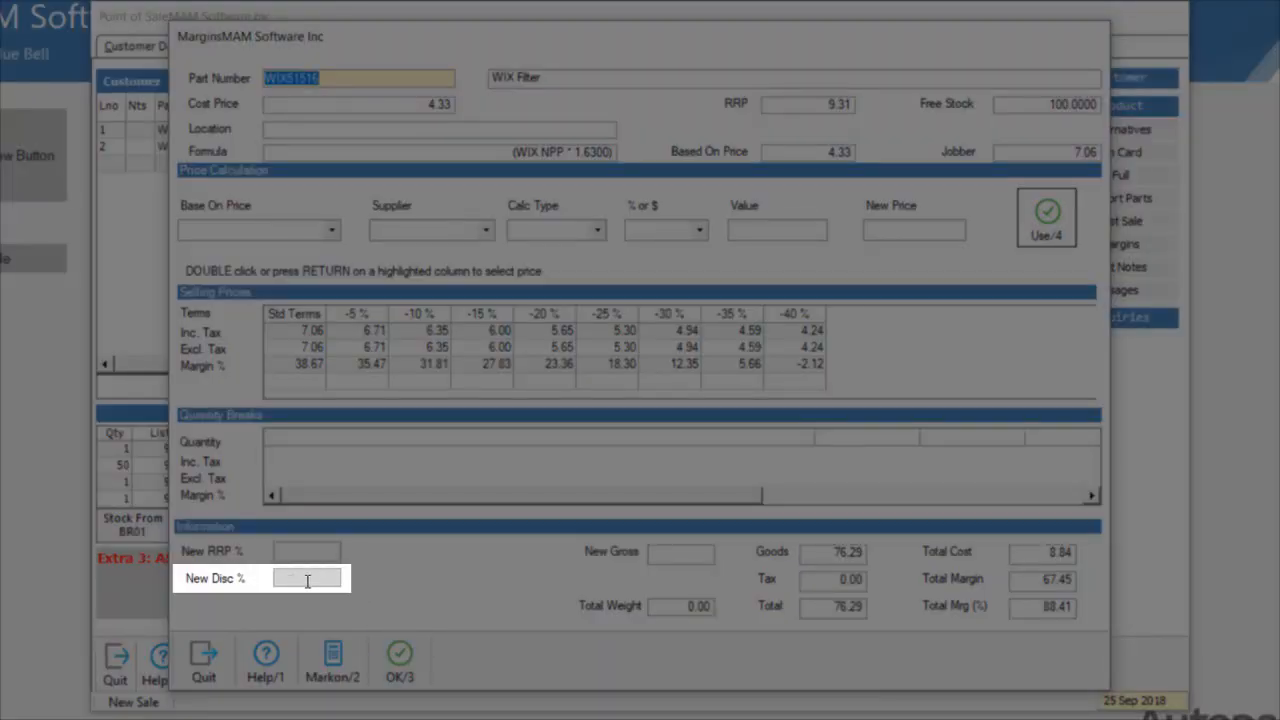
left_click(307, 581)
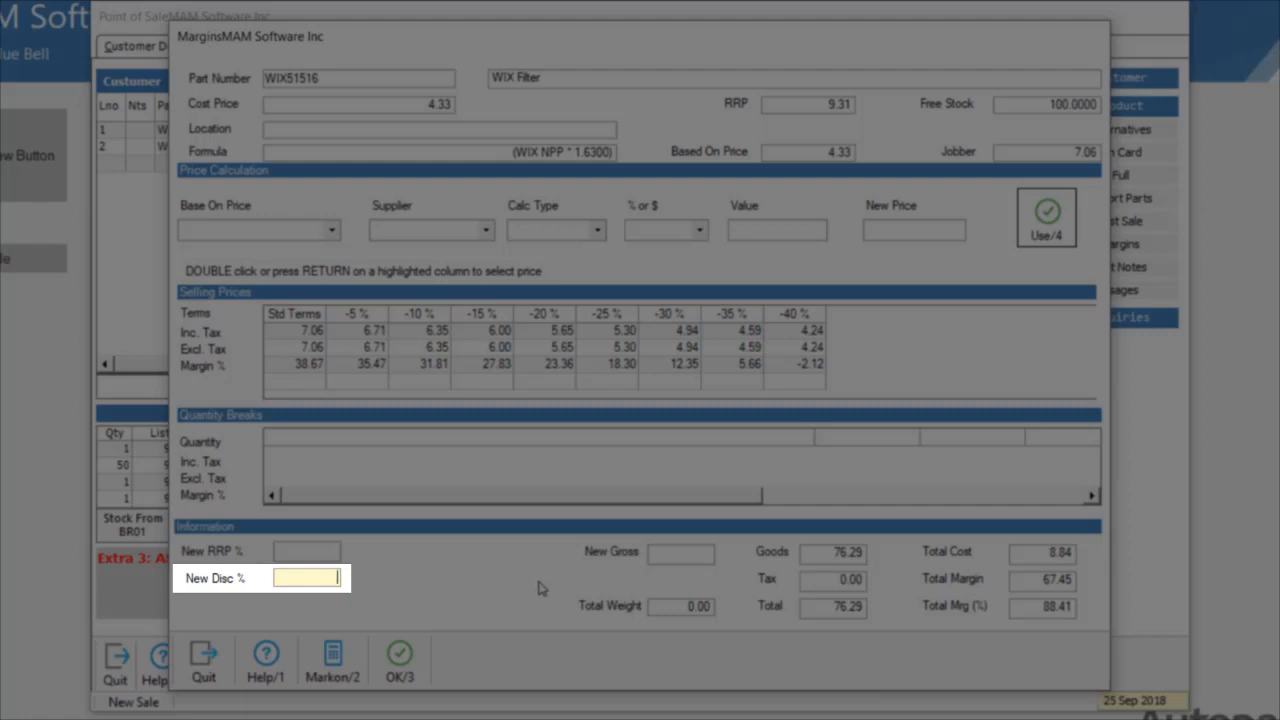
type("45")
key("Return")
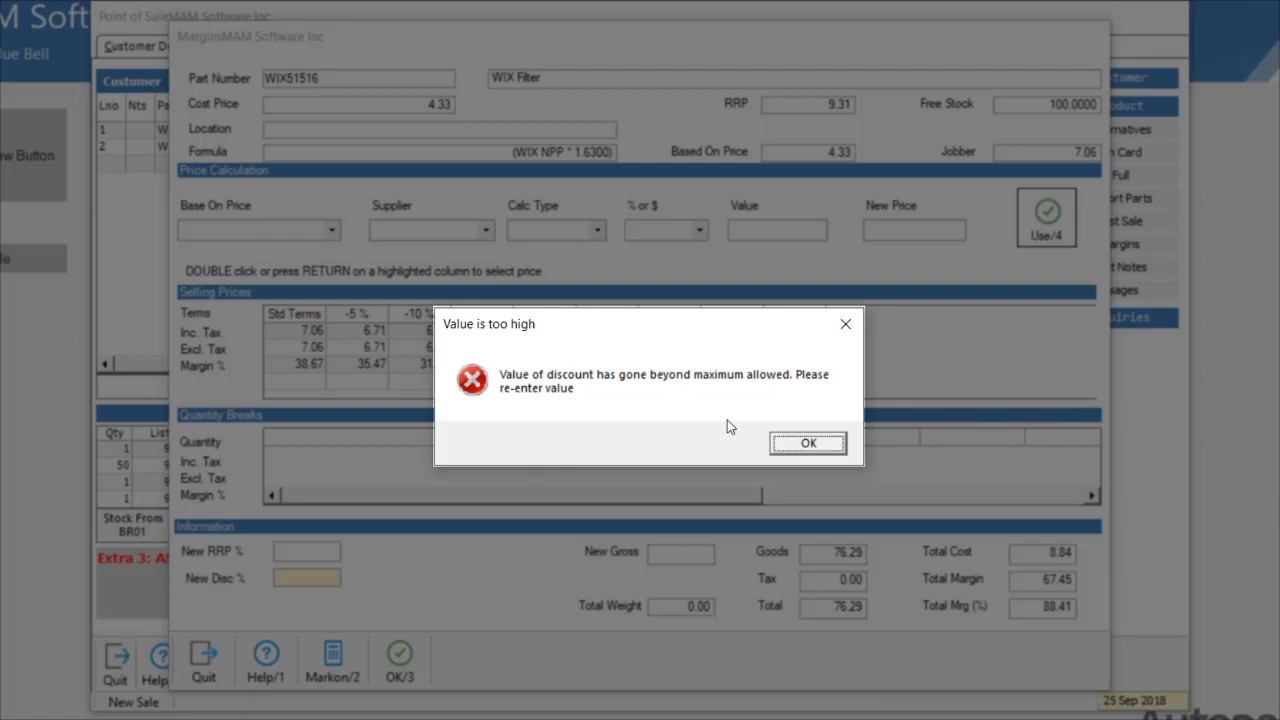
left_click(814, 443)
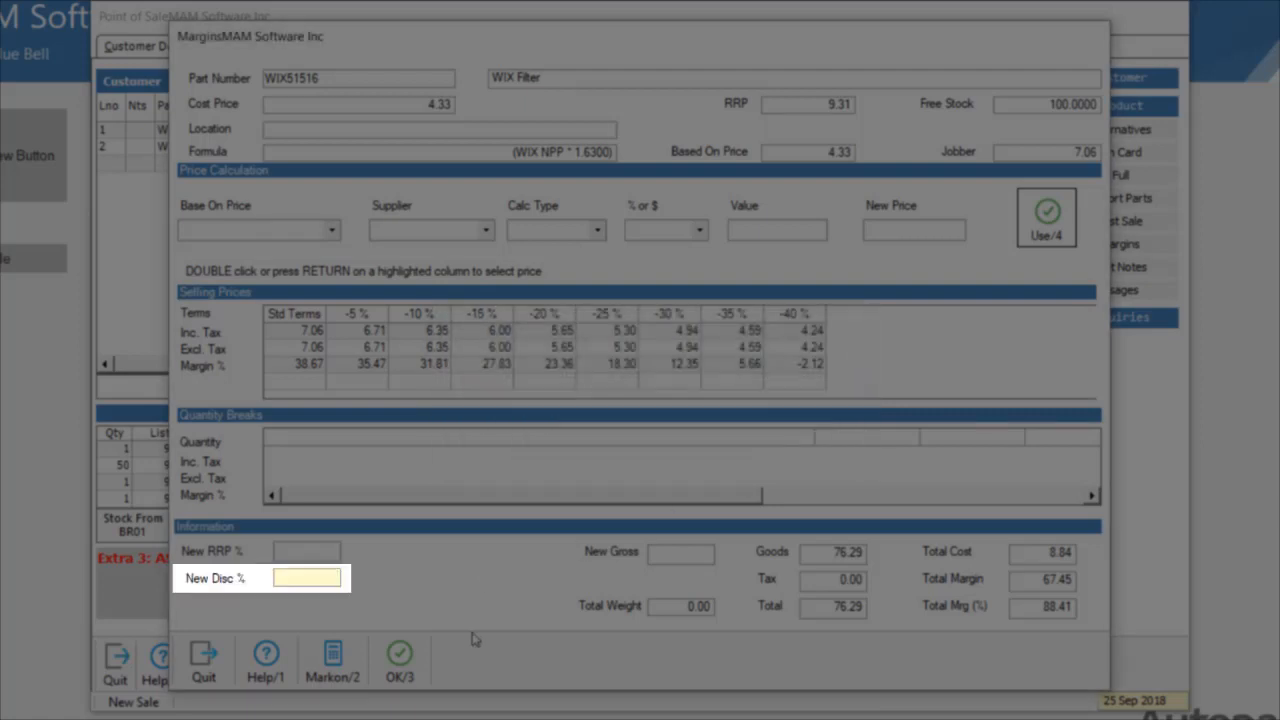
Set the new discount to 38%, accept the margins and choose Margin Protection as the price override reason
type("38")
key("Return")
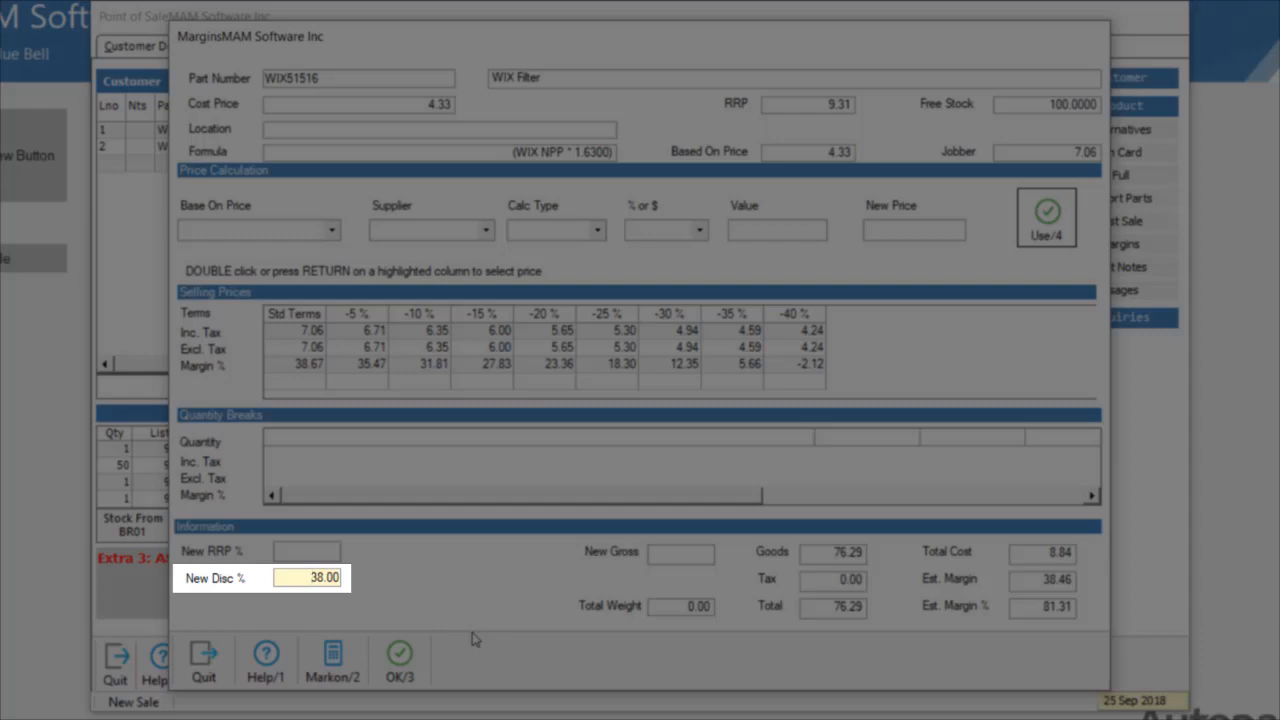
left_click(400, 660)
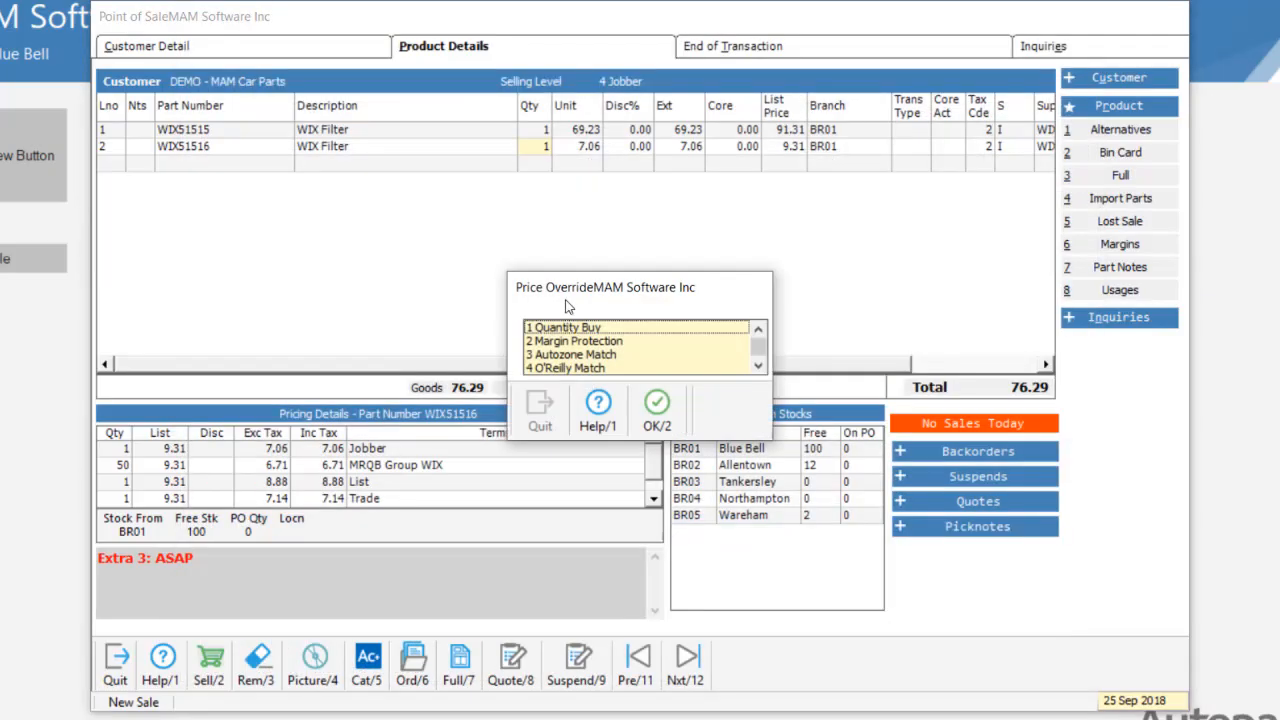
left_click(572, 344)
left_click(657, 410)
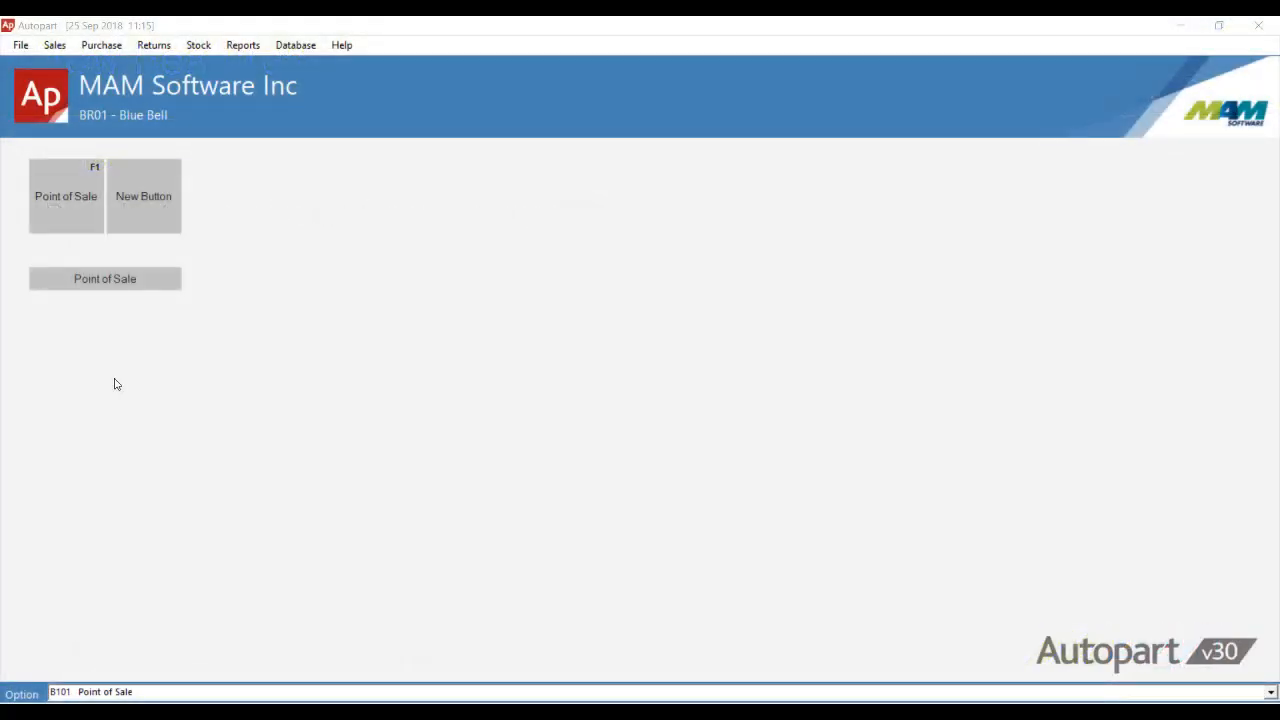
Open another new point of sale transaction for customer DEMO under operator MAM
left_click(60, 46)
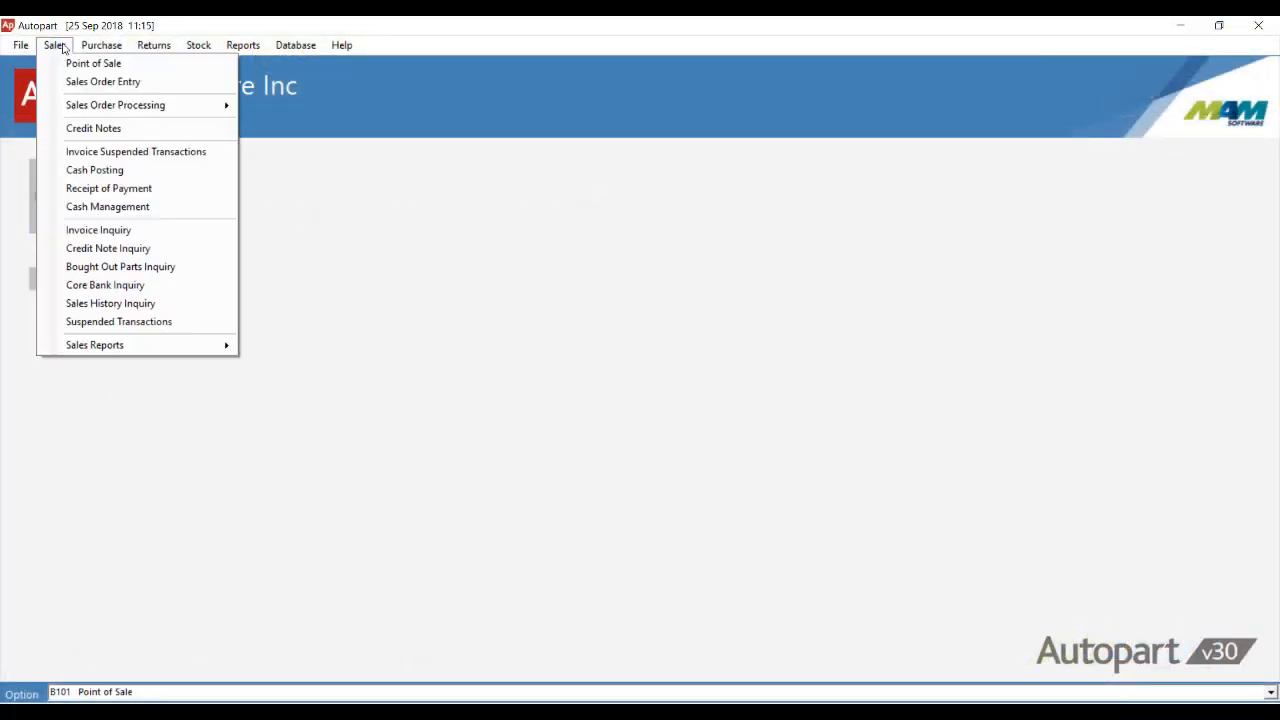
left_click(64, 64)
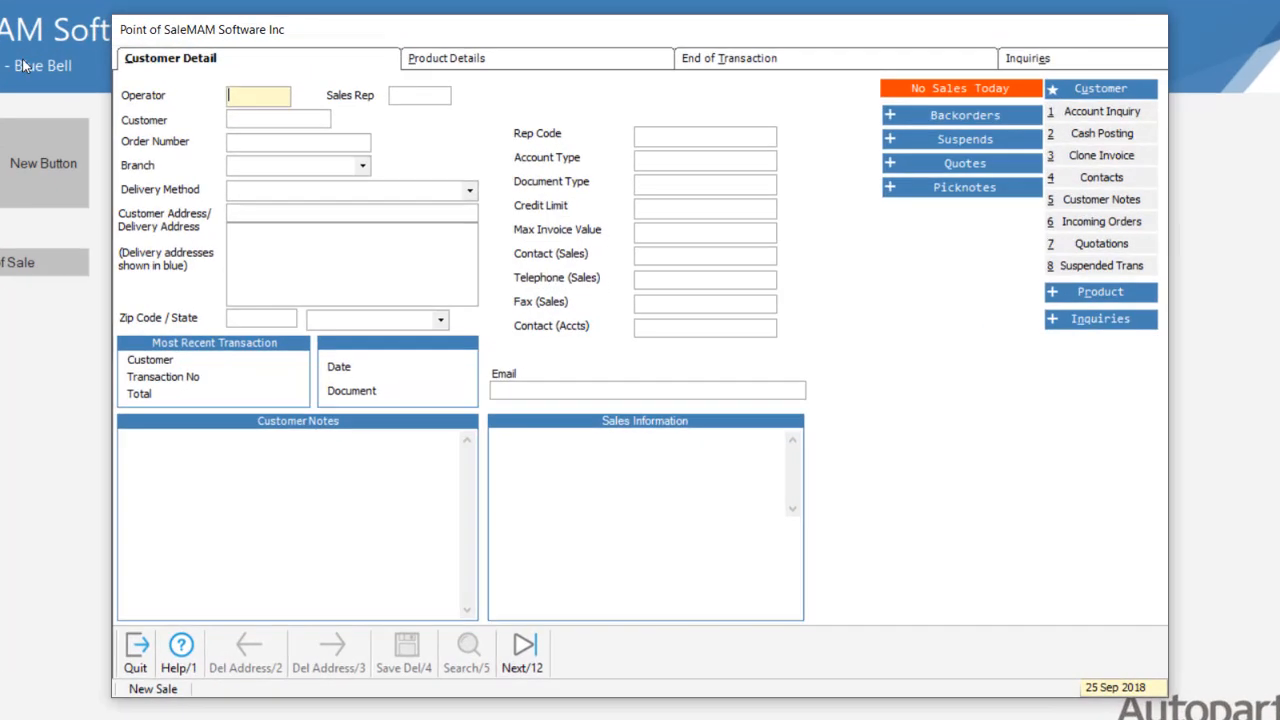
type("mam")
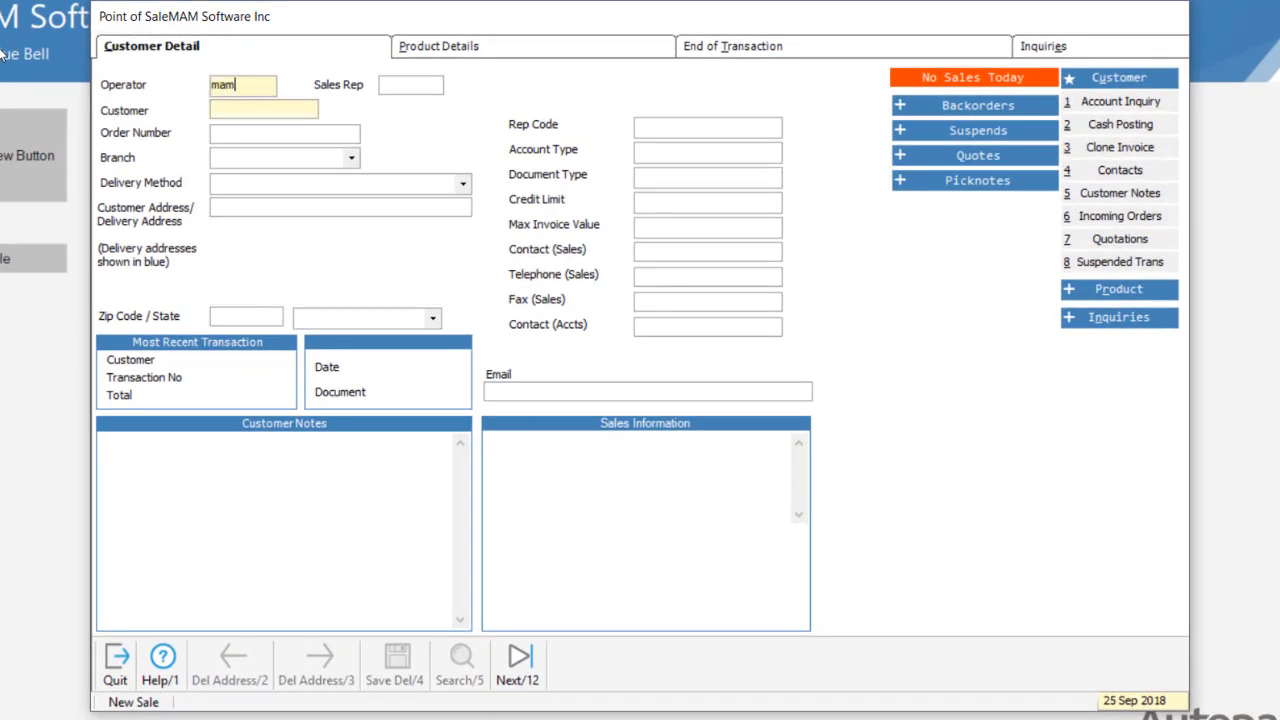
key("Return")
type("demo")
key("Return")
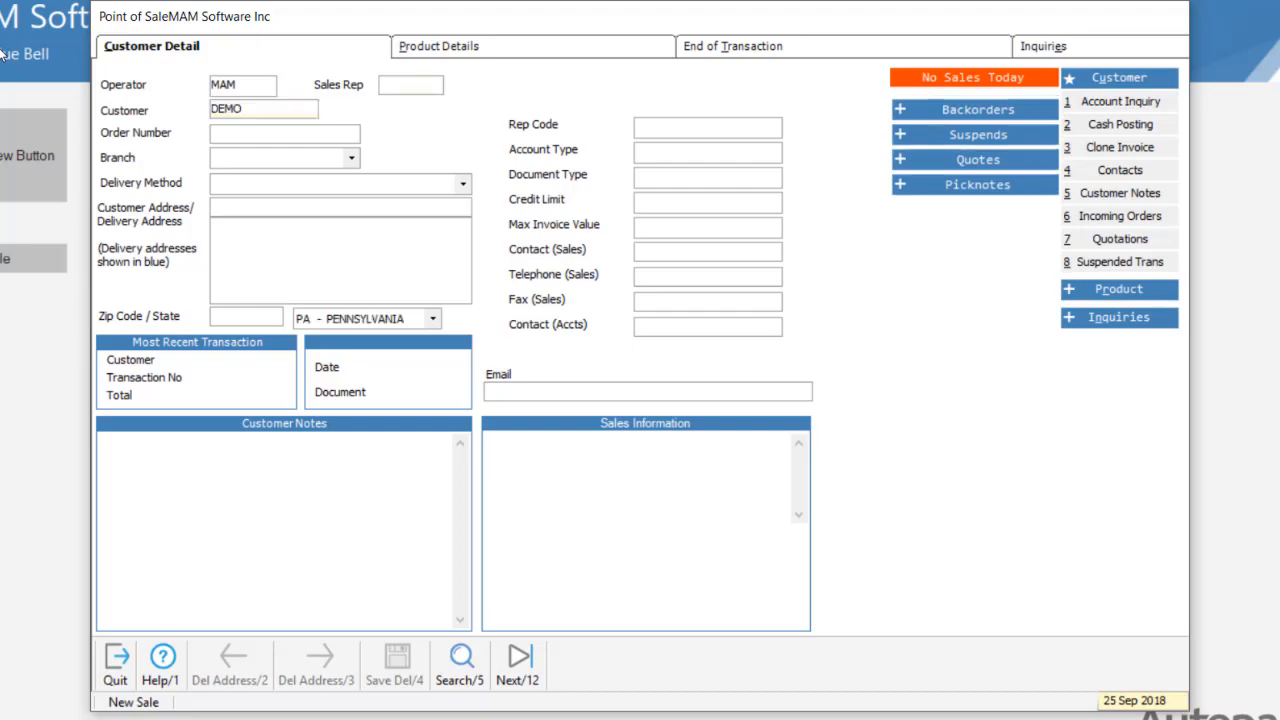
Enter part WIX51515 on the first product line of the new sale
left_click(432, 48)
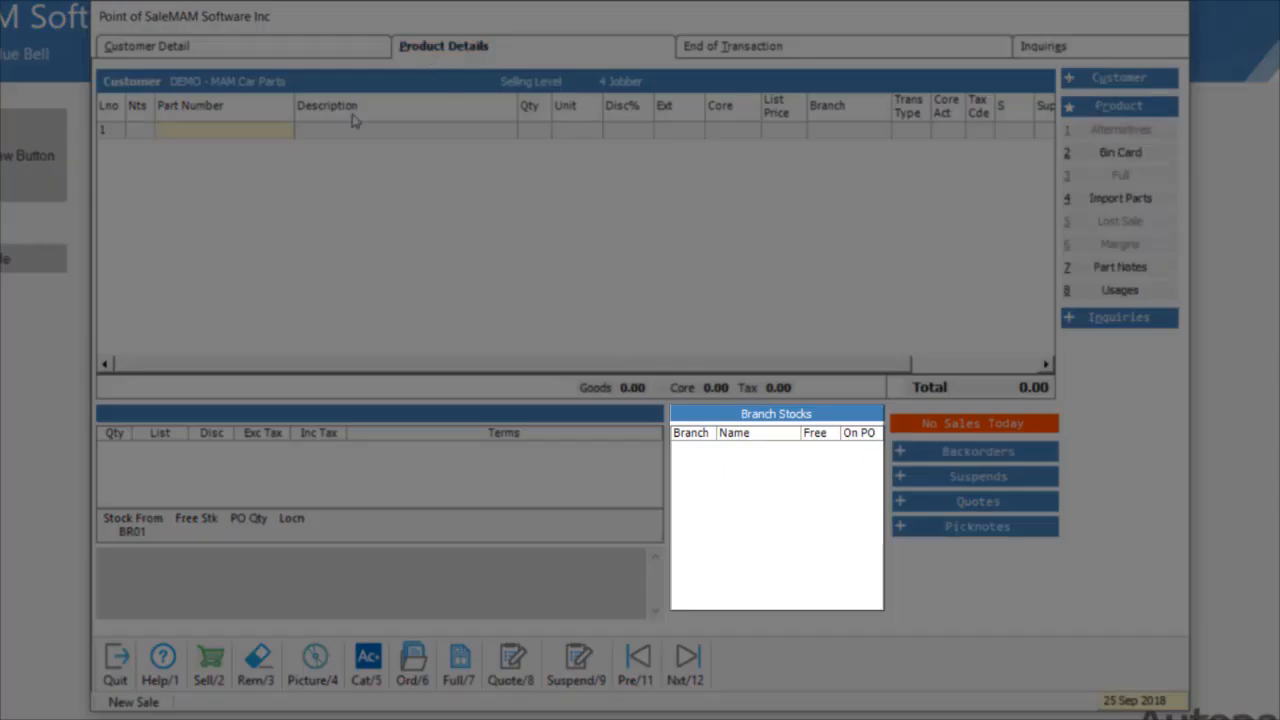
type("wix5155")
key("BackSpace")
key("BackSpace")
type("515")
key("Return")
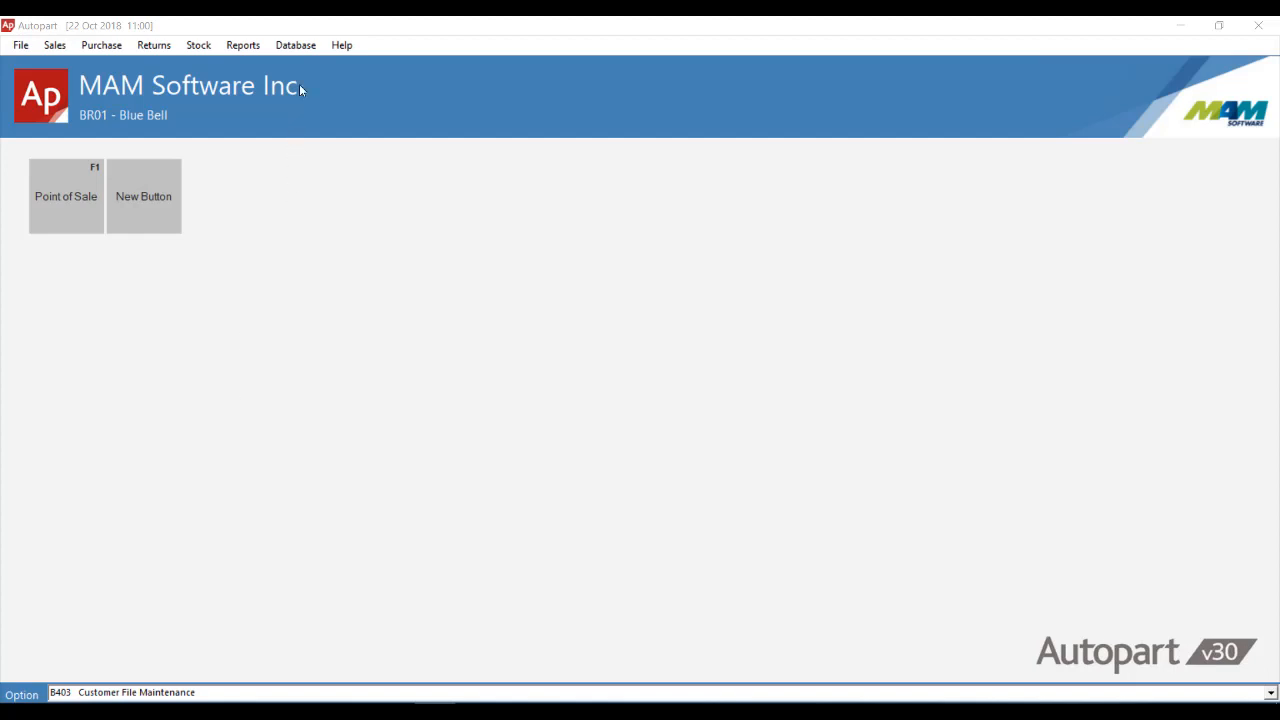
Load the Counter Cash customer by account number in Customer File Maintenance and show the record's extra details
left_click(302, 52)
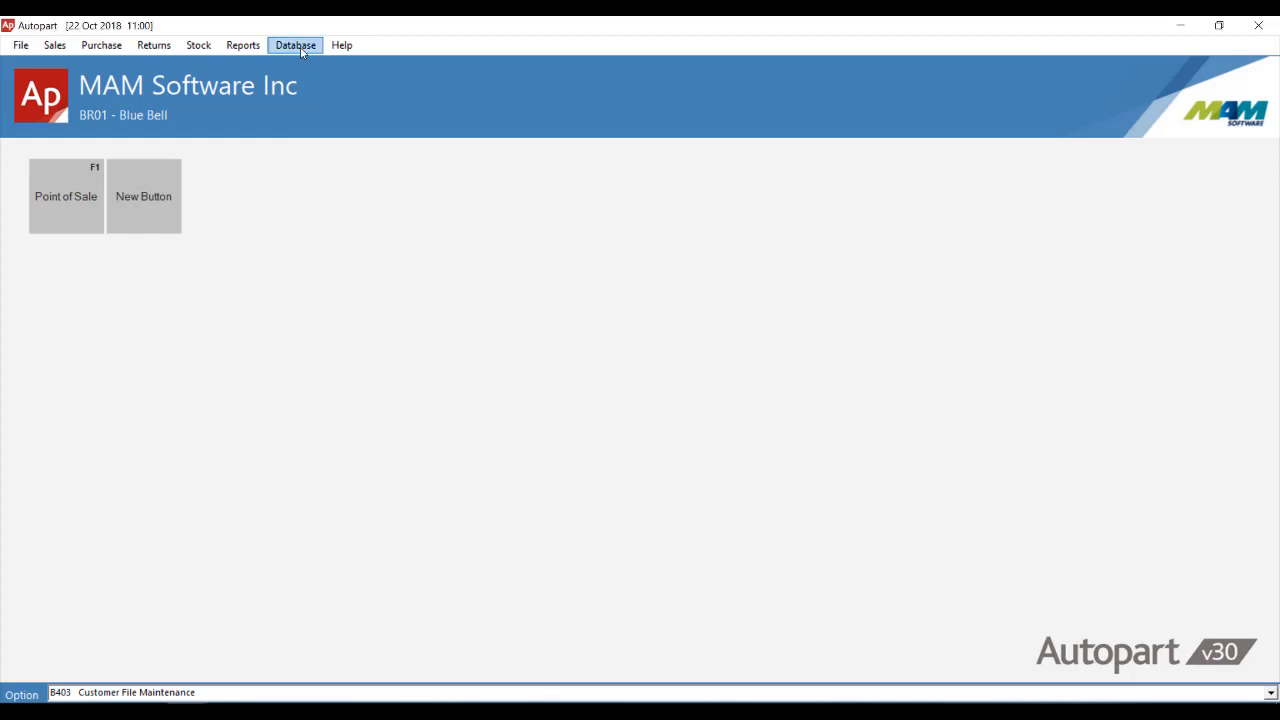
left_click(302, 52)
left_click(306, 61)
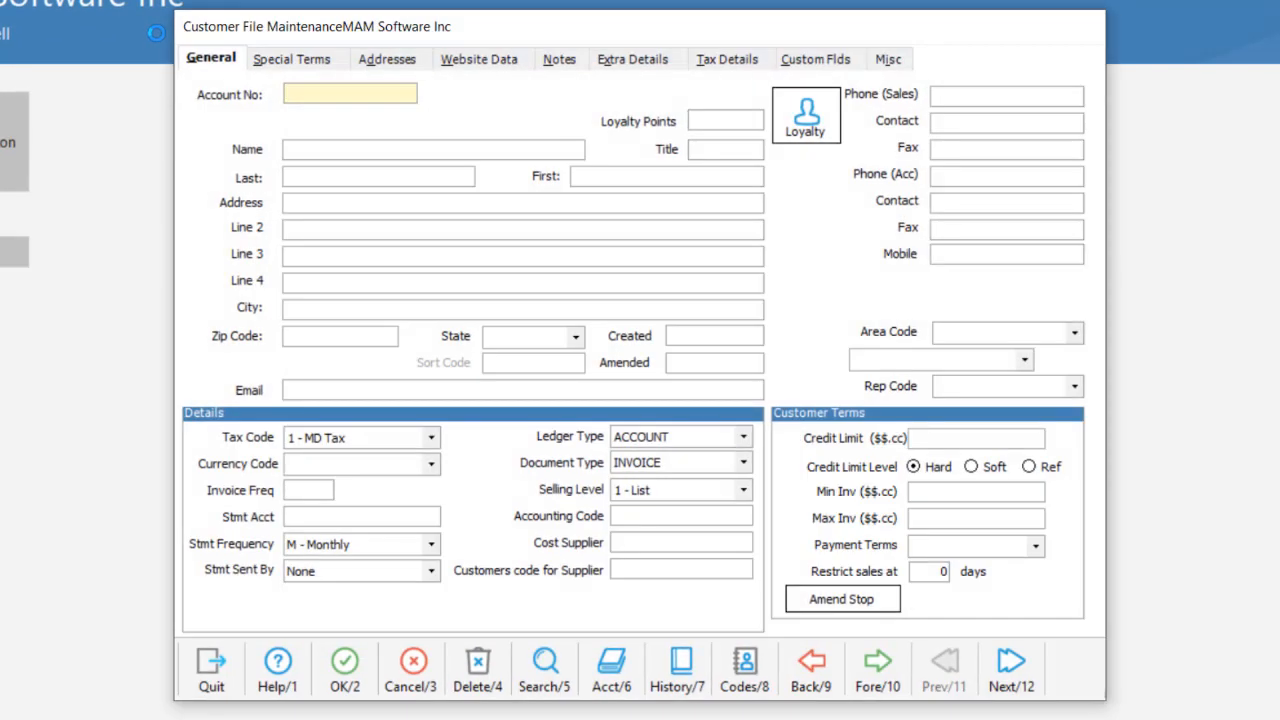
type("10")
key("Return")
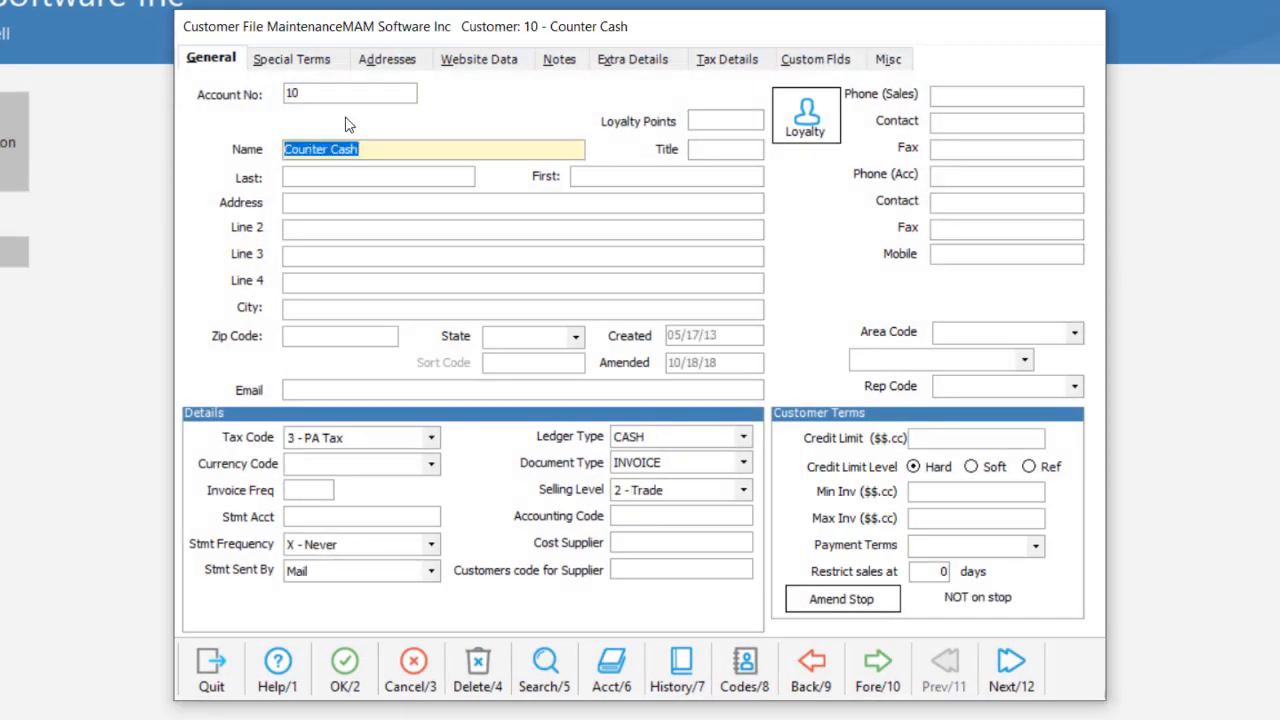
left_click(638, 60)
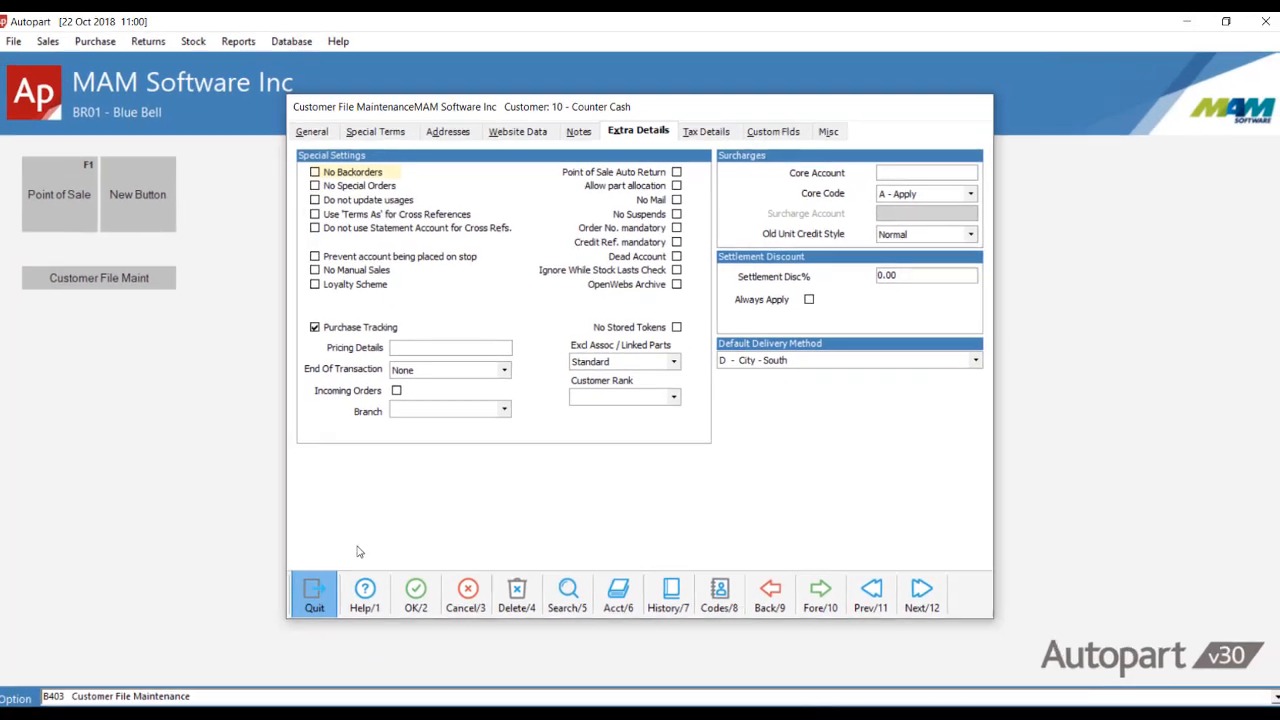
Look up part 24C under line code EXI in Product and Price File Maintenance and view its other information
left_click(230, 658)
left_click(286, 47)
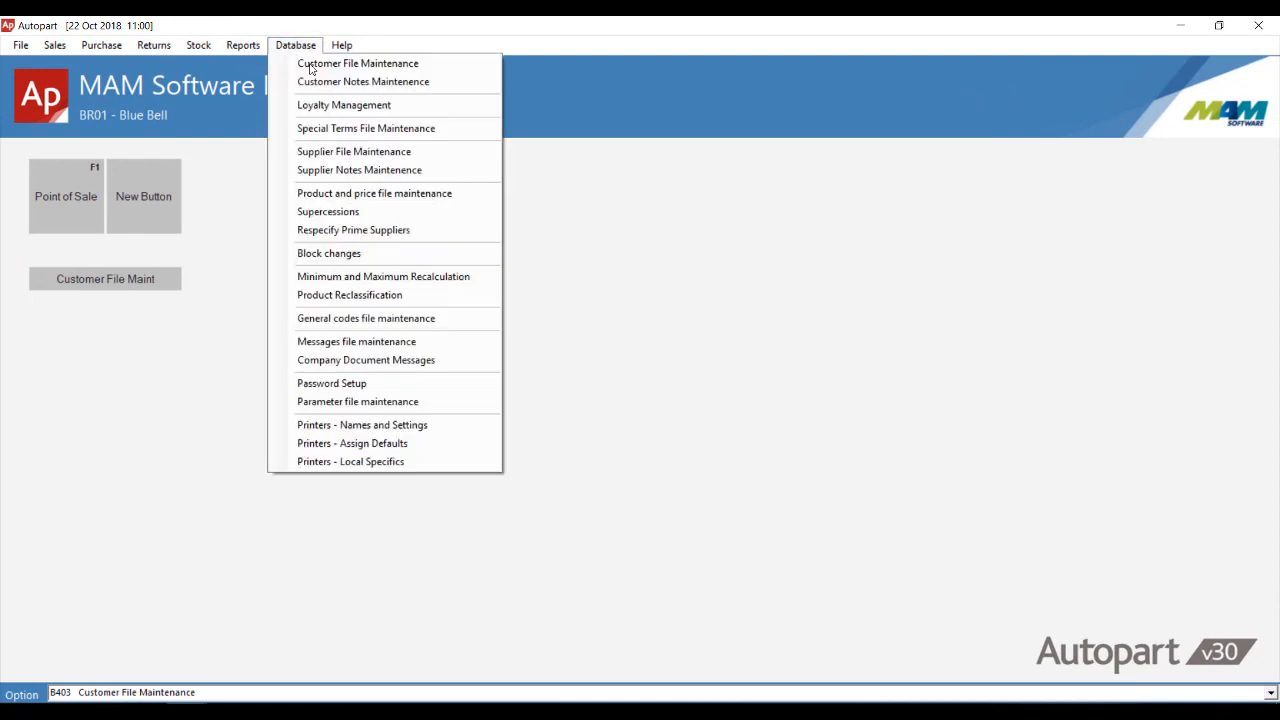
left_click(397, 196)
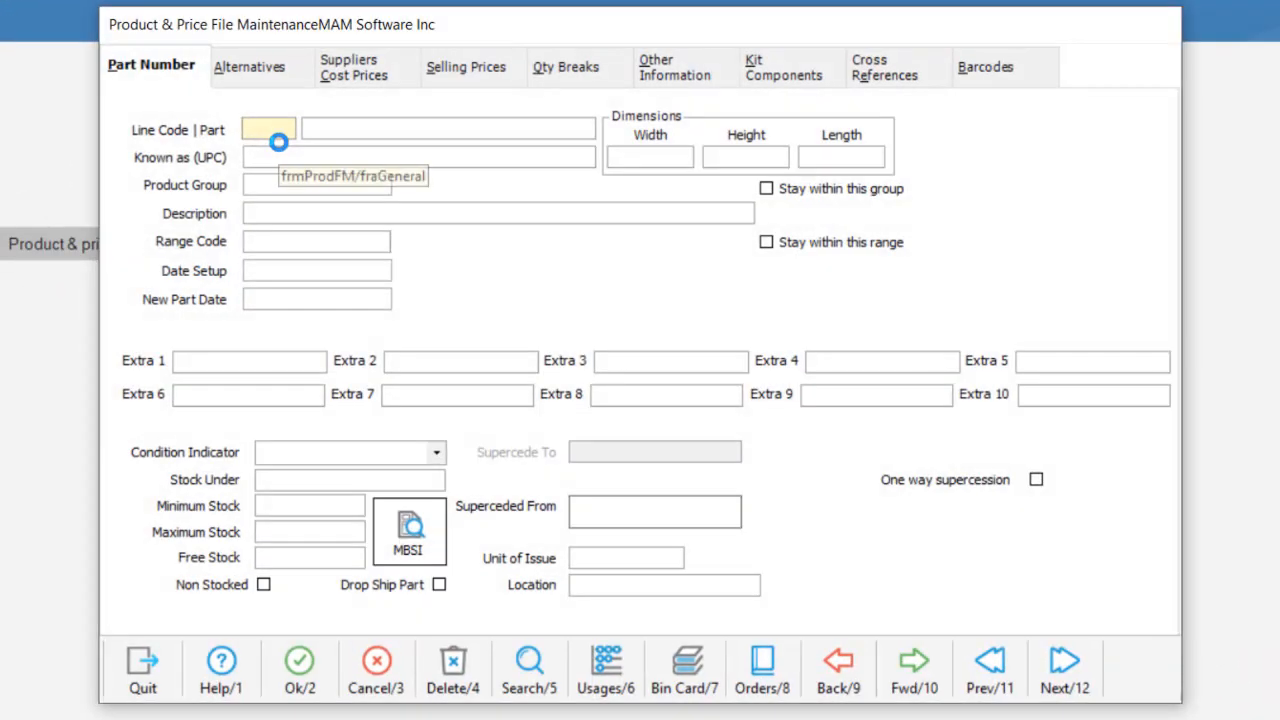
type("EXI")
key("Tab")
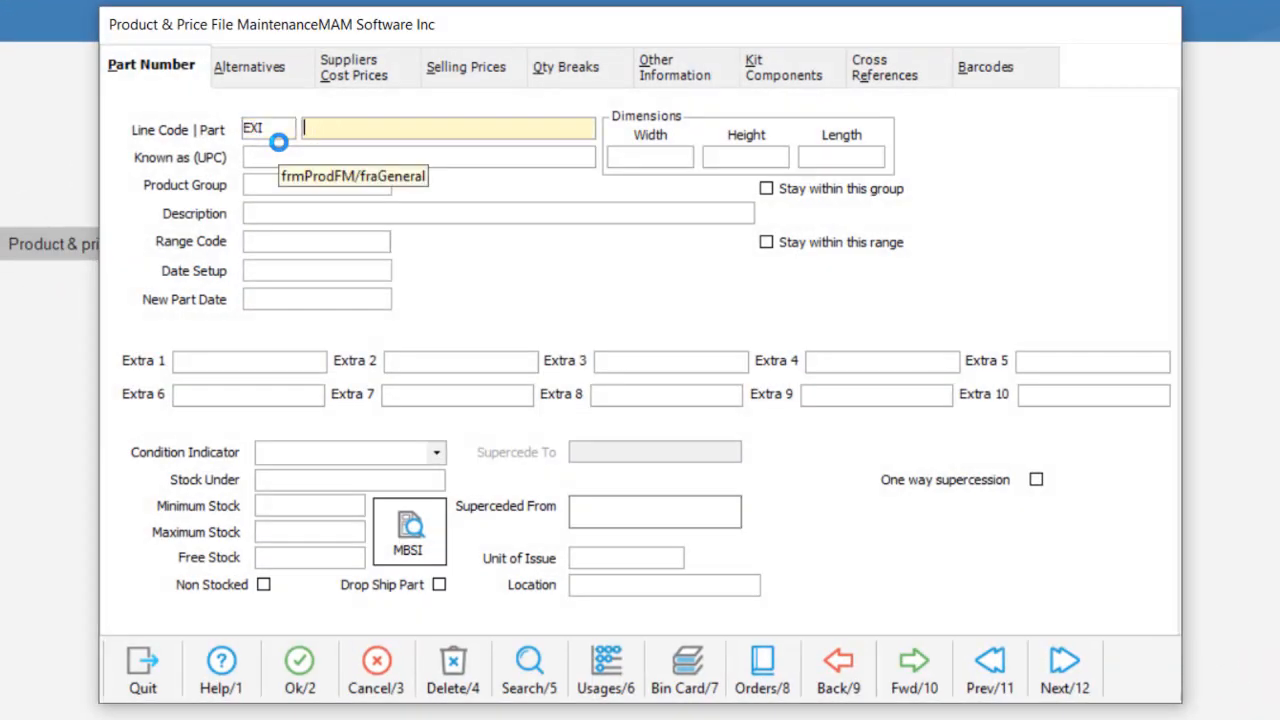
type("24C")
key("Tab")
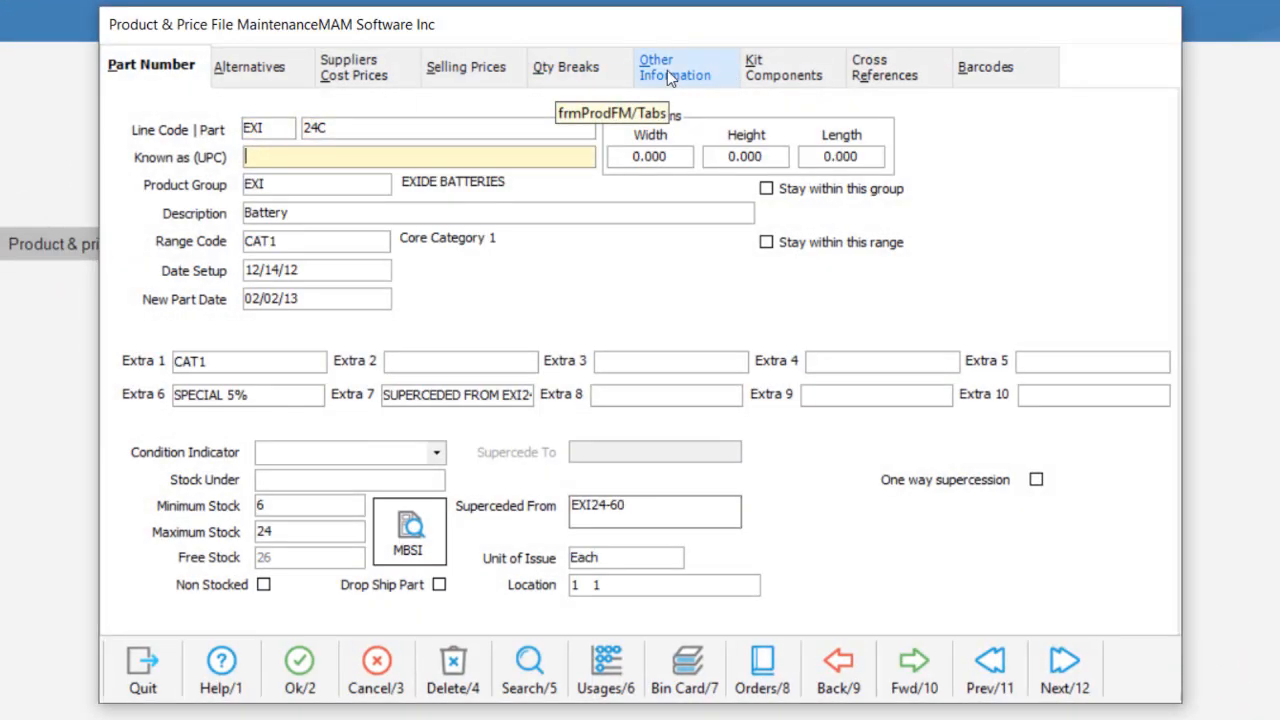
left_click(693, 80)
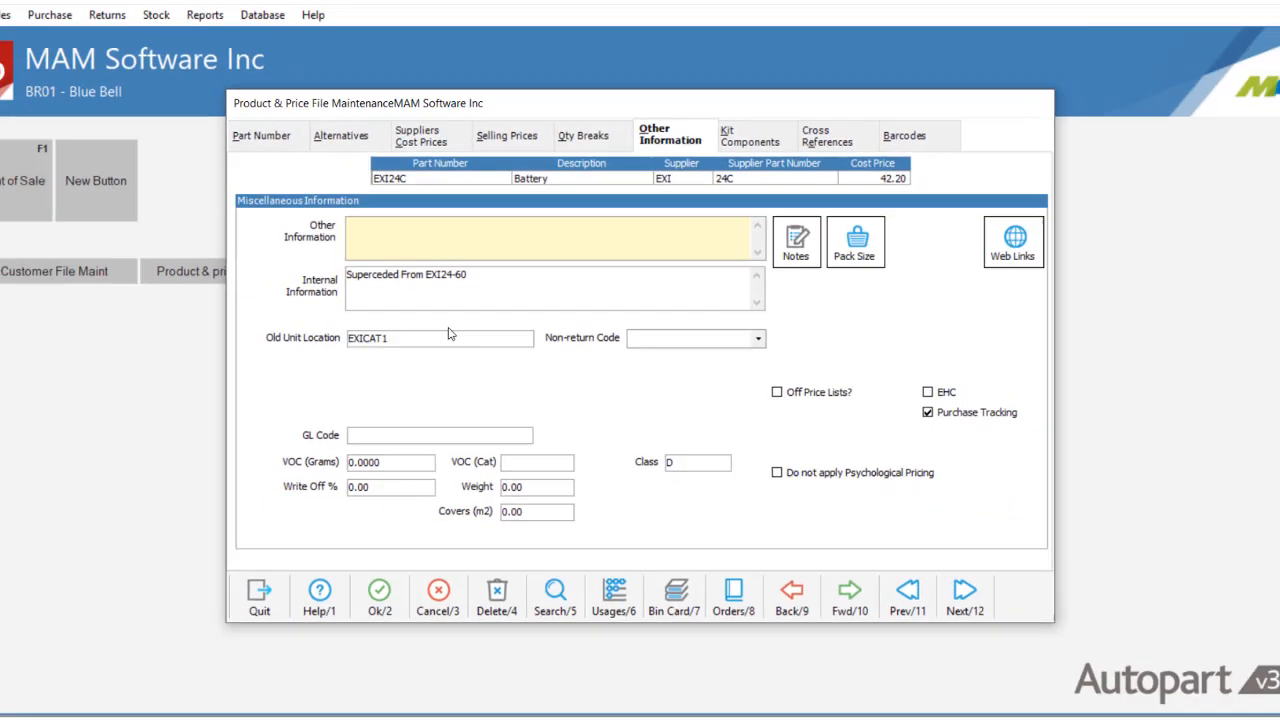
key("Escape")
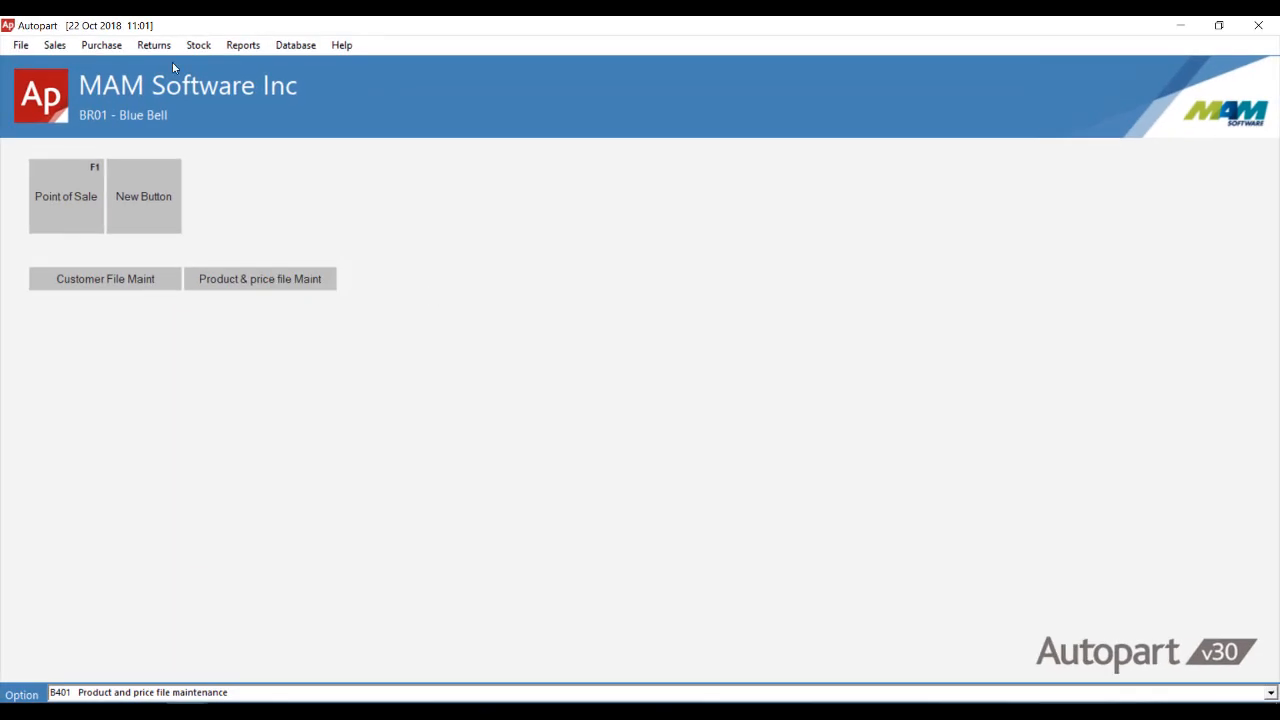
Start a point of sale transaction for the Counter Cash customer under operator MAM and fill in the order number
left_click(47, 46)
left_click(64, 64)
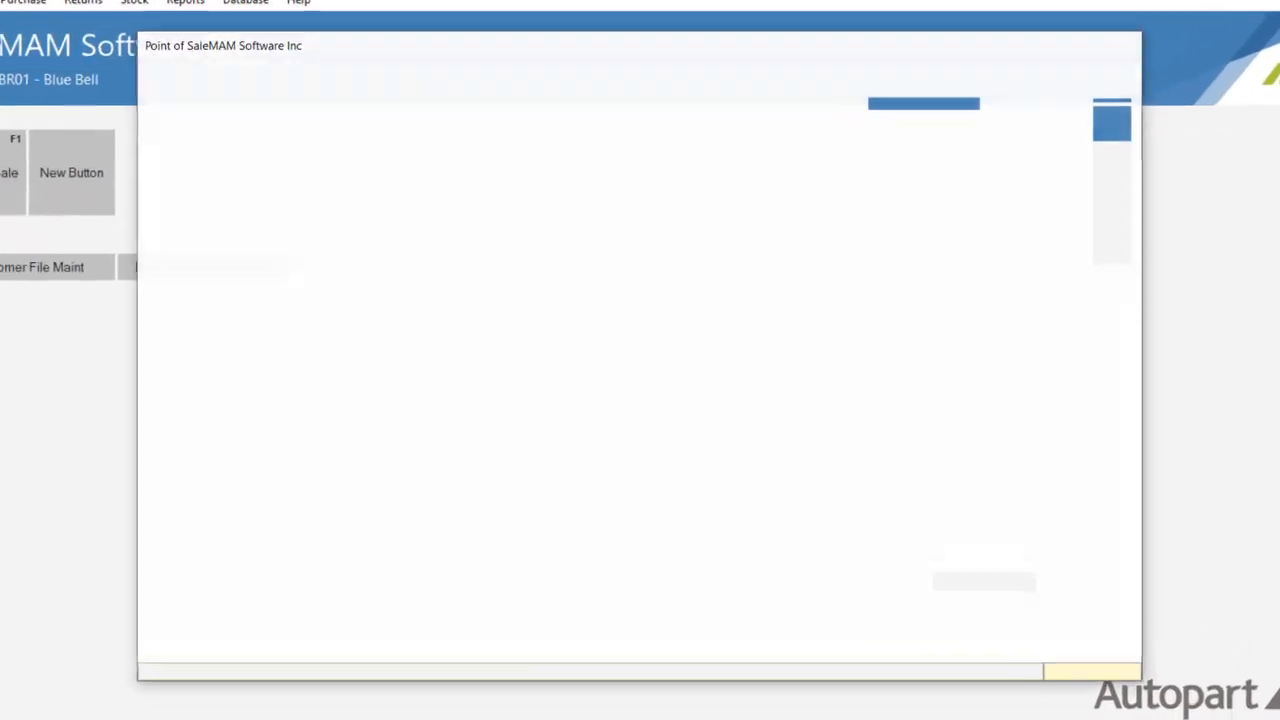
type("mqm")
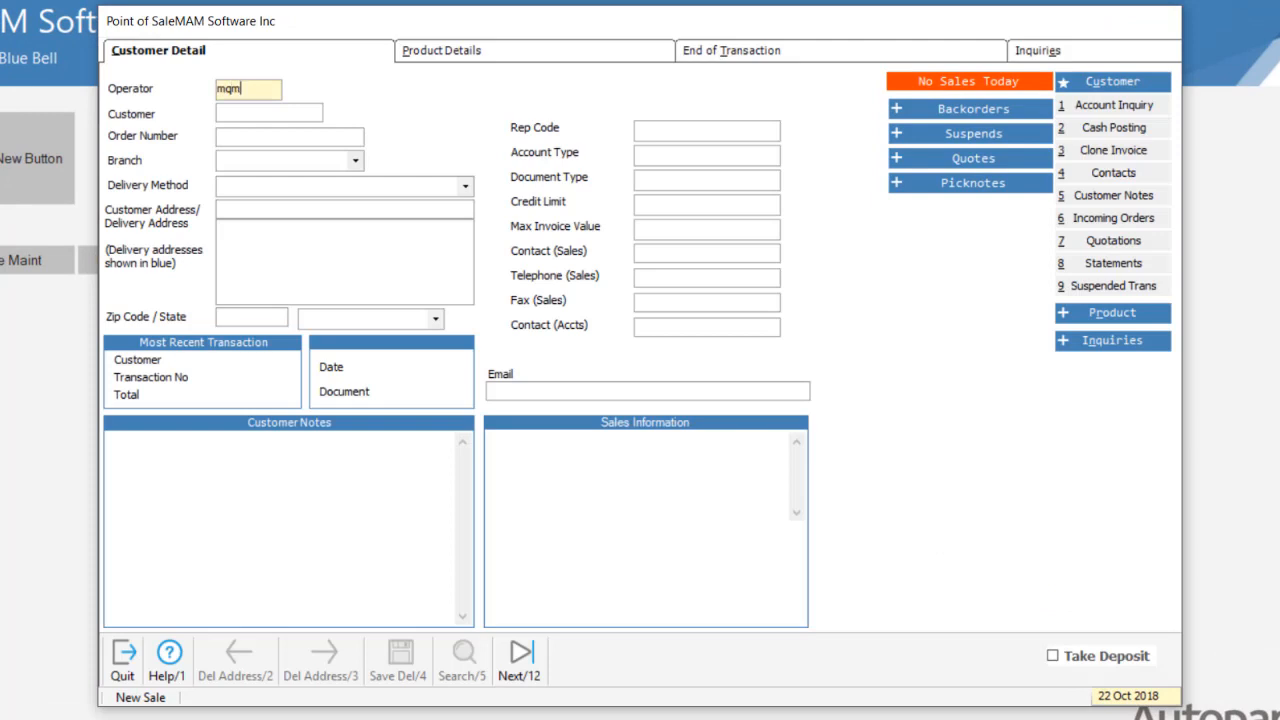
key("BackSpace")
key("BackSpace")
key("BackSpace")
type("mam")
key("Return")
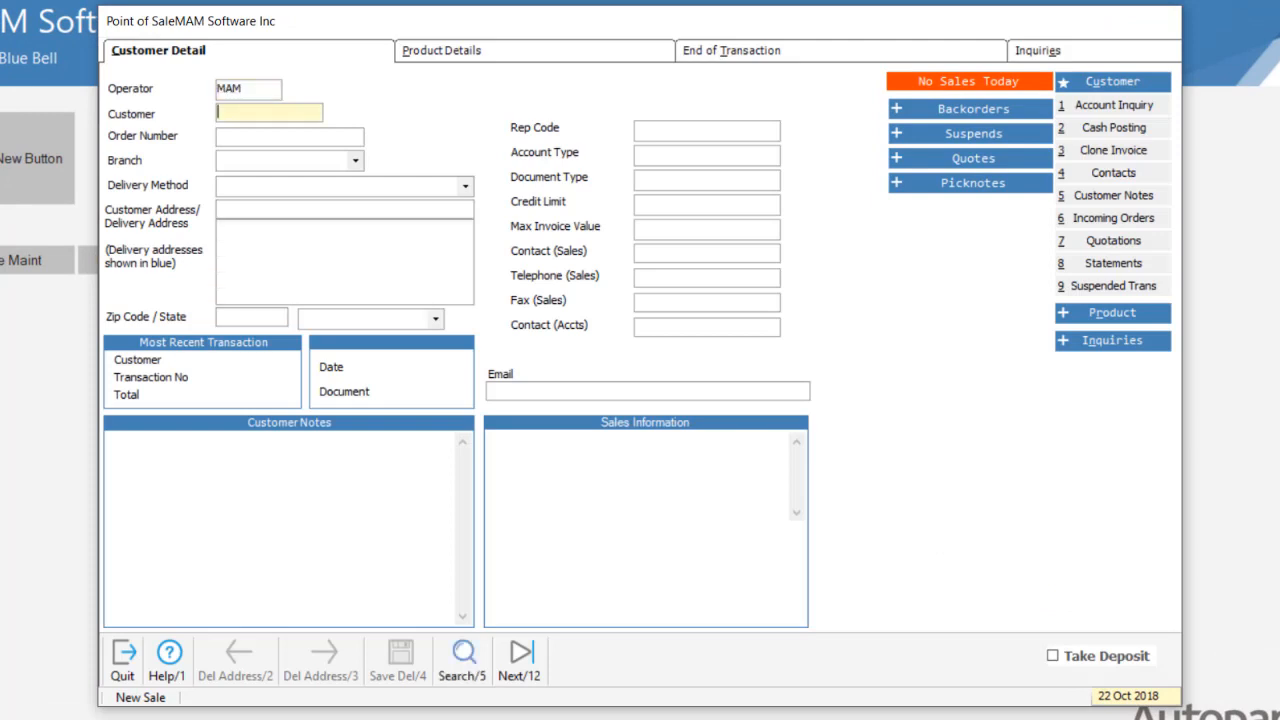
type("10")
key("Return")
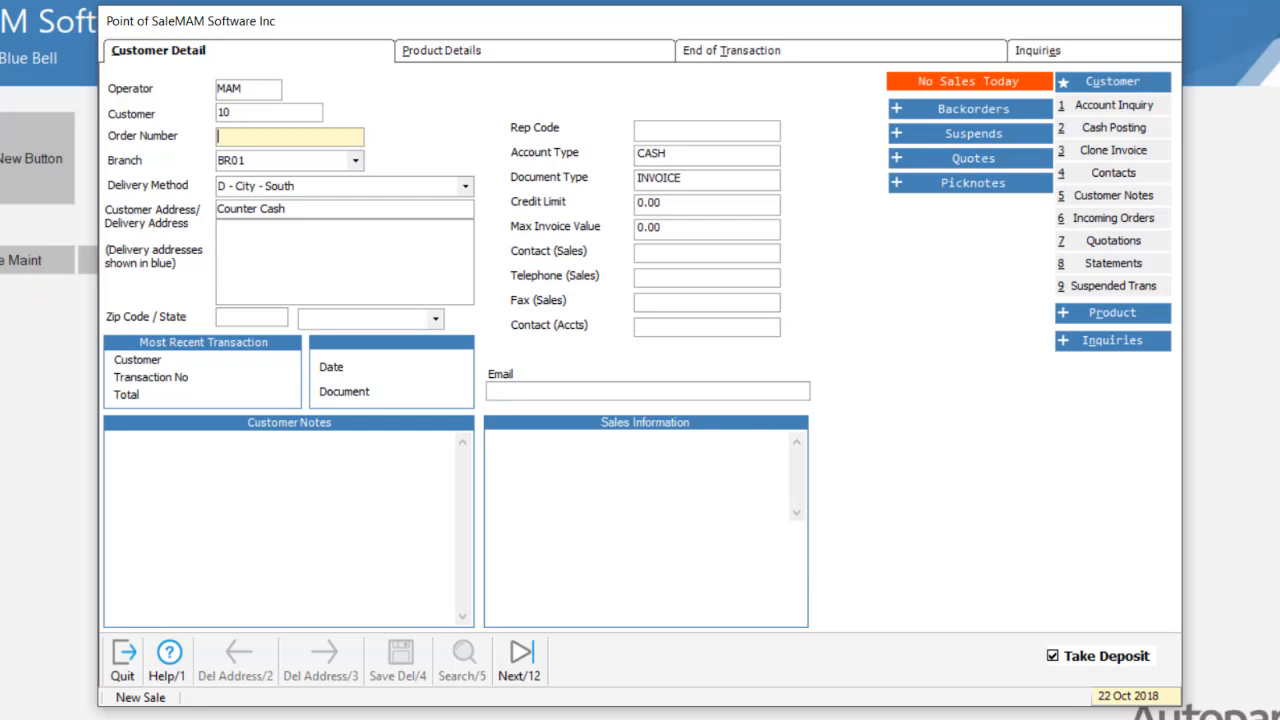
type("Order 1")
Add part WIX51515 on the first product line and complete the sale as a cash payment
left_click(486, 50)
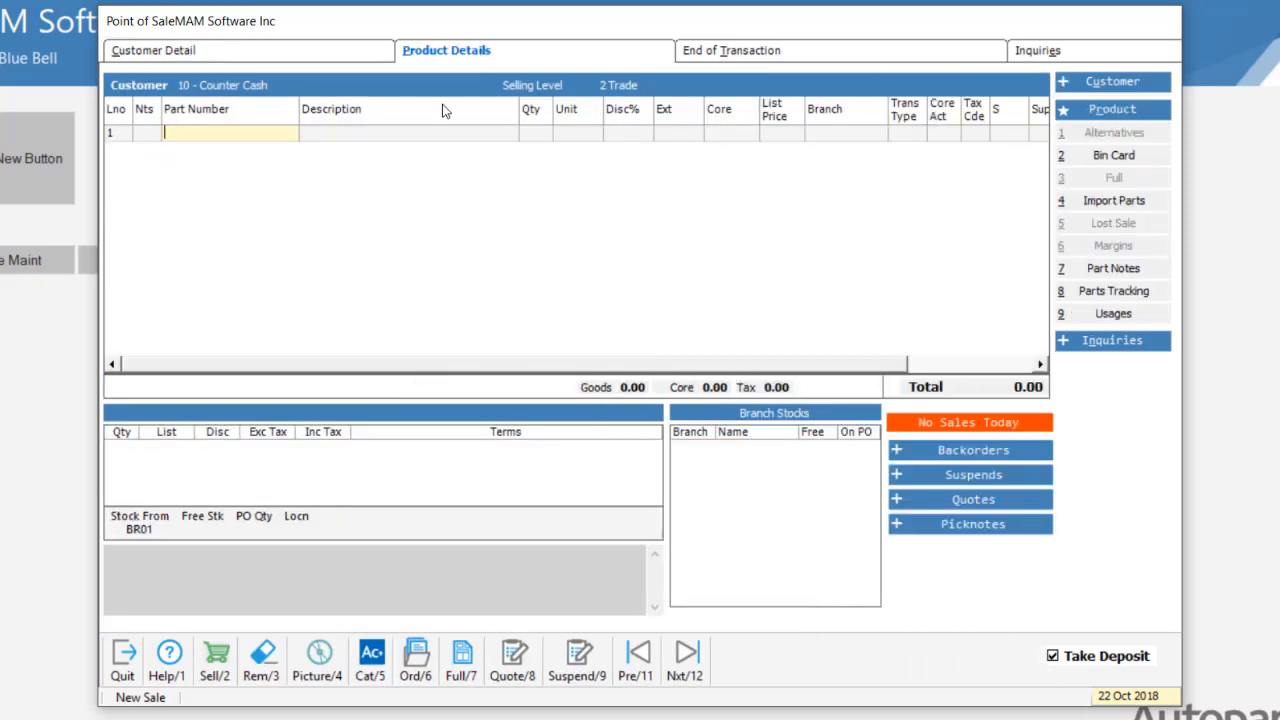
type("wix51515")
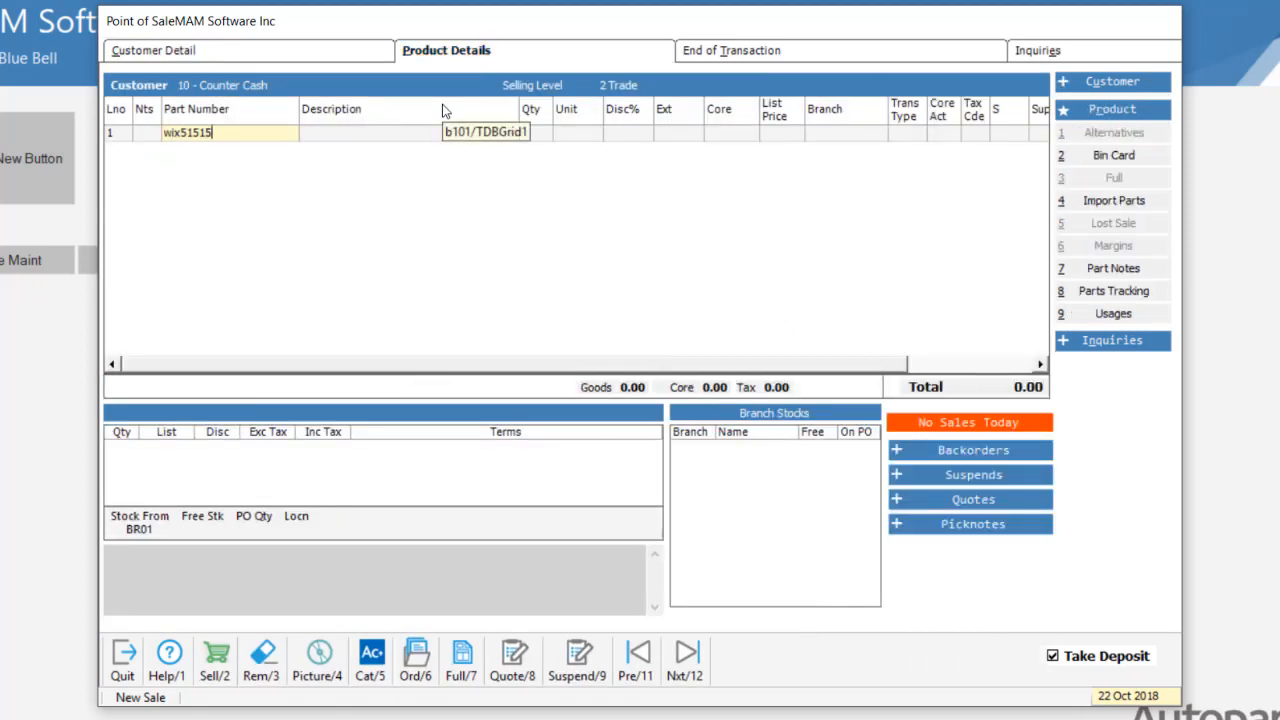
key("Return")
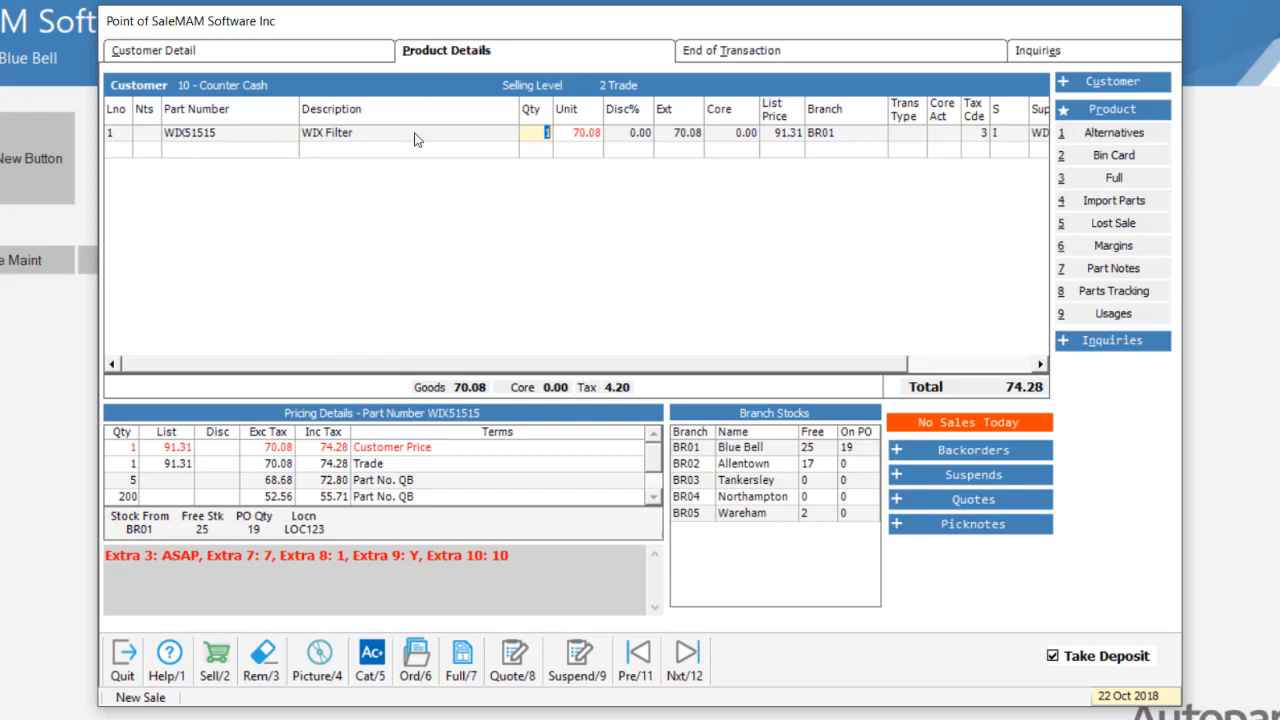
left_click(217, 667)
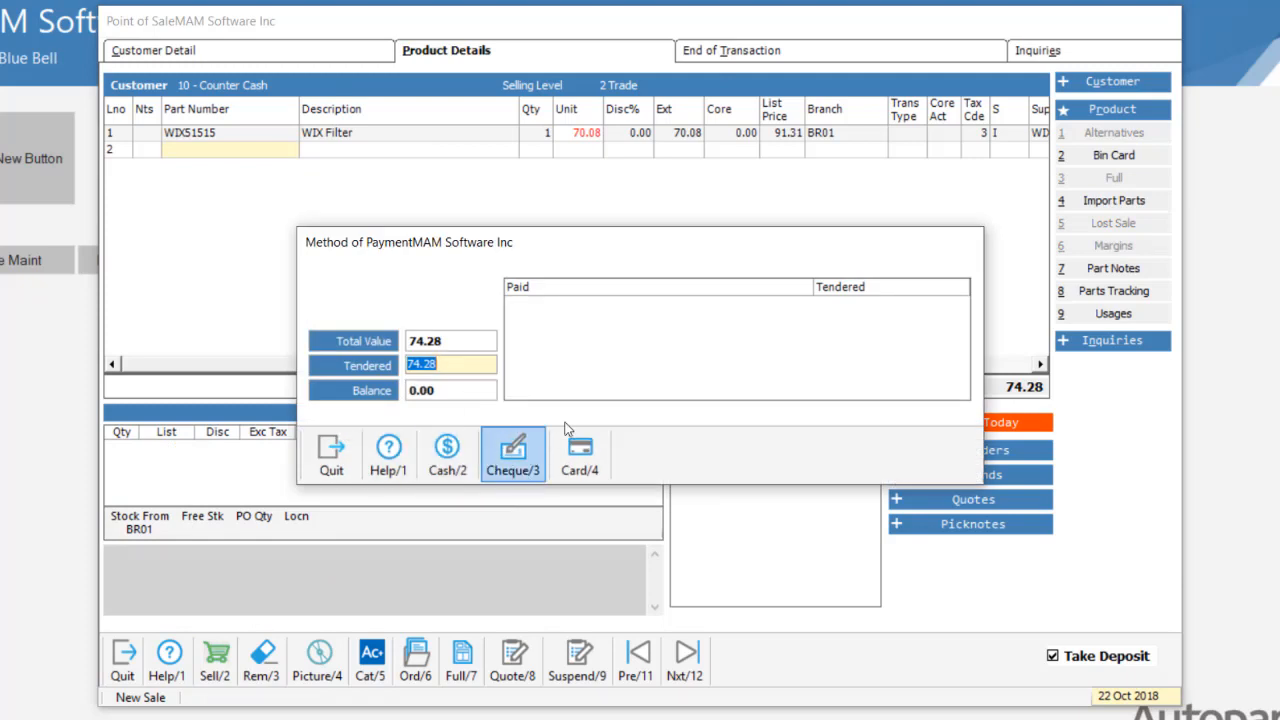
left_click(447, 452)
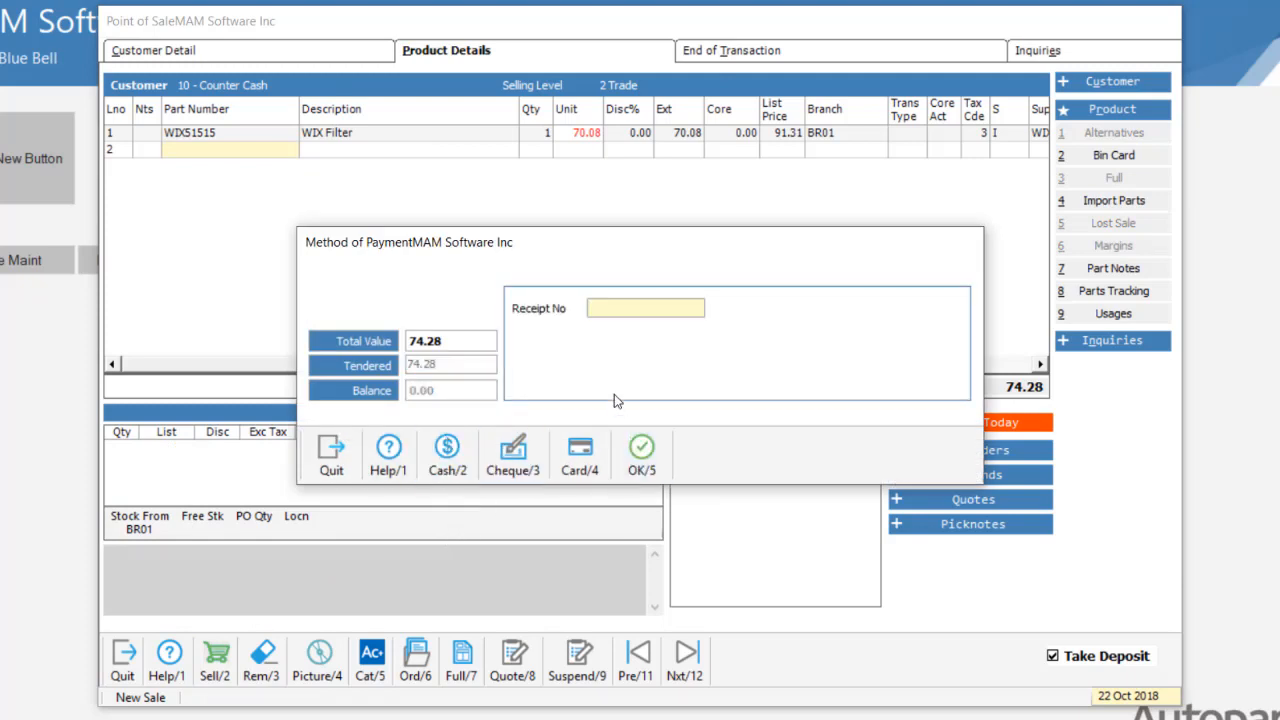
left_click(641, 455)
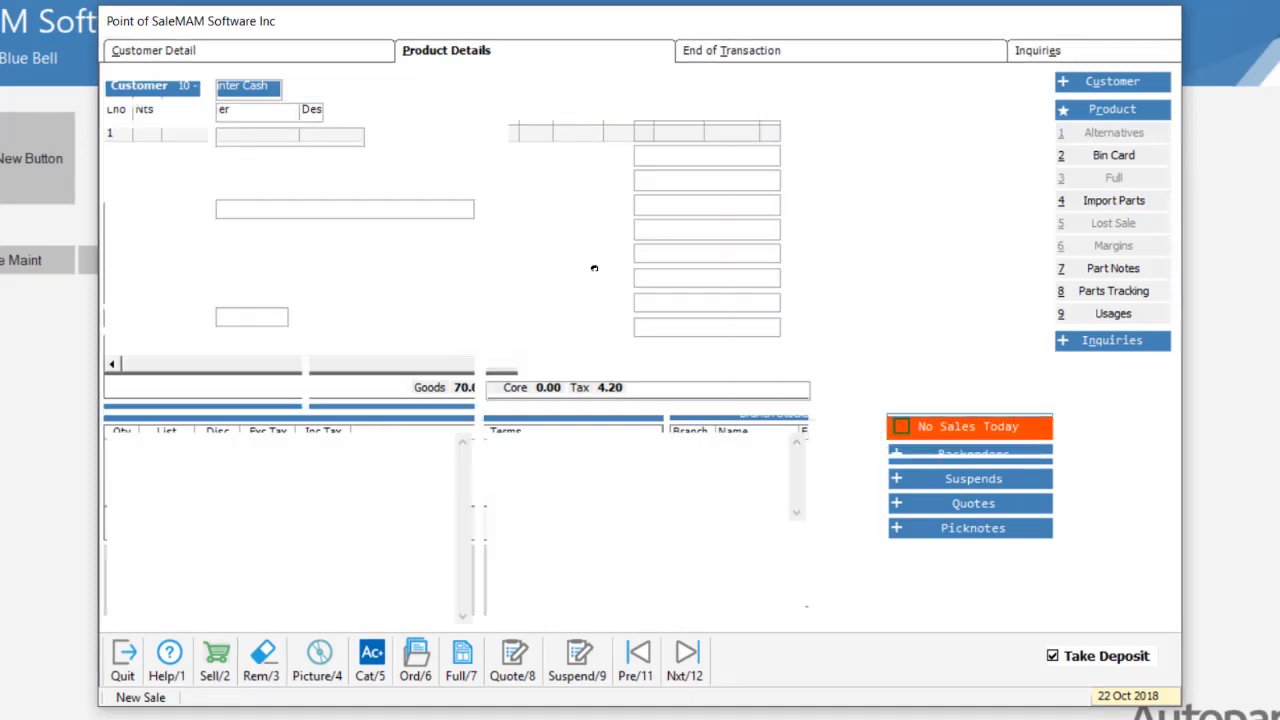
Start a second sale for the Counter Cash customer and fill in its order number
key("Return")
type("10")
key("Return")
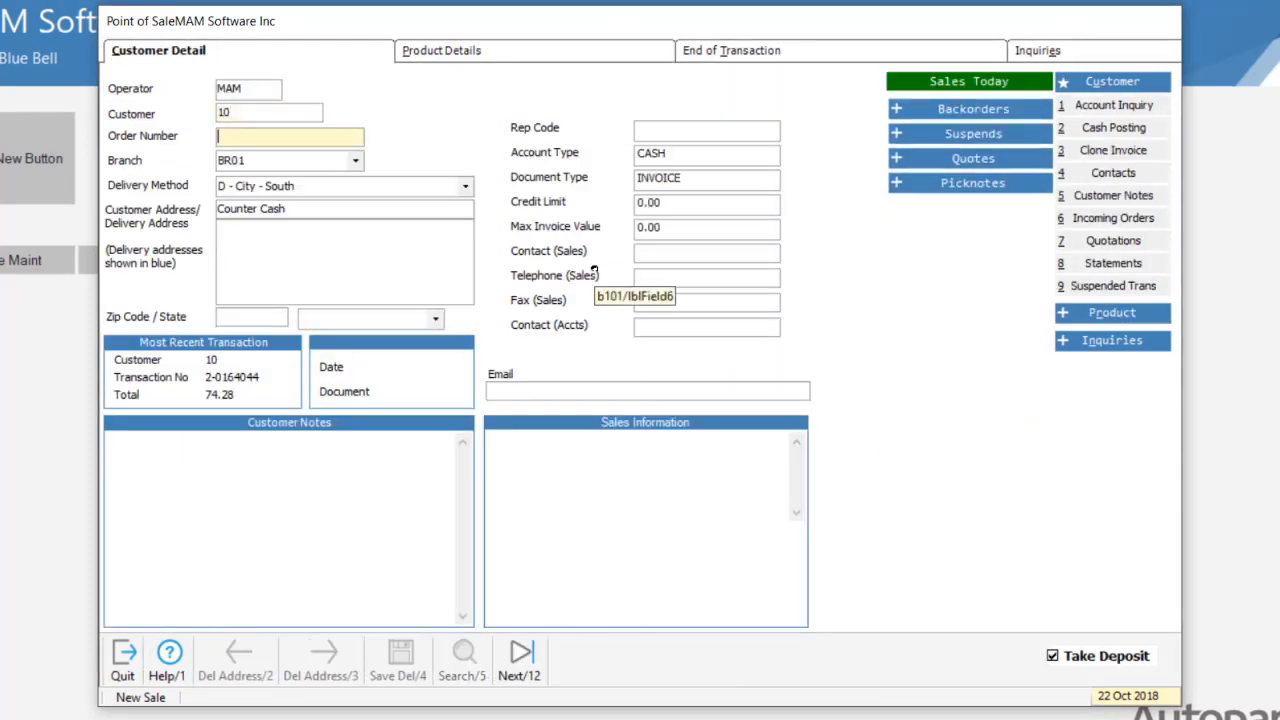
type("O")
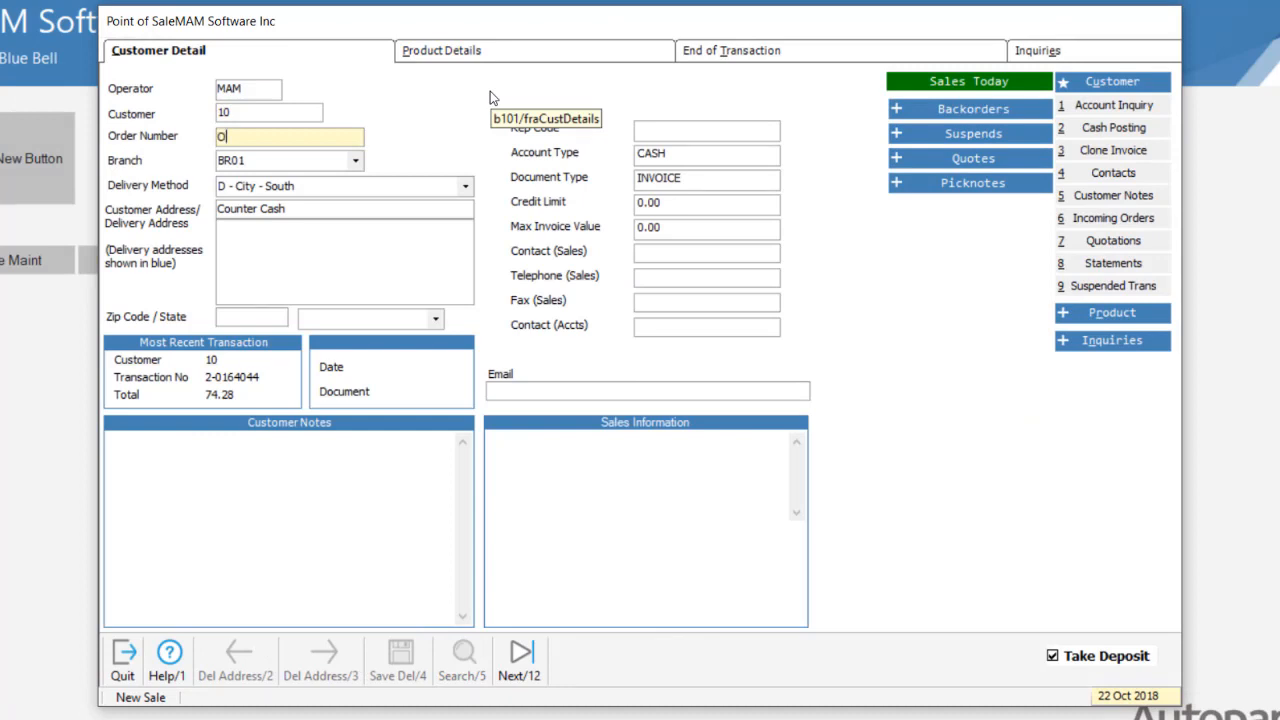
type("rder 2")
Add part EXI24C on the first product line and sell it to bring up the purchase tracking customer form
left_click(508, 52)
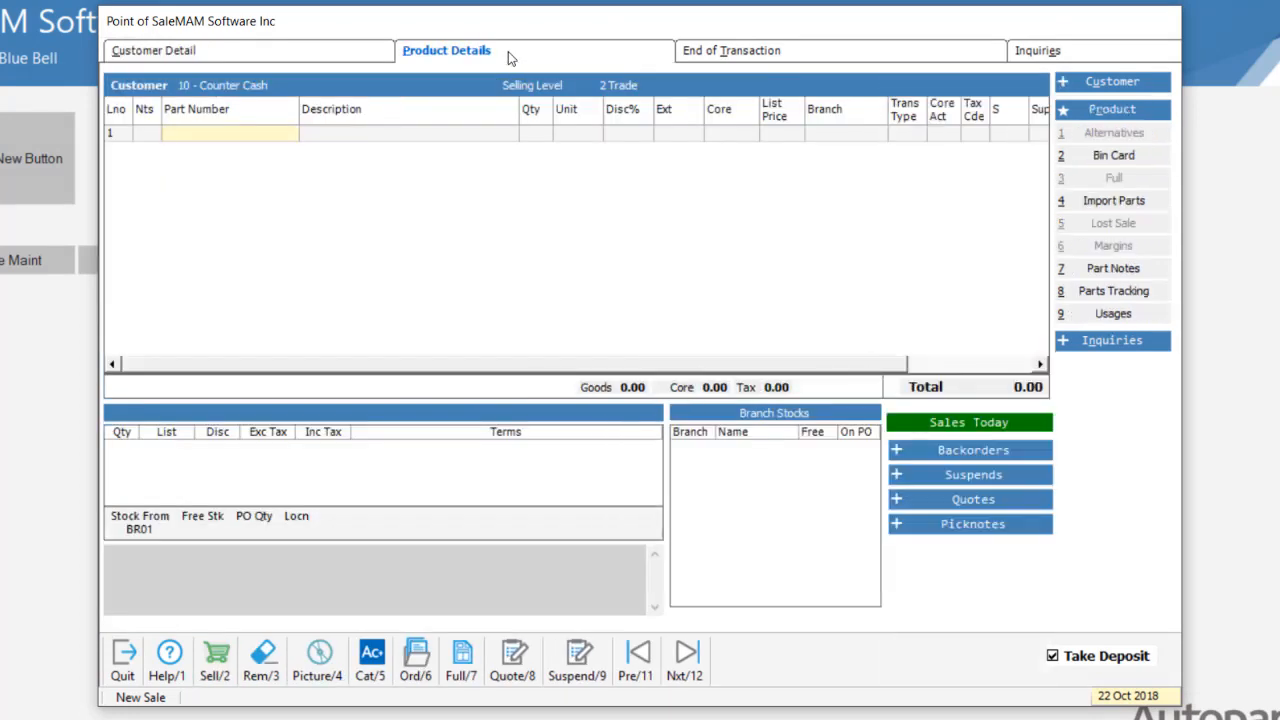
type("exi24c")
key("Return")
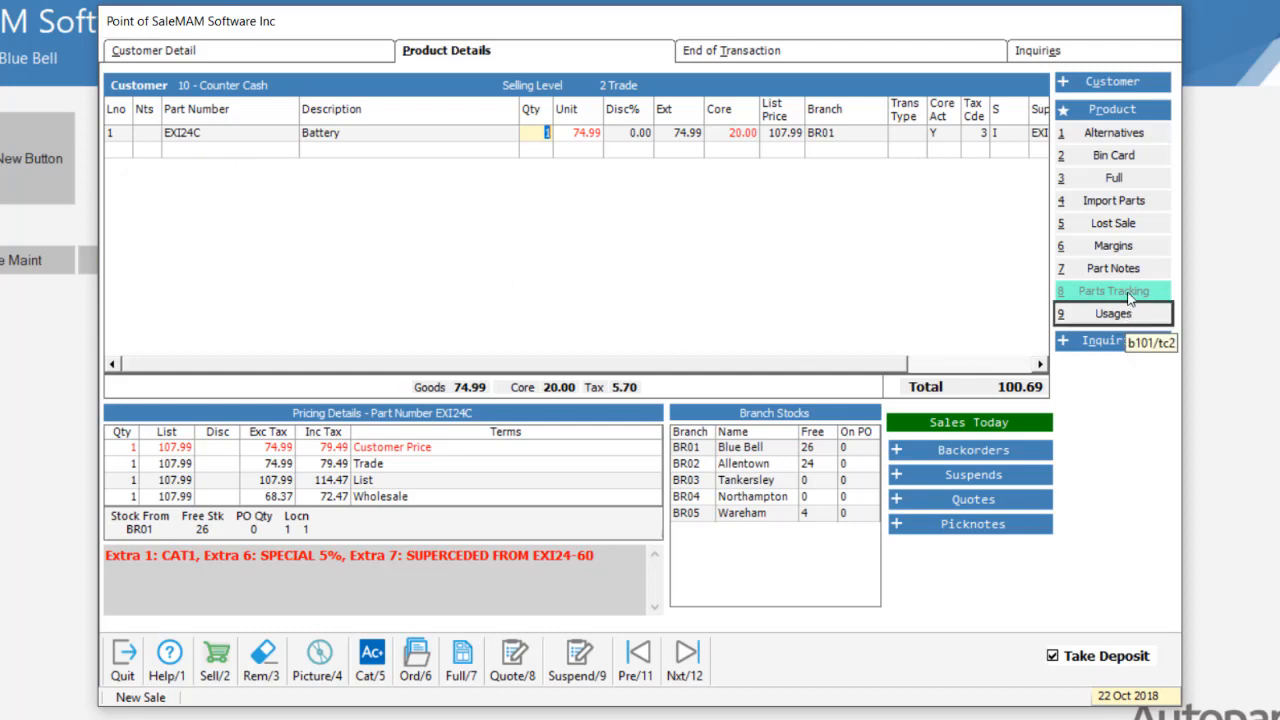
left_click(216, 662)
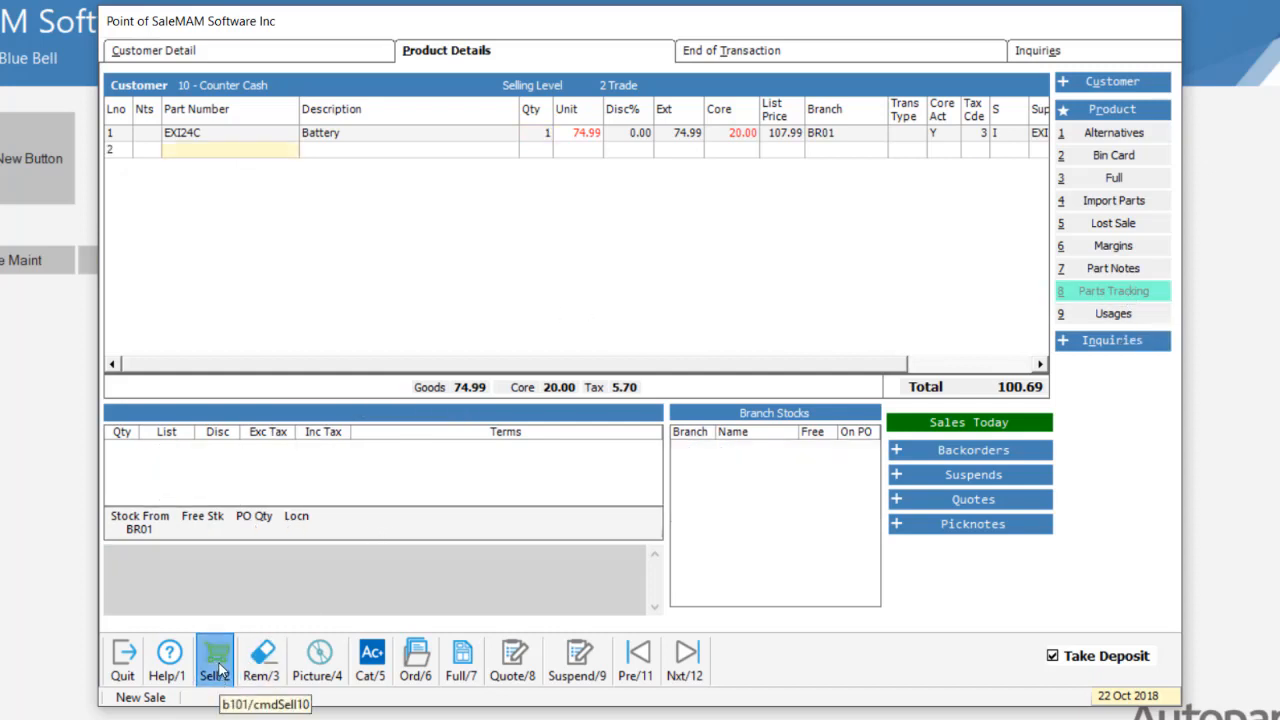
left_click(216, 666)
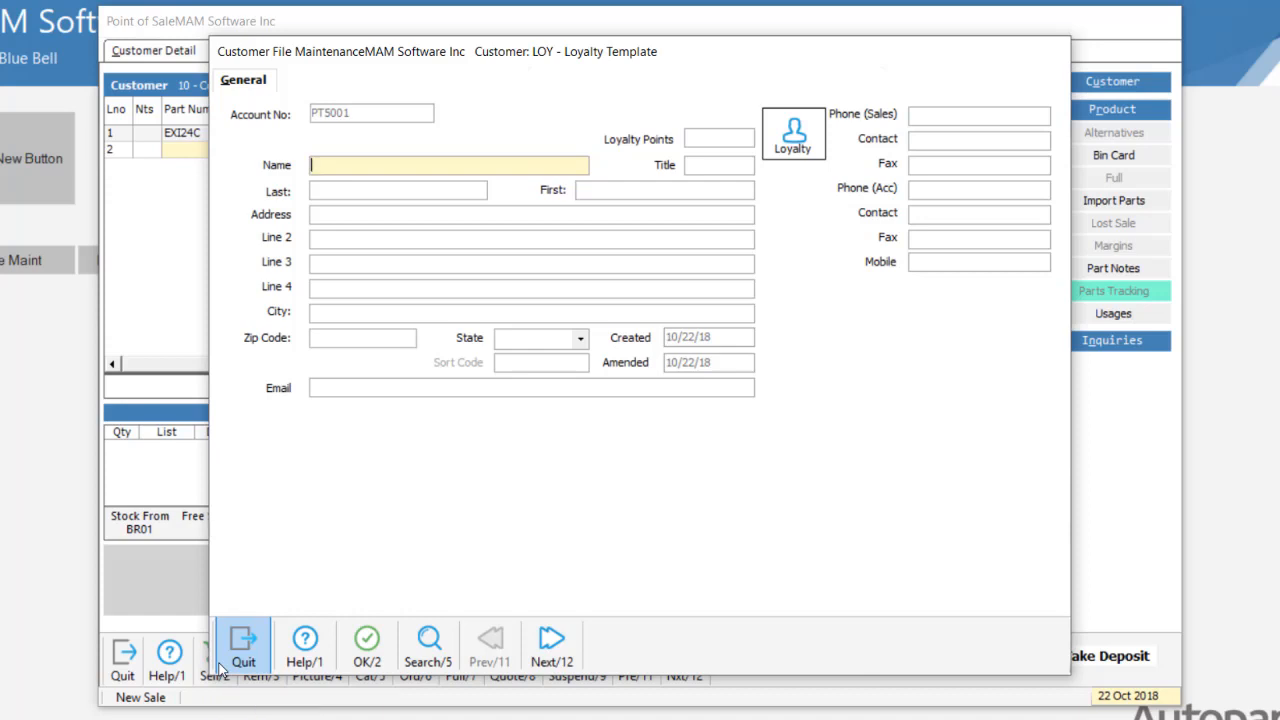
Enter MAM Software as the name on the new customer record and try to save it
type("MAM Software")
key("Return")
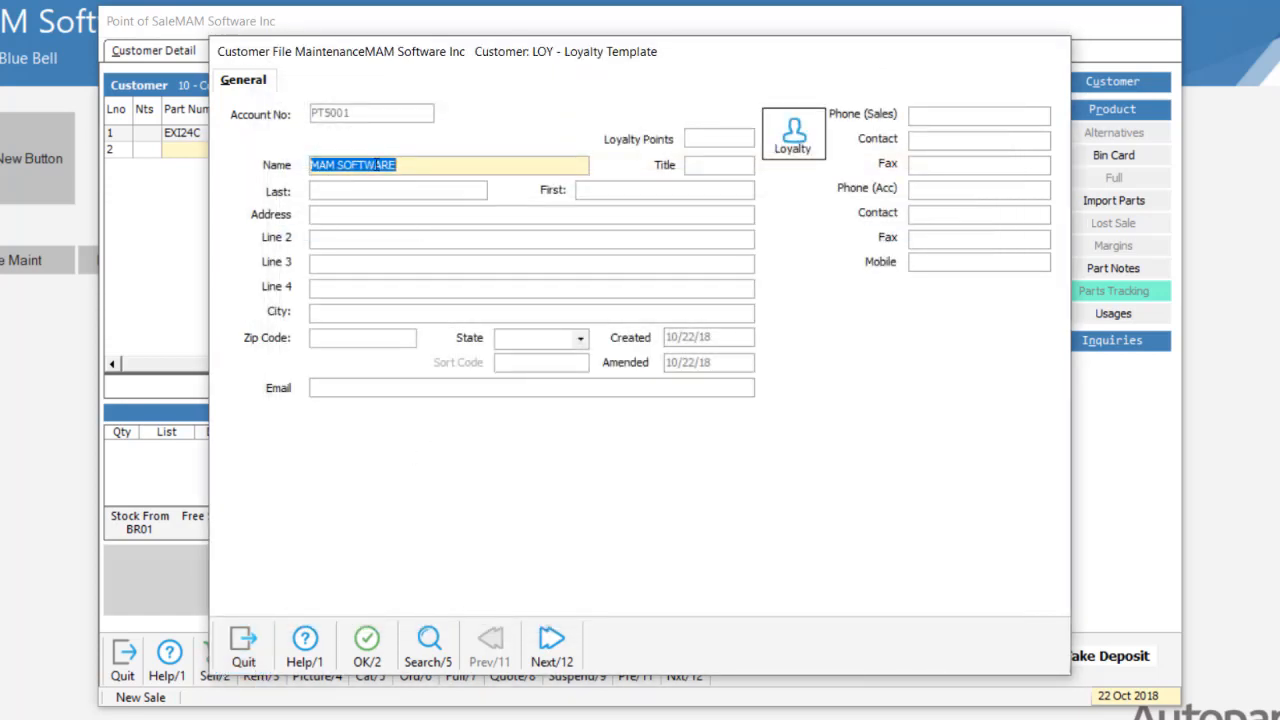
left_click(367, 645)
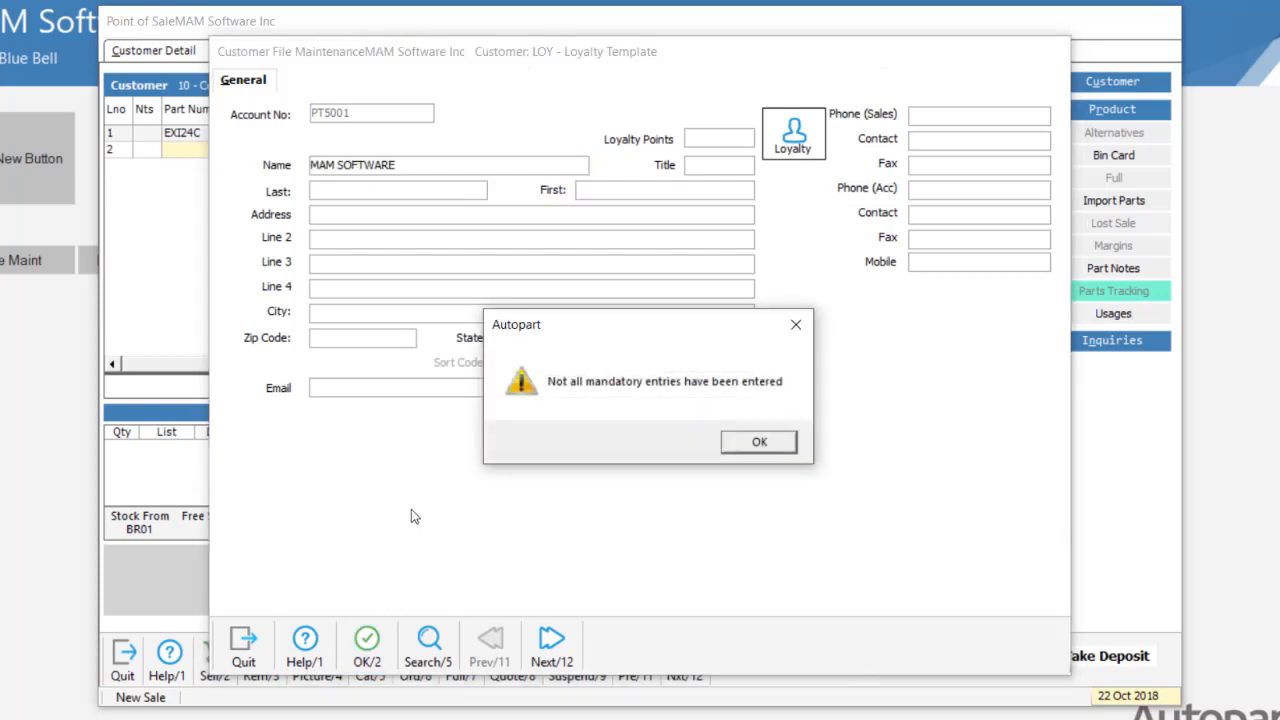
left_click(759, 443)
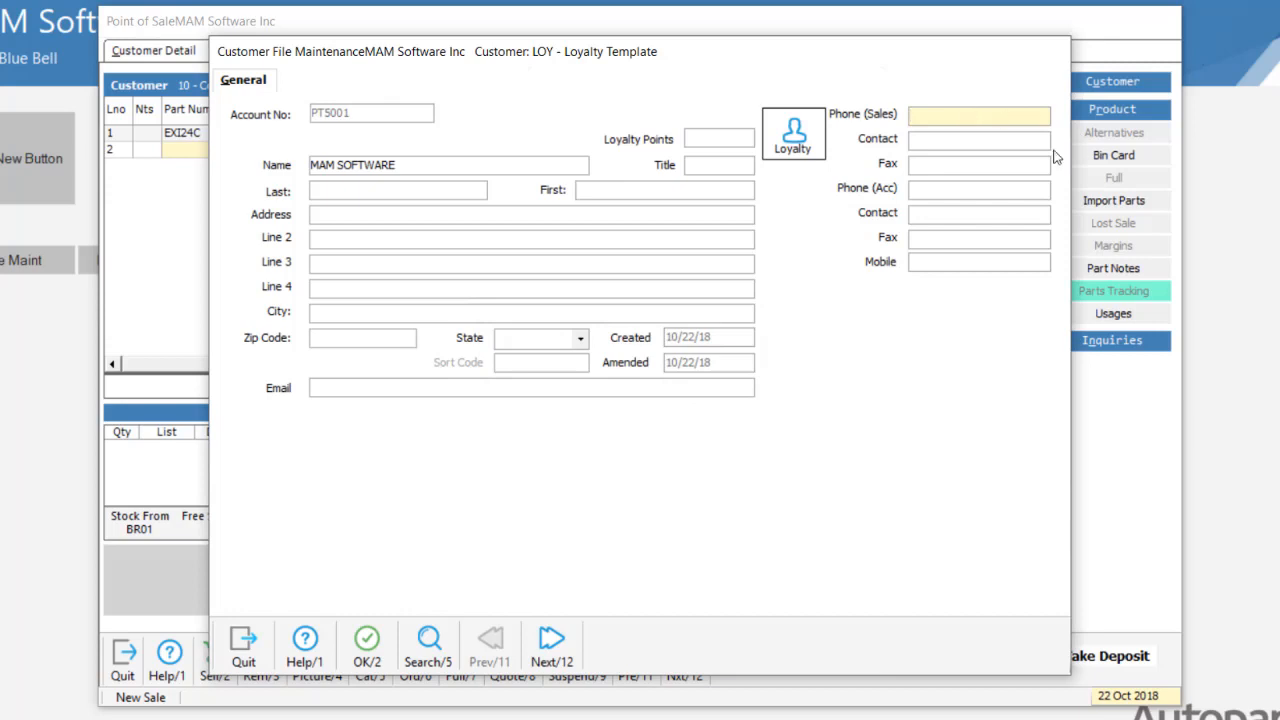
Fill in the customer's sales phone number and email address, and decline replacing the details with the matching account
type("123 654 789")
left_click(350, 389)
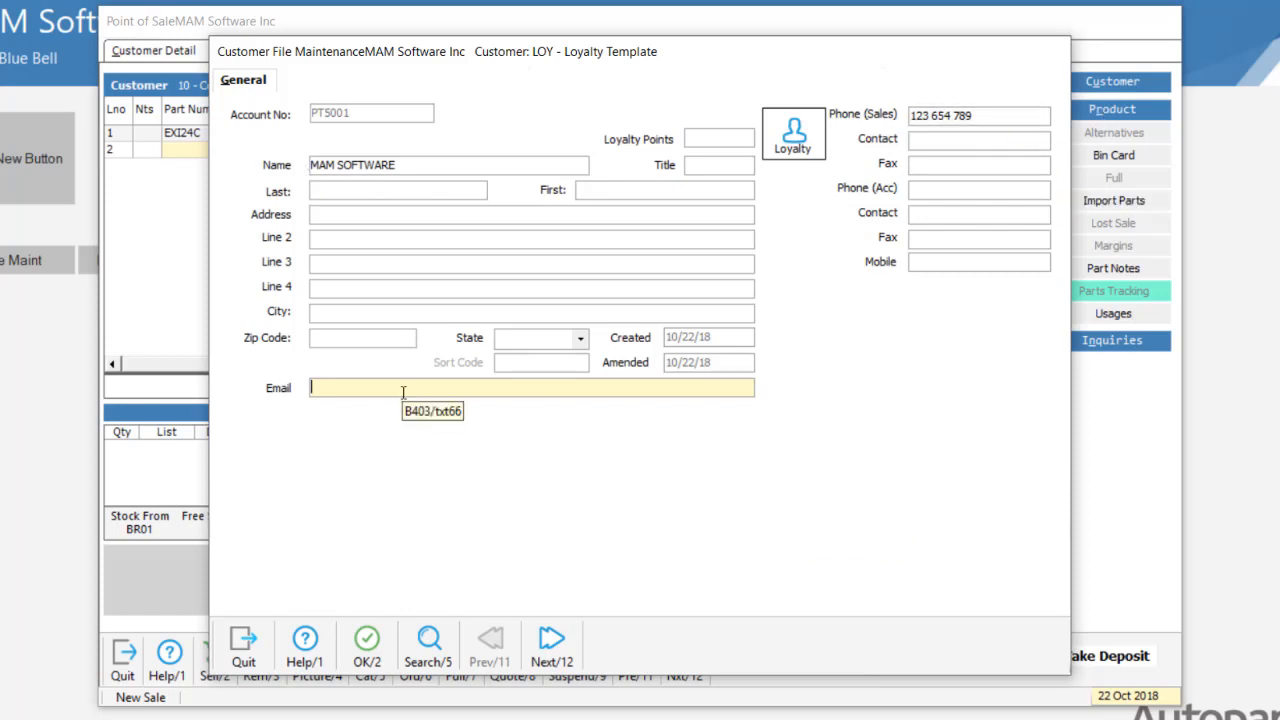
type("email@email.com")
key("Return")
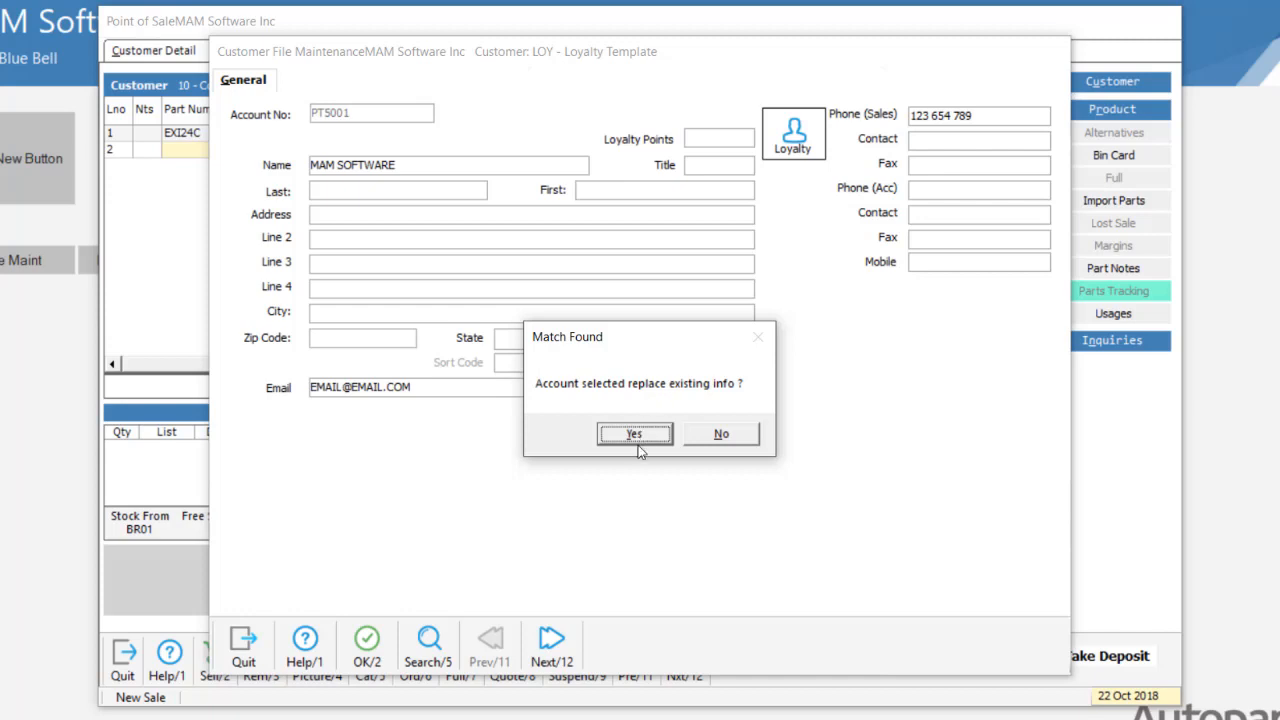
left_click(722, 435)
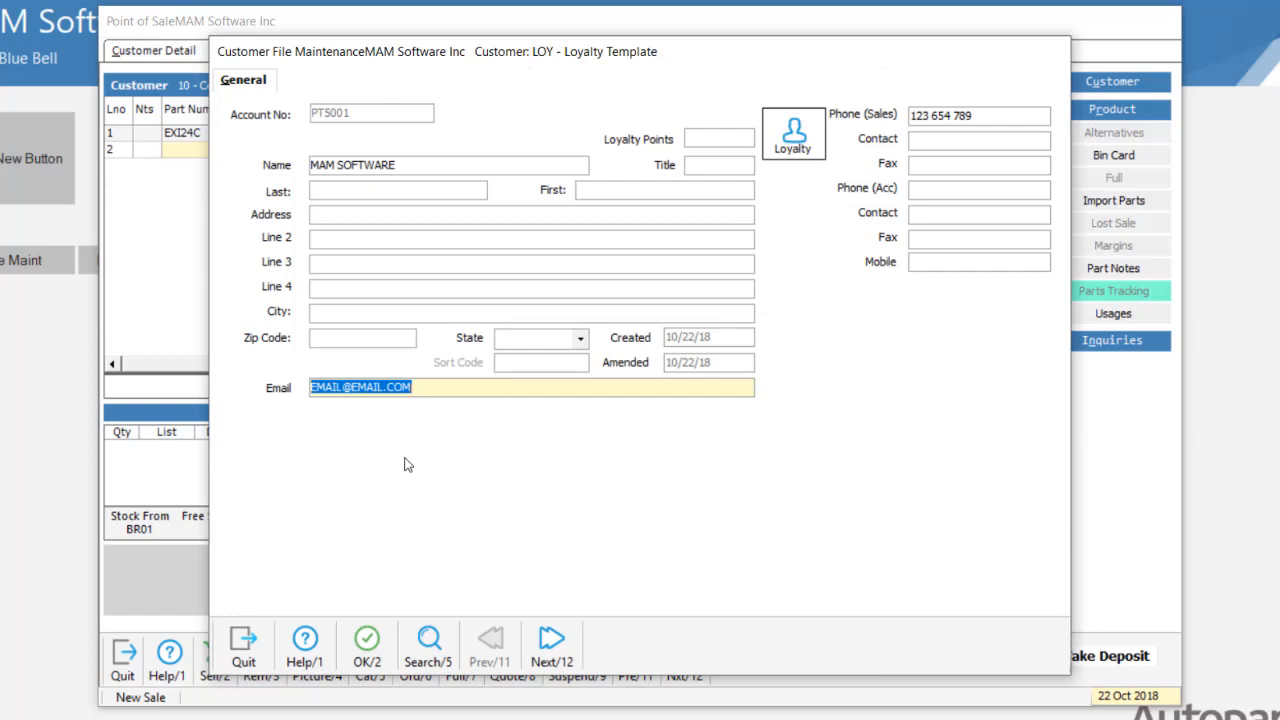
Change the customer's email address and save the record, authorizing it with the operator password
key("Left")
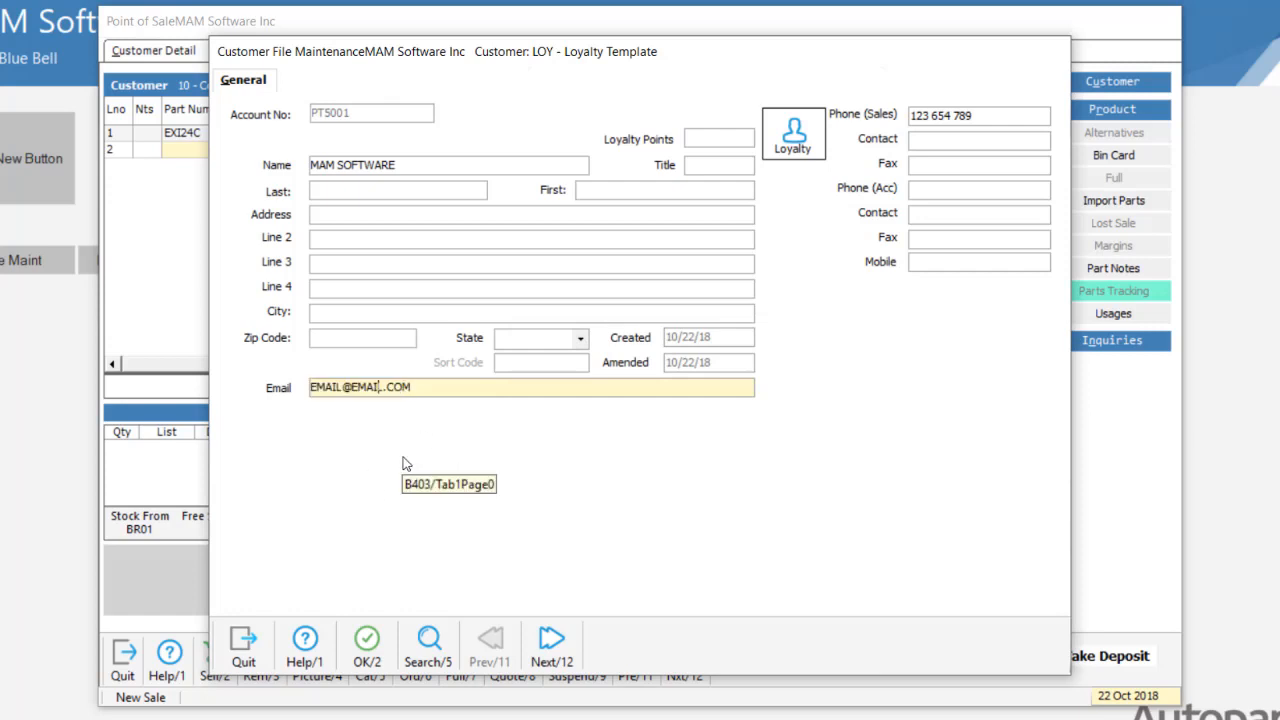
type("123")
left_click(367, 648)
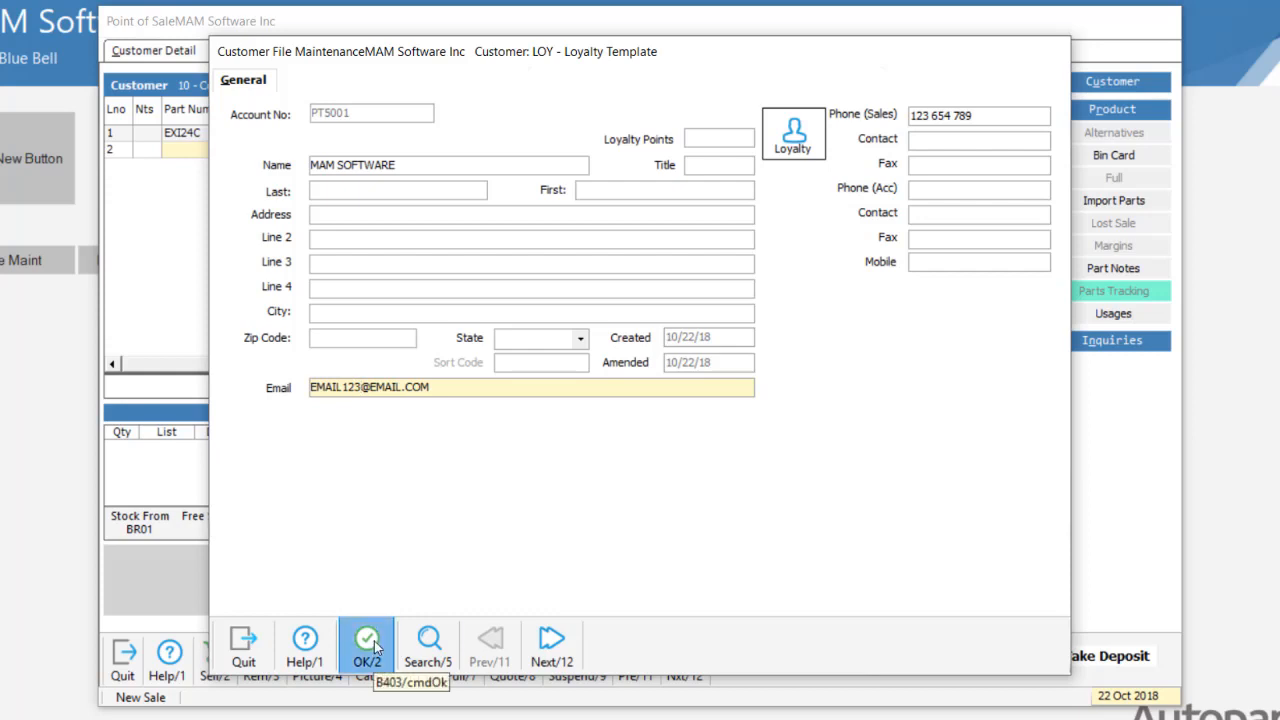
left_click(370, 642)
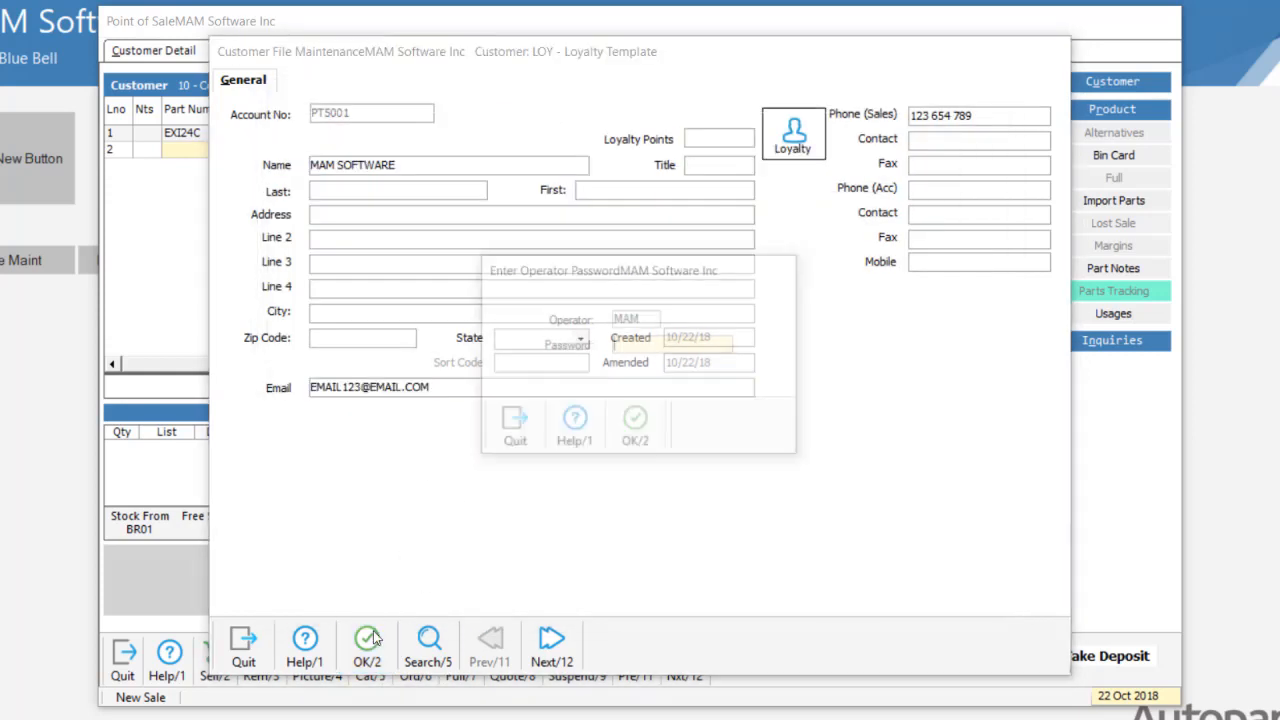
type("***")
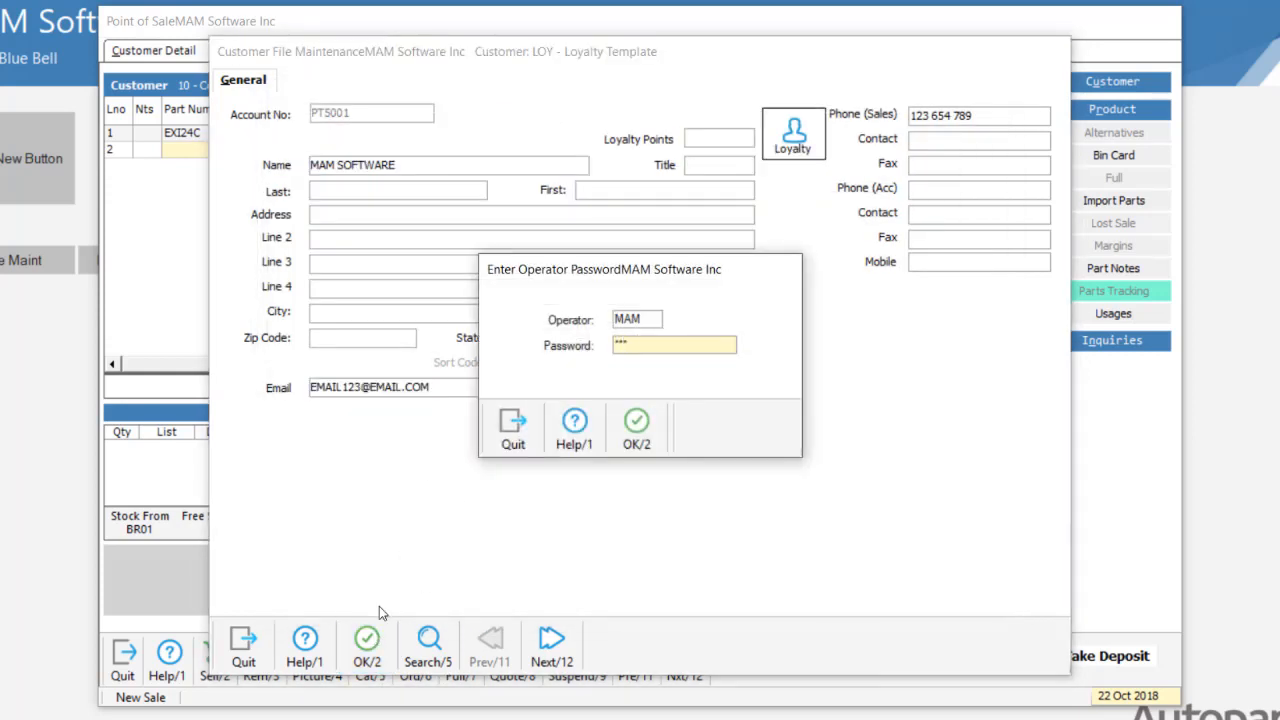
left_click(645, 432)
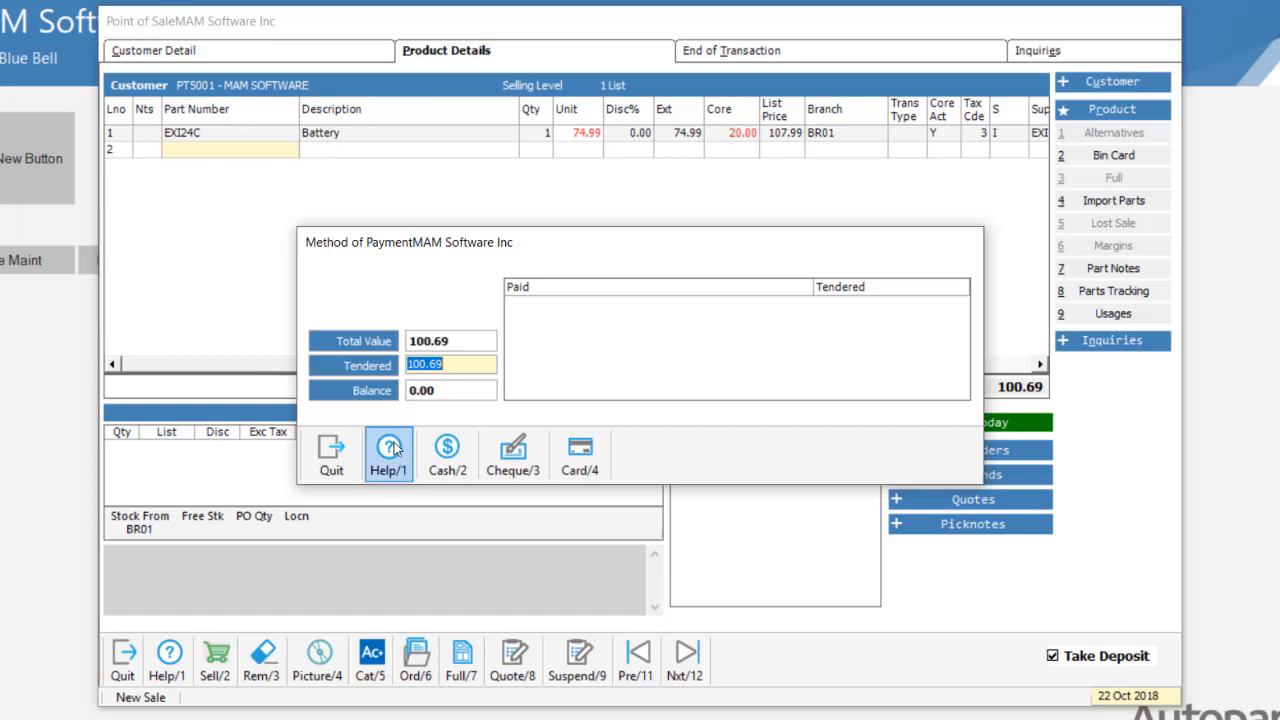
Complete the battery sale as a cash payment with receipt number 1
left_click(443, 460)
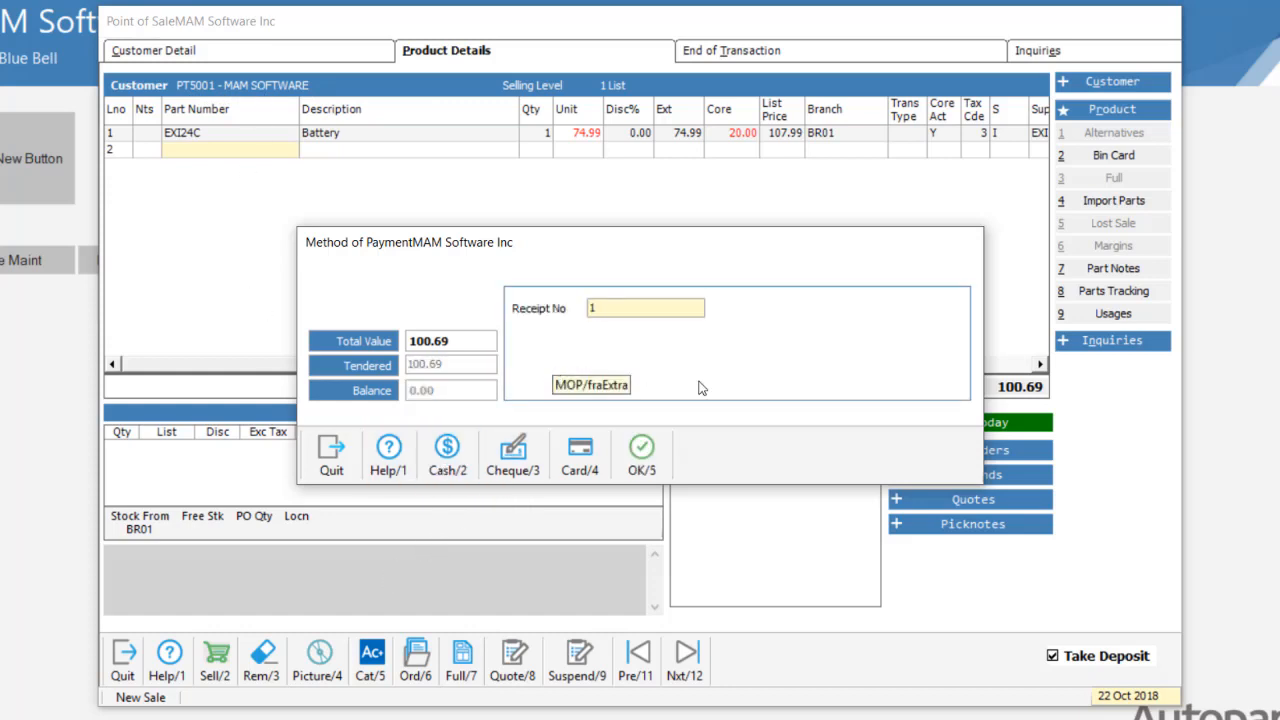
left_click(641, 455)
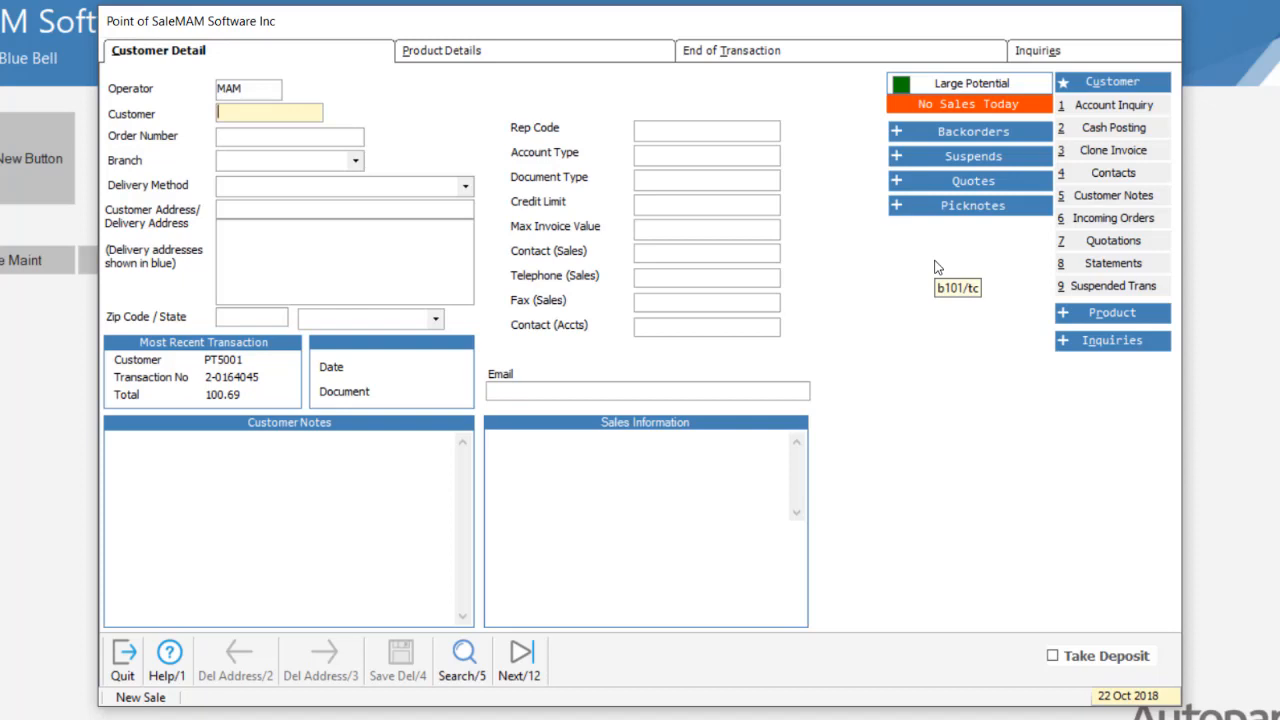
Look up the tracked customer by telephone number in Parts Tracking and load the matched account into the sale
key("Return")
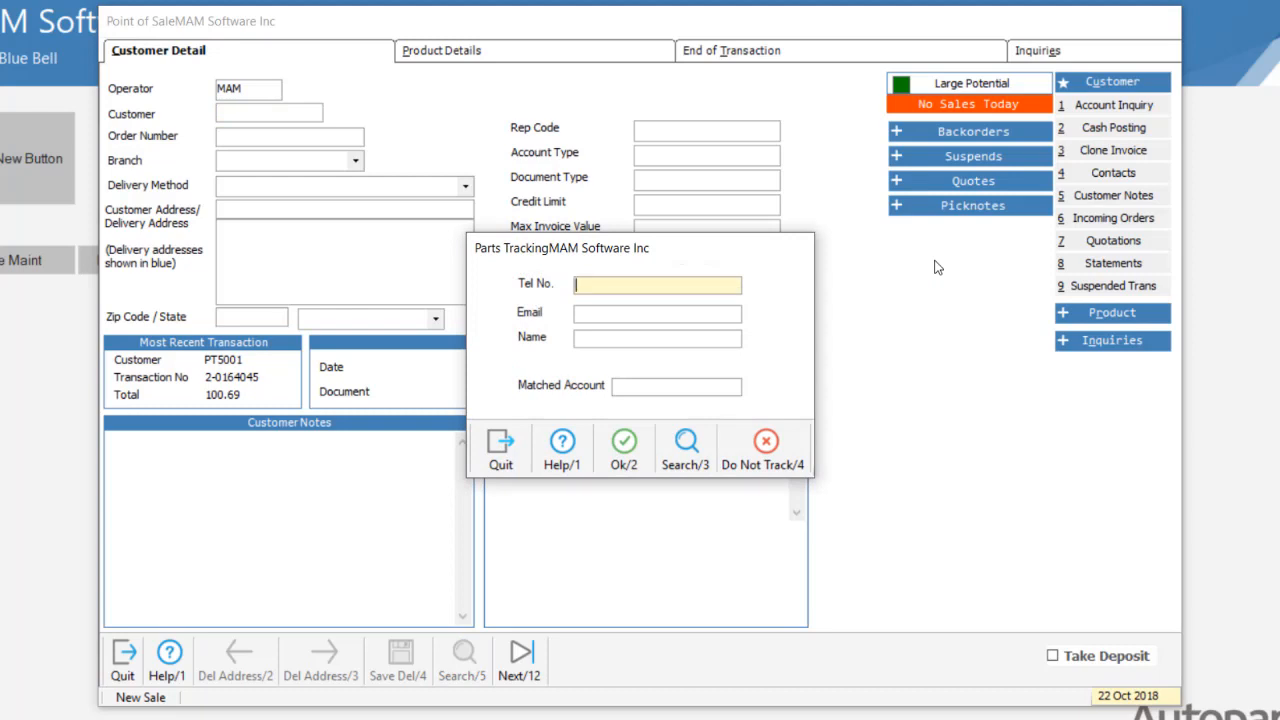
type("123 654 789")
key("Tab")
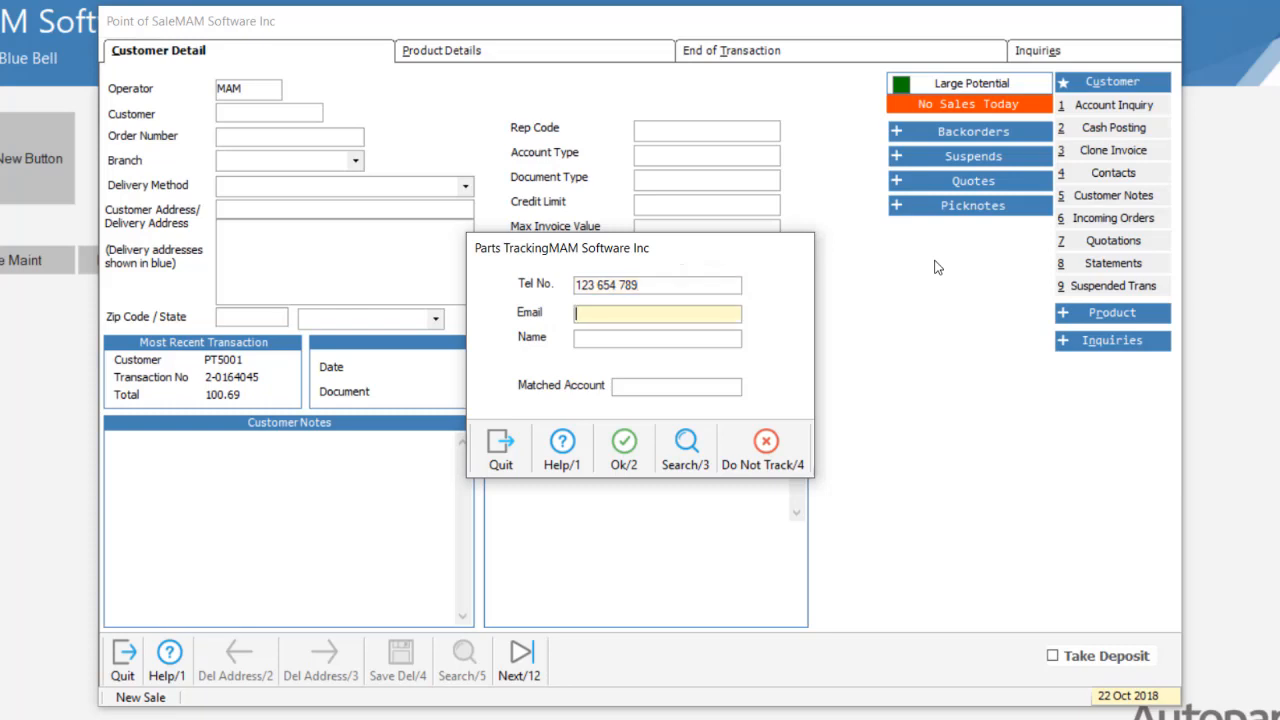
left_click(726, 285)
left_click(694, 440)
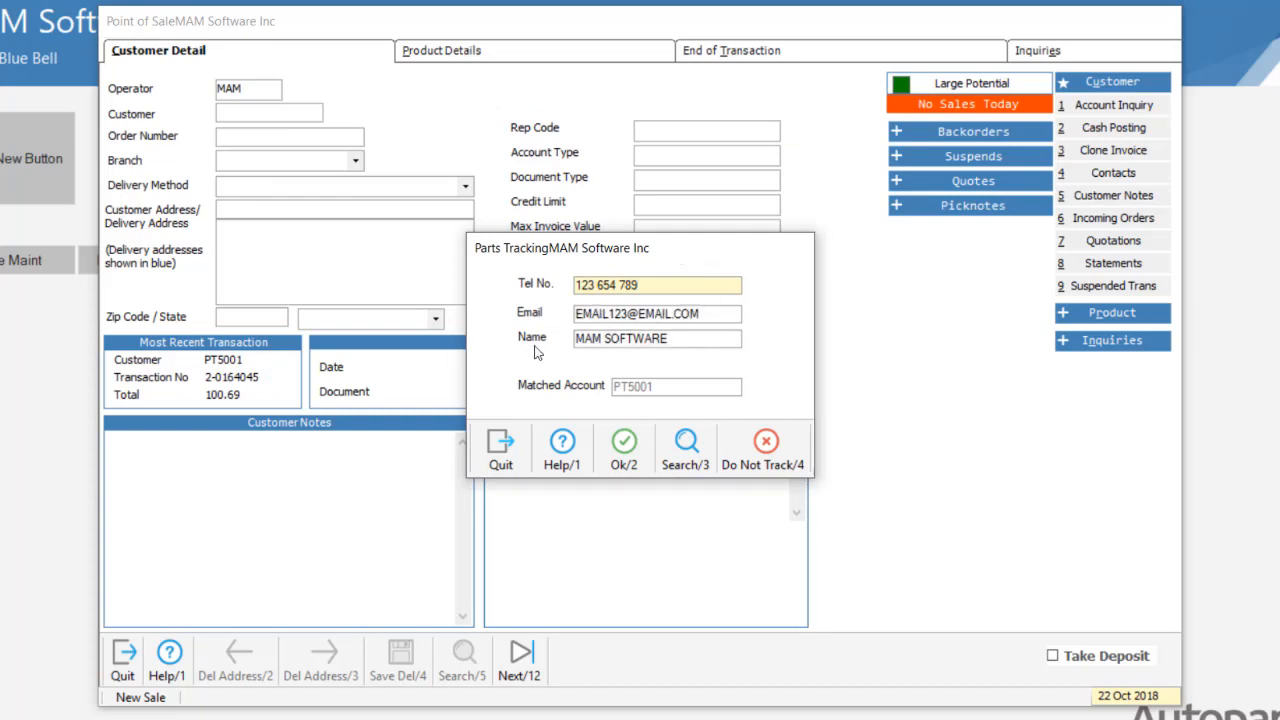
left_click(631, 447)
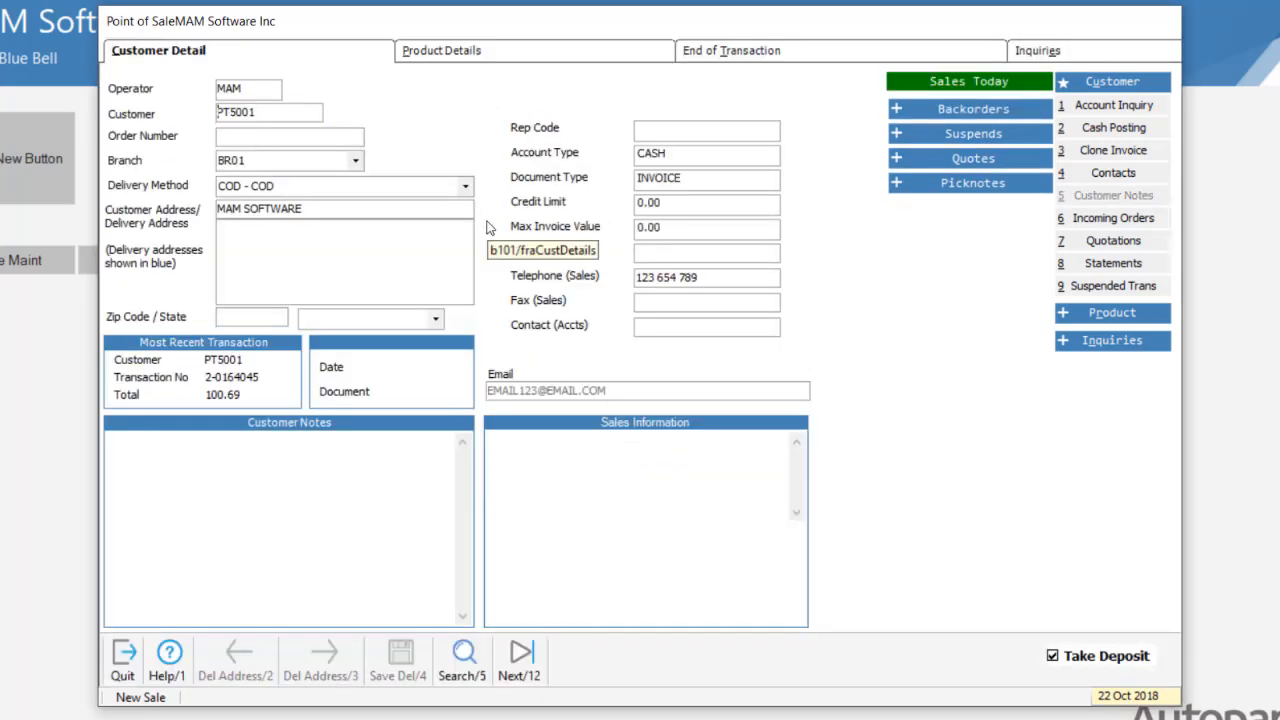
Switch the sale's customer to the Counter Cash account
double_click(294, 117)
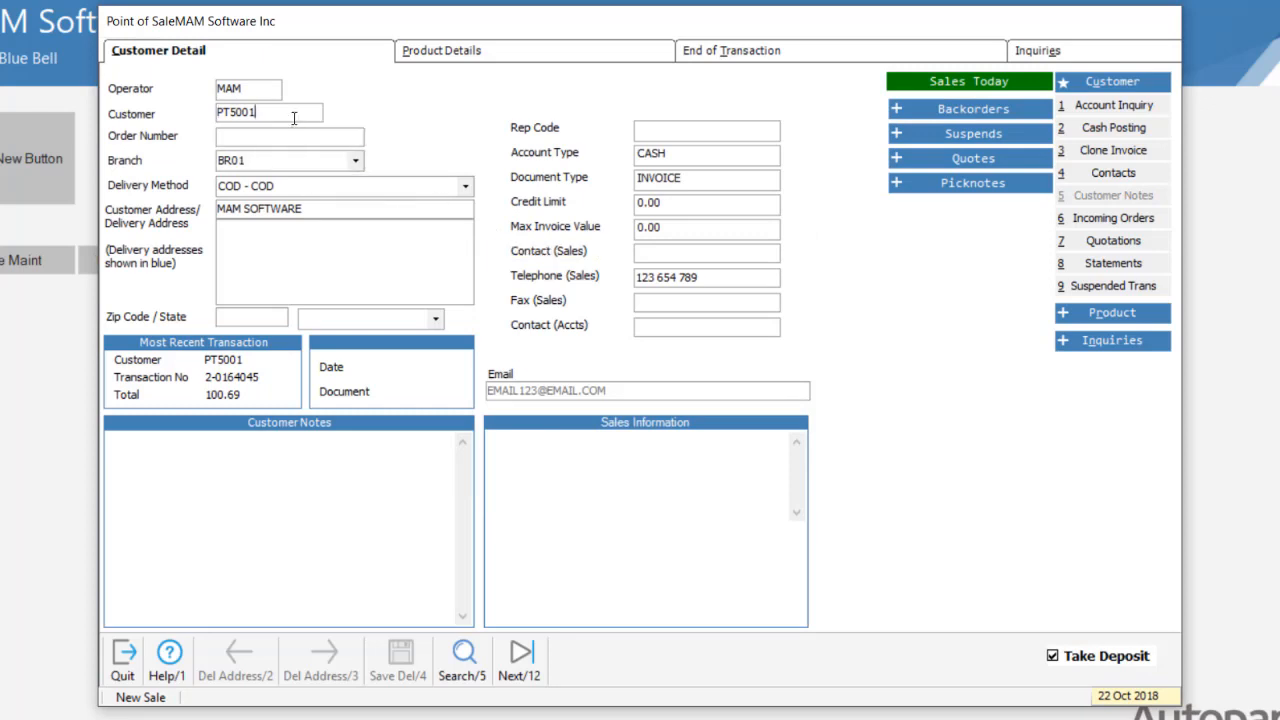
key("BackSpace")
type("10")
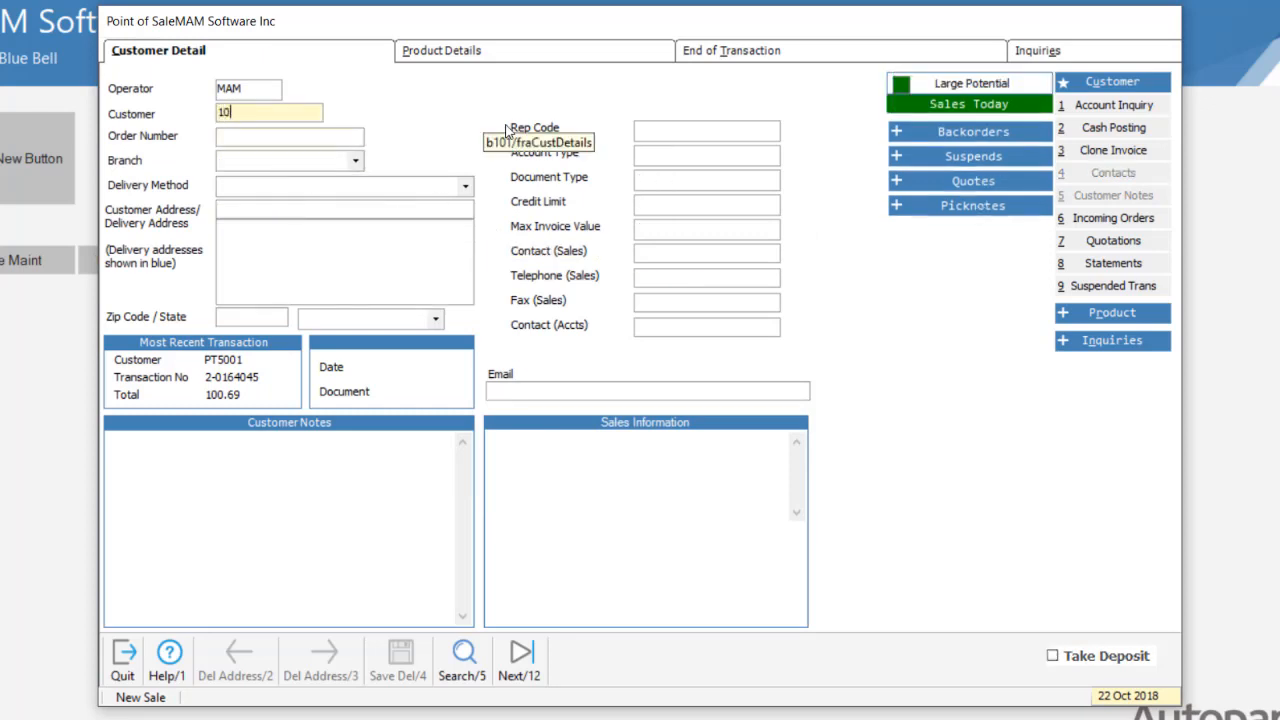
key("Return")
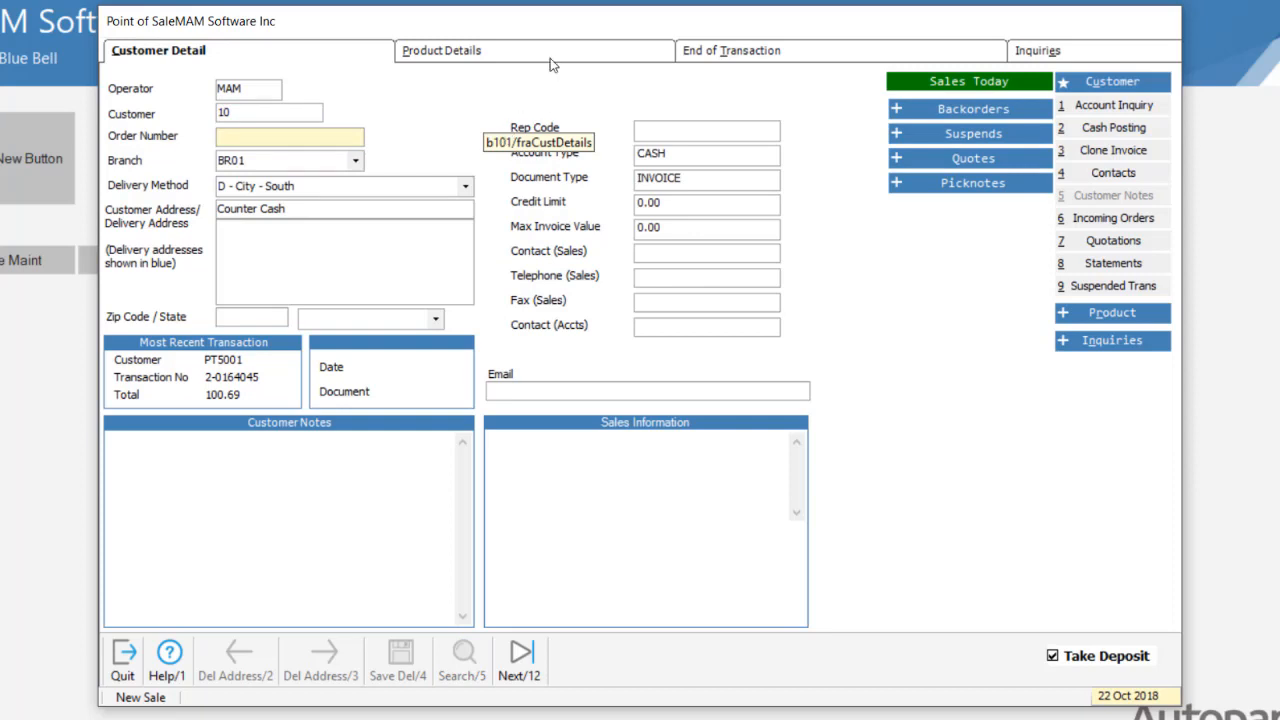
Add part CAR10-1236 to the sale with parts tracking and proceed to sell it
left_click(412, 50)
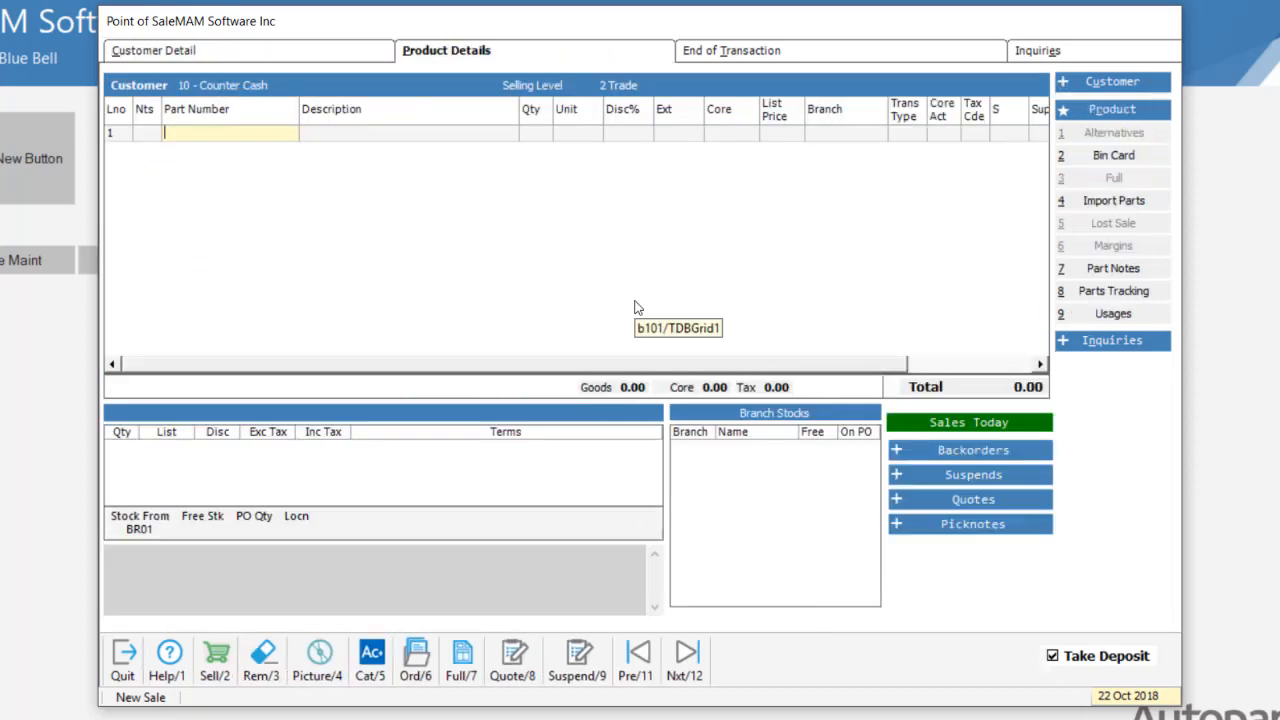
type("car101236")
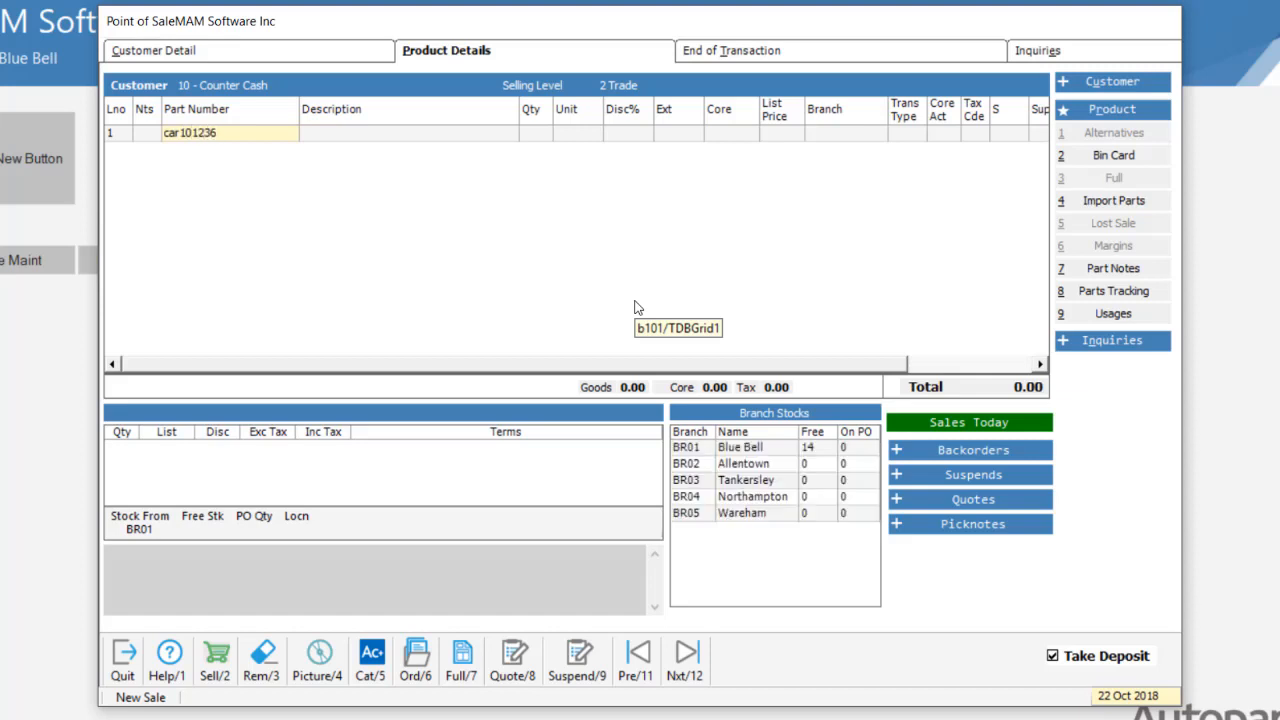
key("Return")
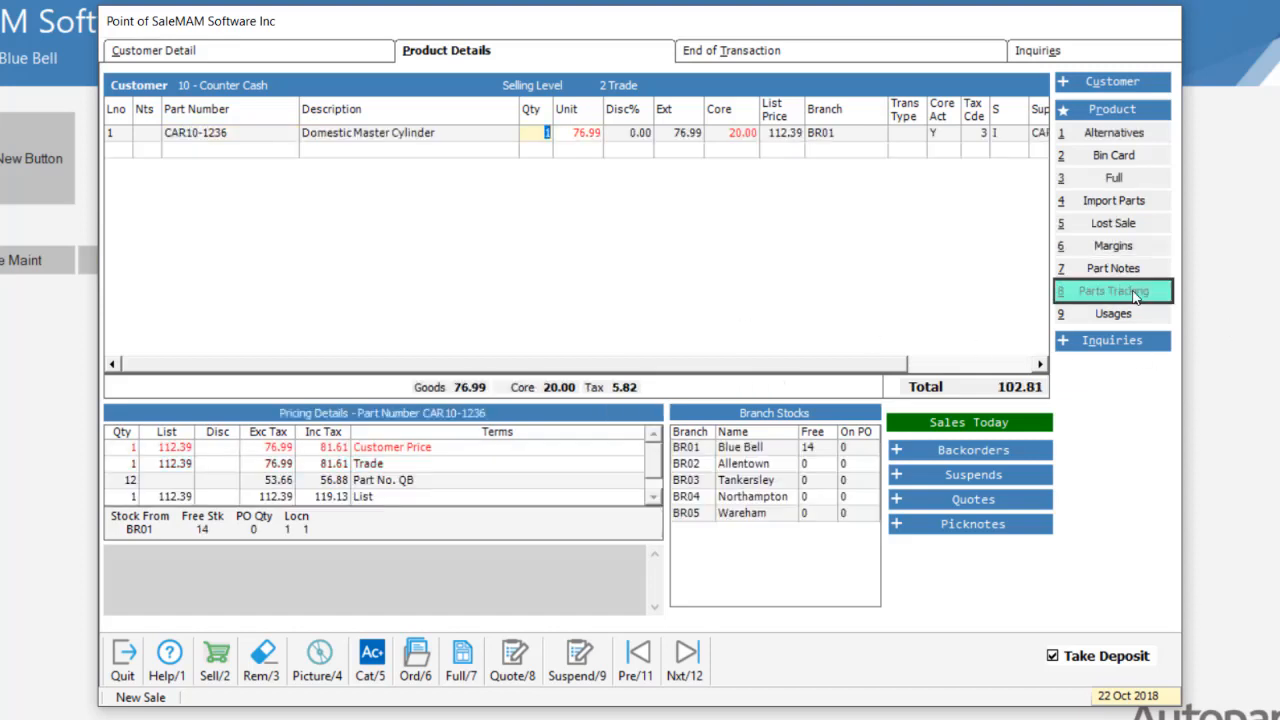
left_click(215, 660)
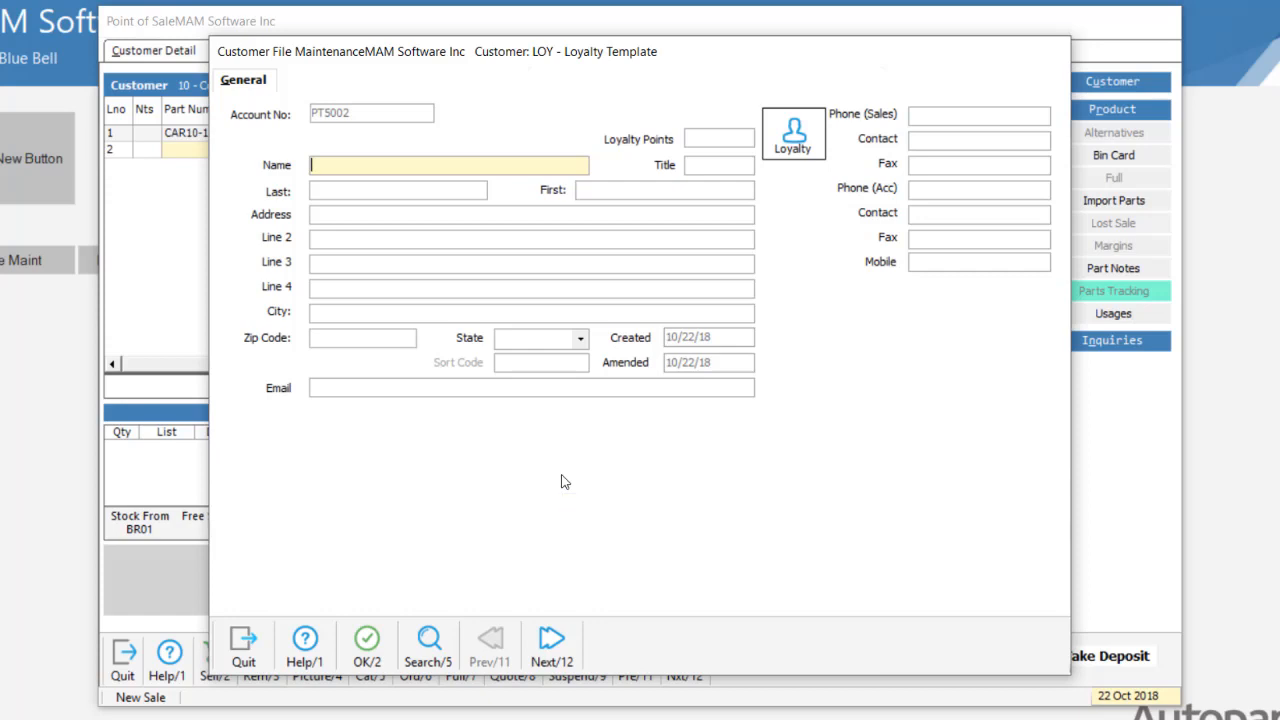
Enter MAM Software as the name on the new customer record and accept replacing the details with the matching account
type("mam software")
key("Return")
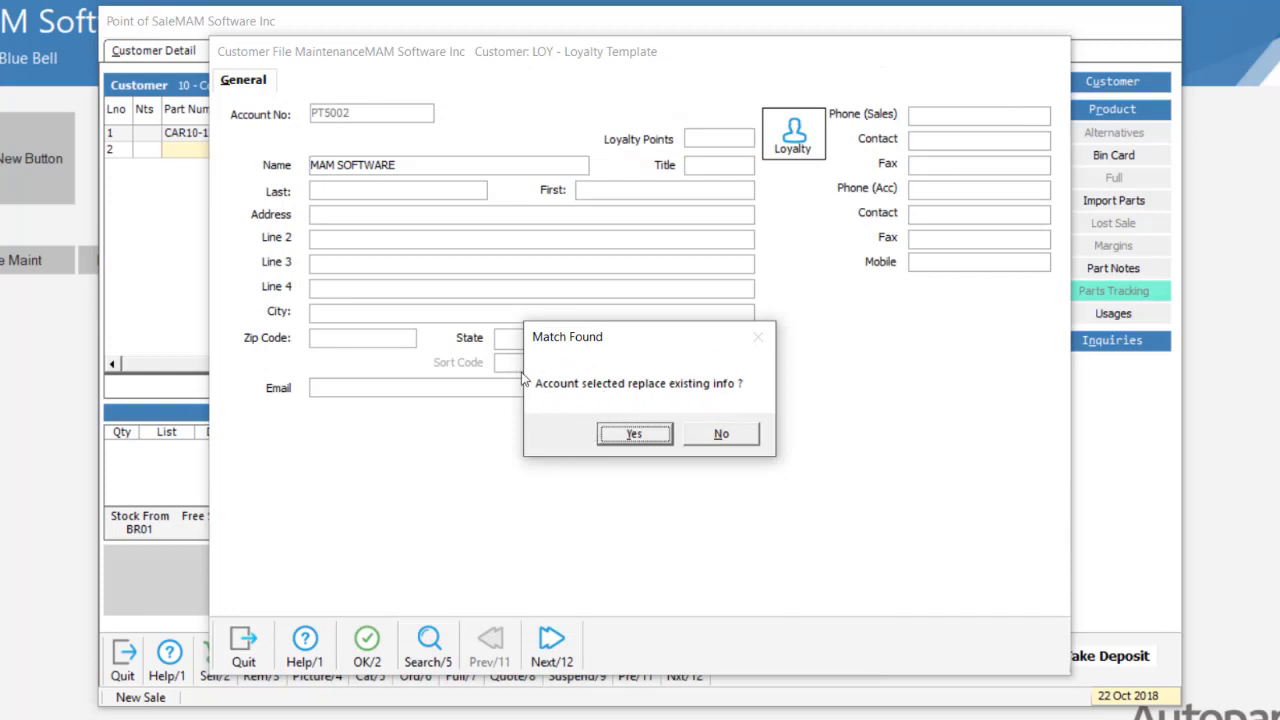
left_click(642, 436)
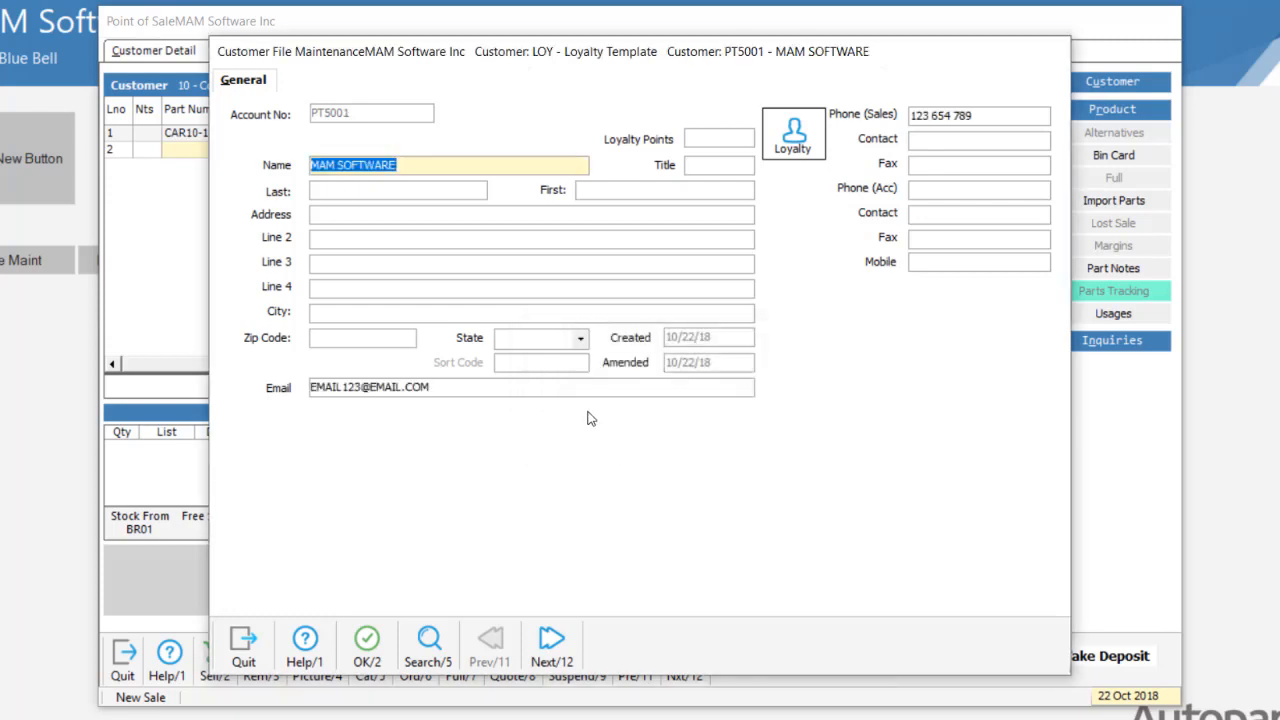
Decline the repeated replacement of the customer's details and save the record, authorizing it with the operator password
left_click(543, 392)
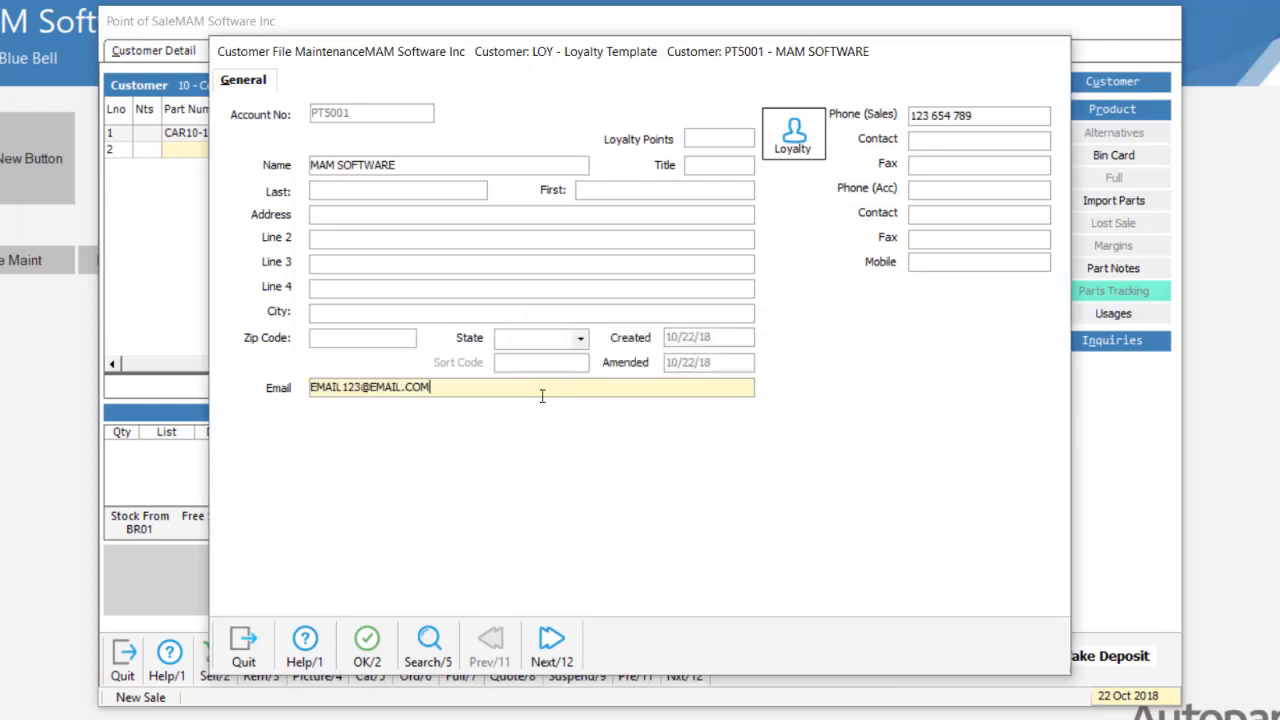
left_click(1016, 123)
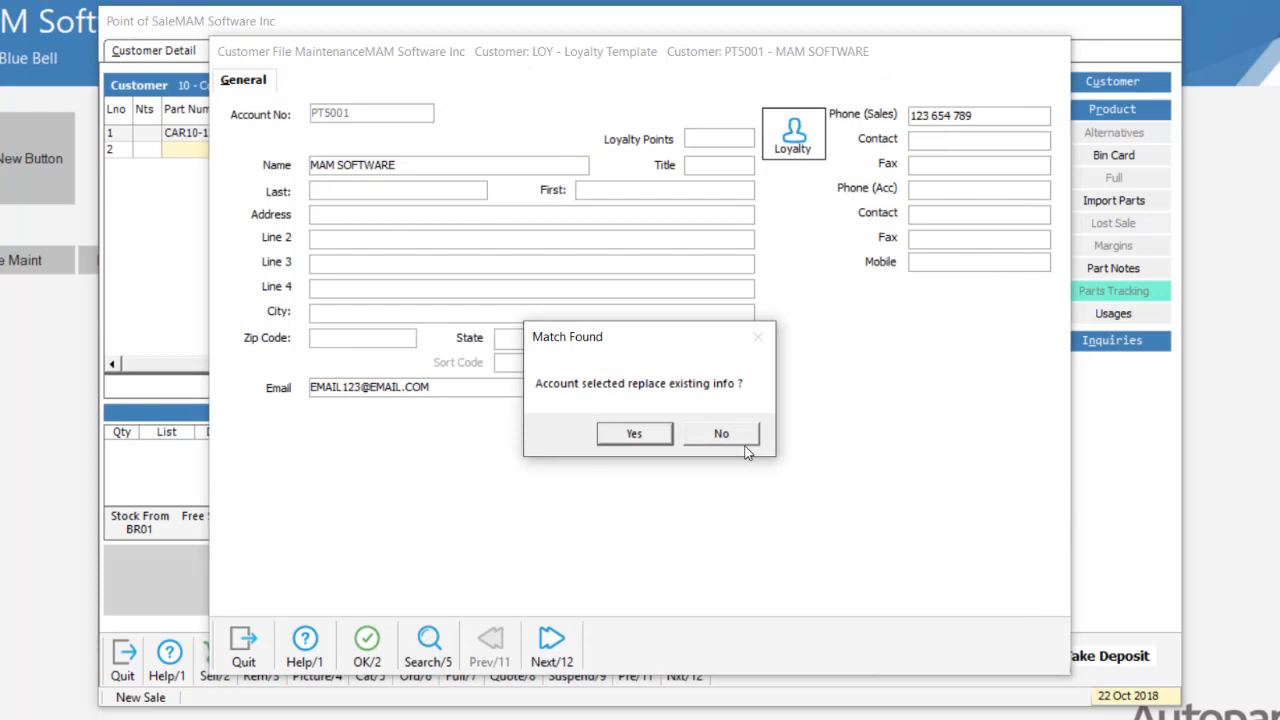
left_click(740, 441)
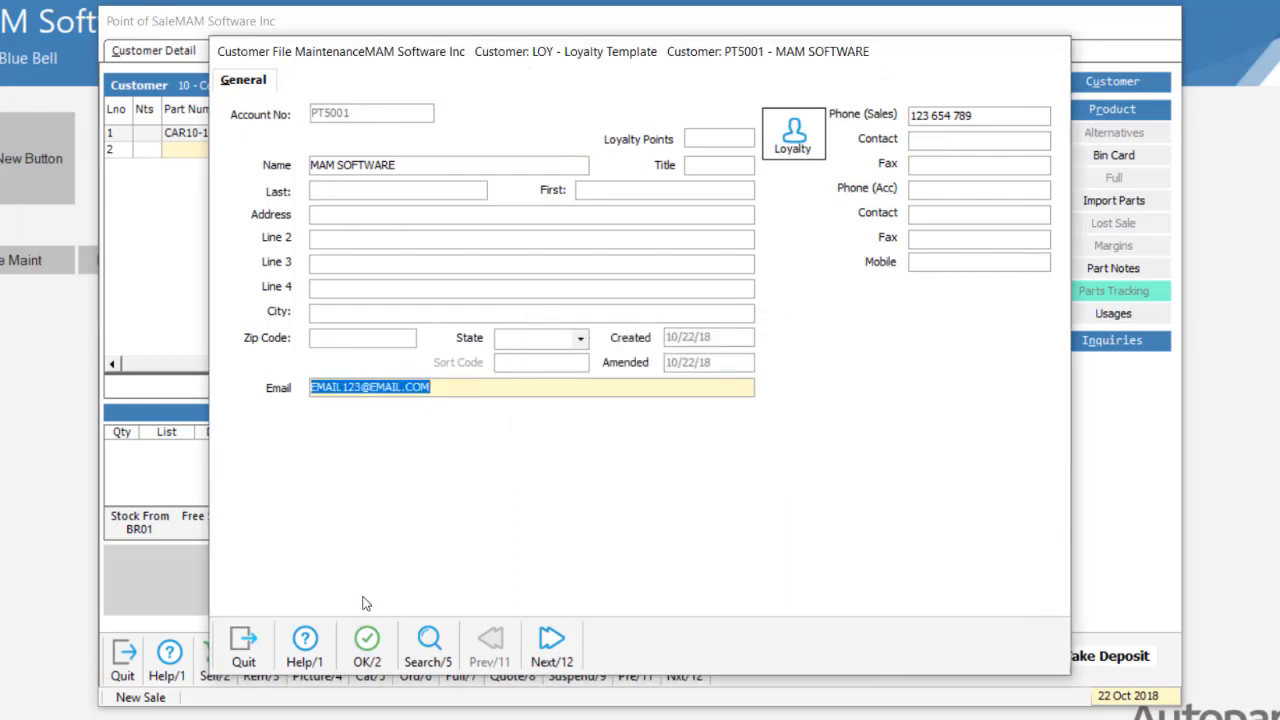
left_click(382, 649)
type("**")
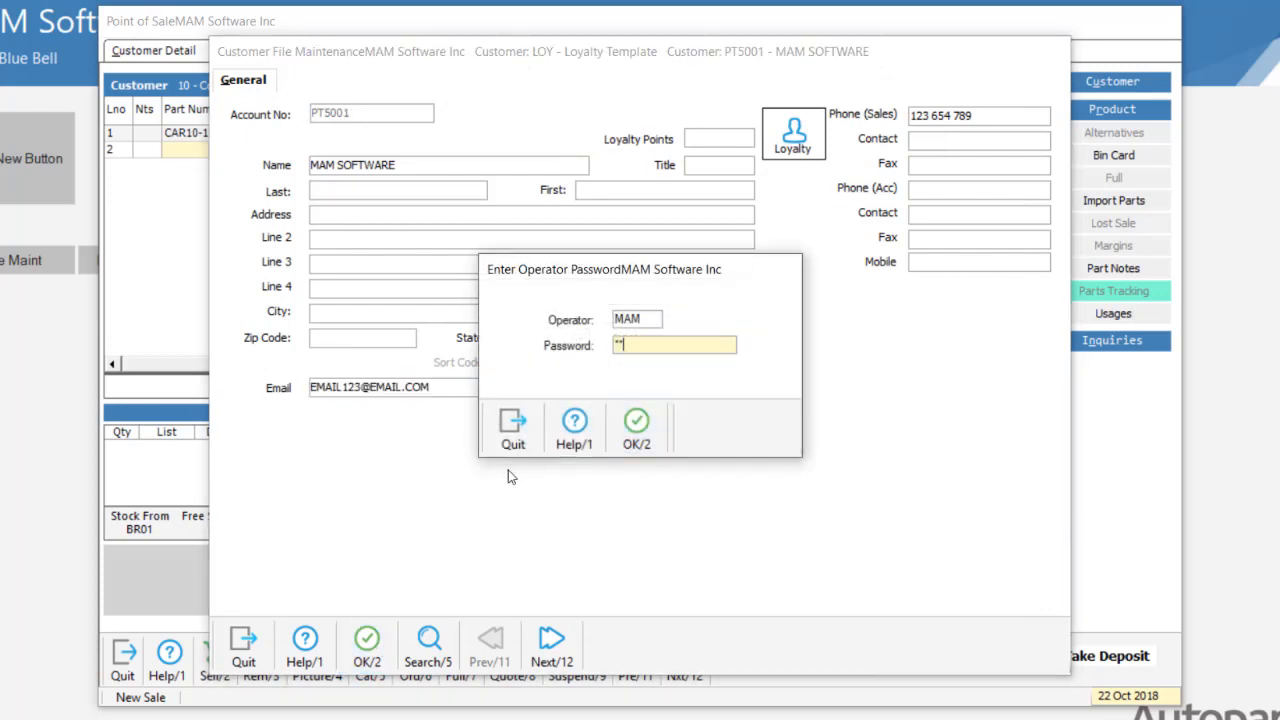
key("Return")
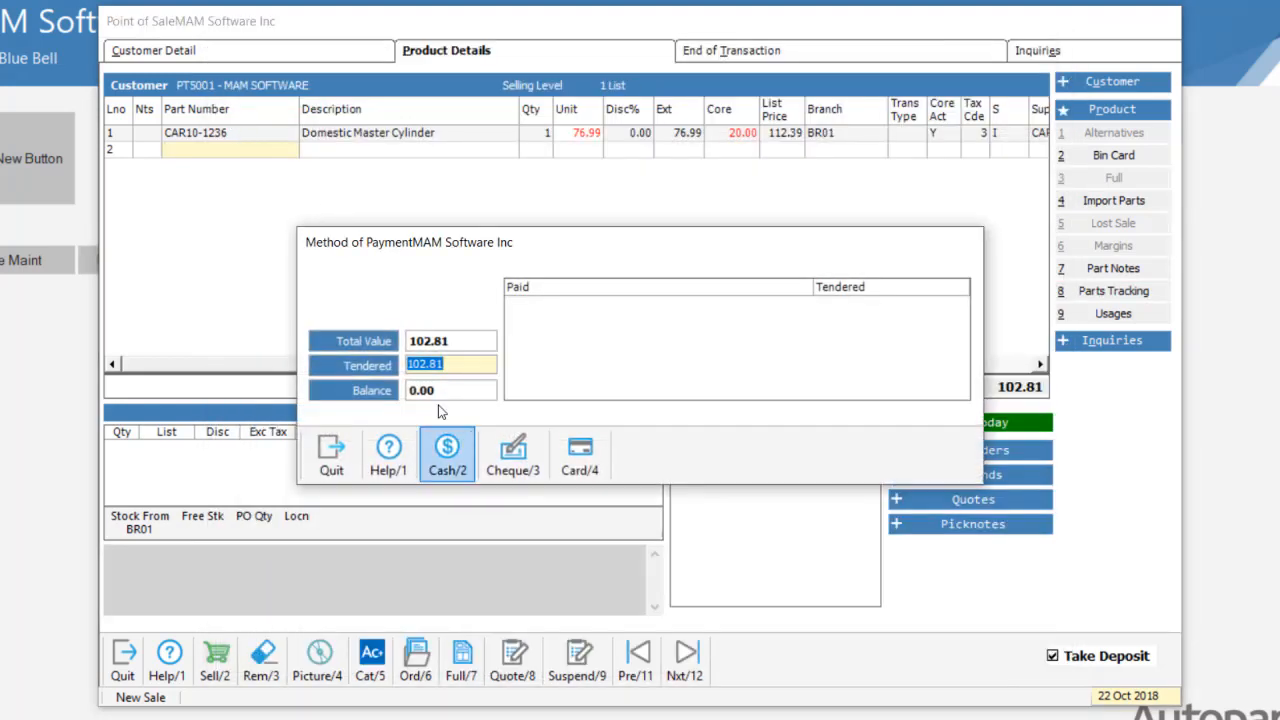
Complete the master cylinder sale as a cash payment with receipt number 1
left_click(458, 455)
type("1")
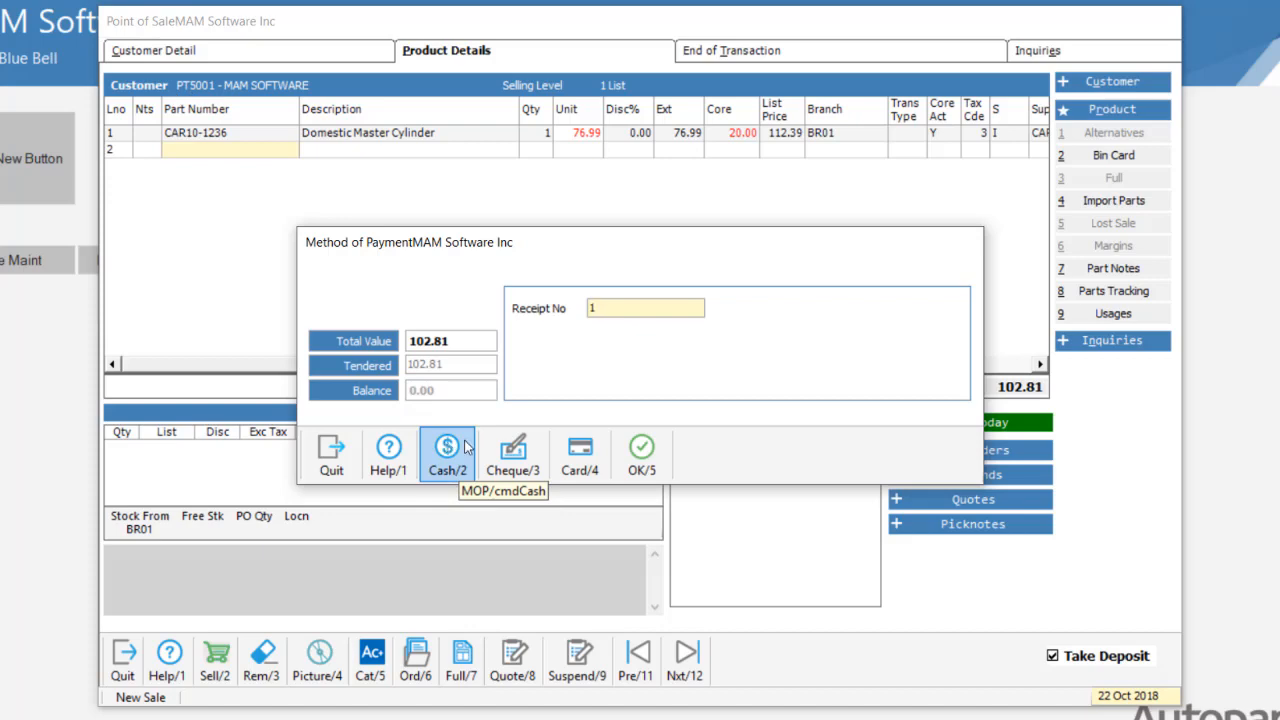
left_click(655, 452)
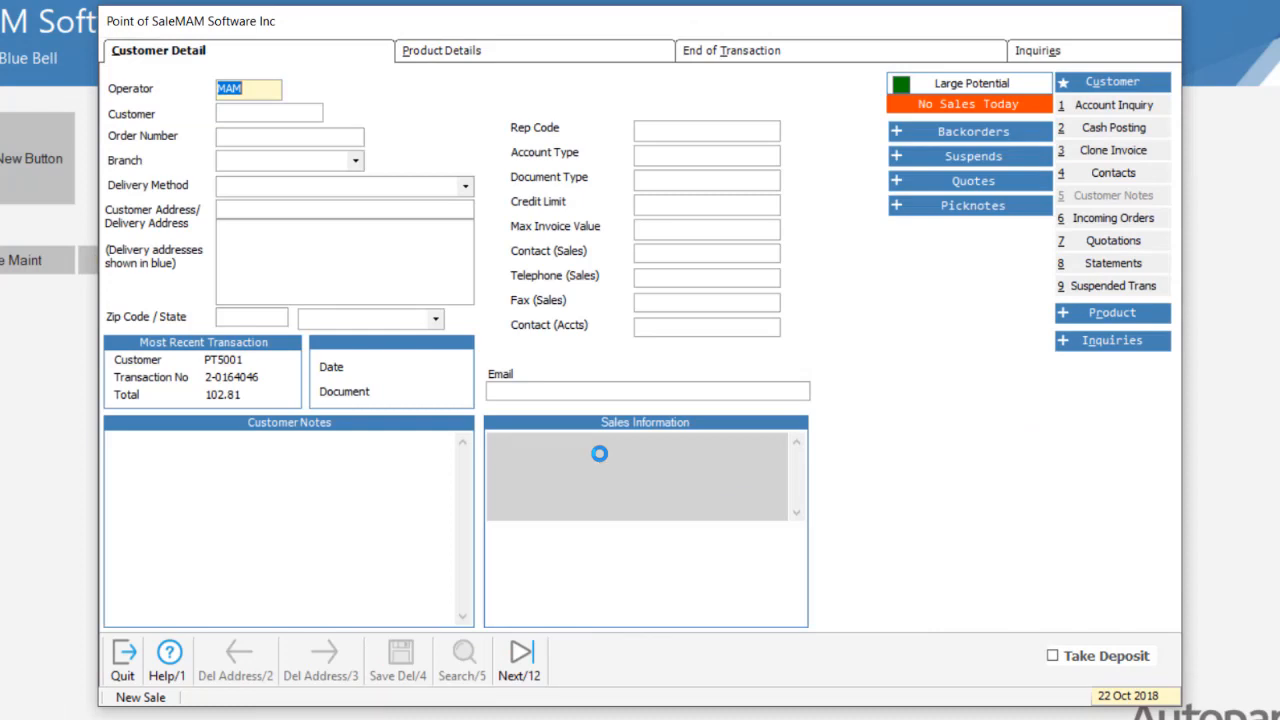
Close the point of sale and open a new credit note request
left_click(123, 660)
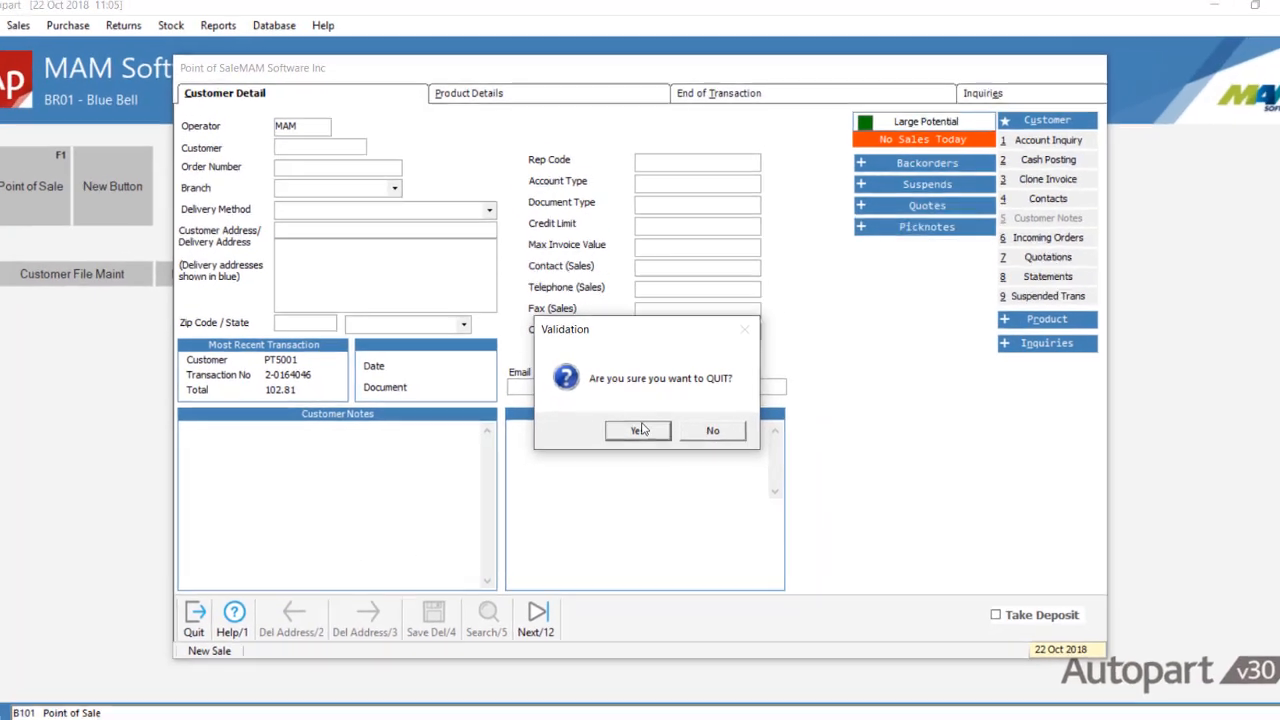
left_click(637, 441)
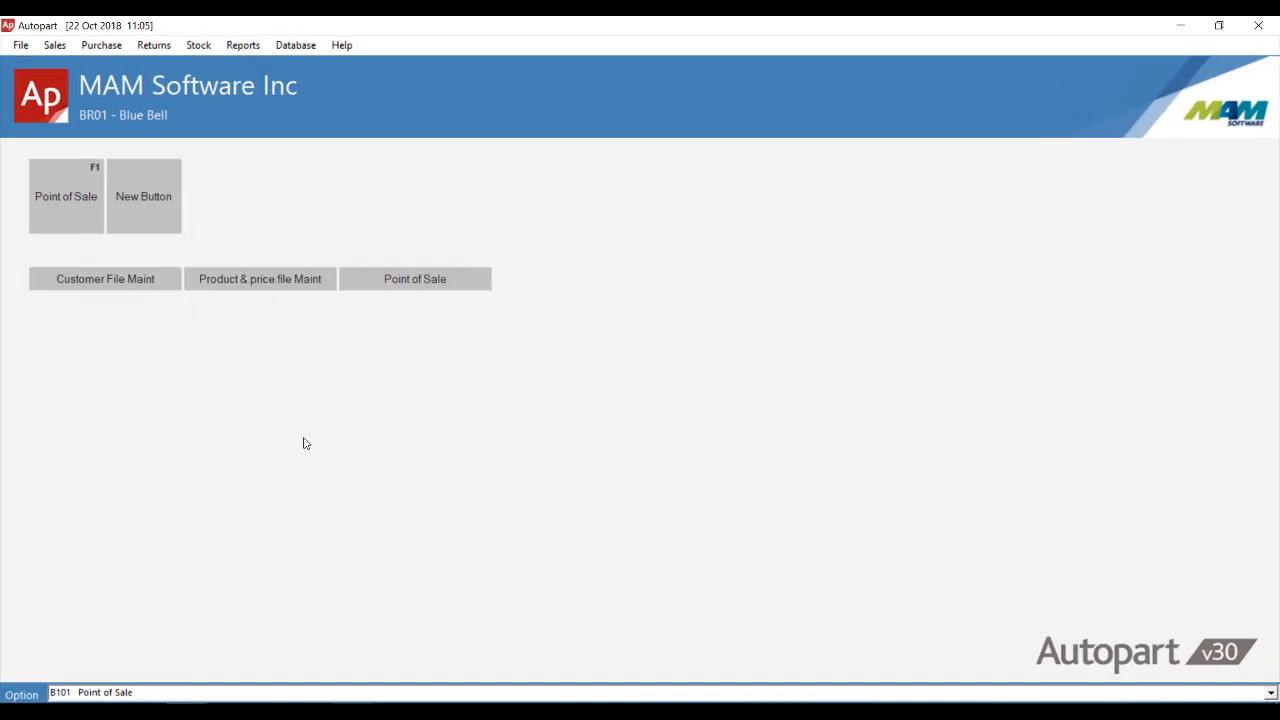
left_click(48, 45)
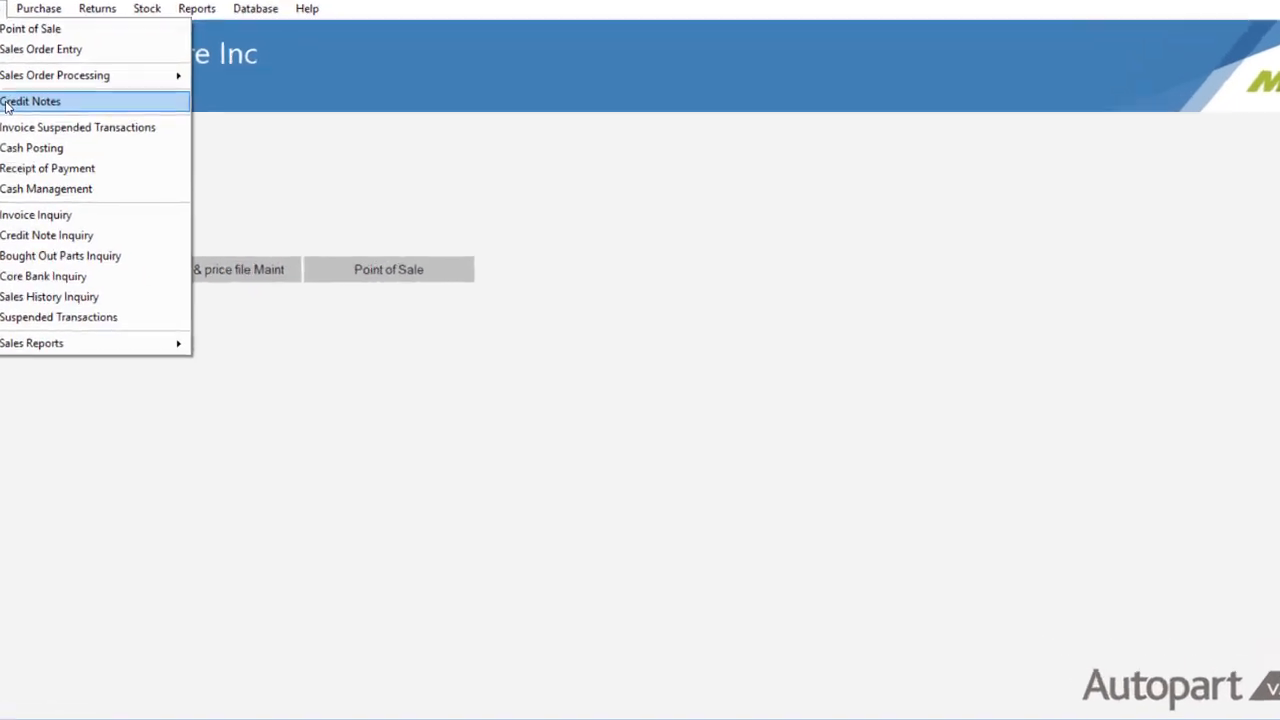
left_click(65, 126)
key("Return")
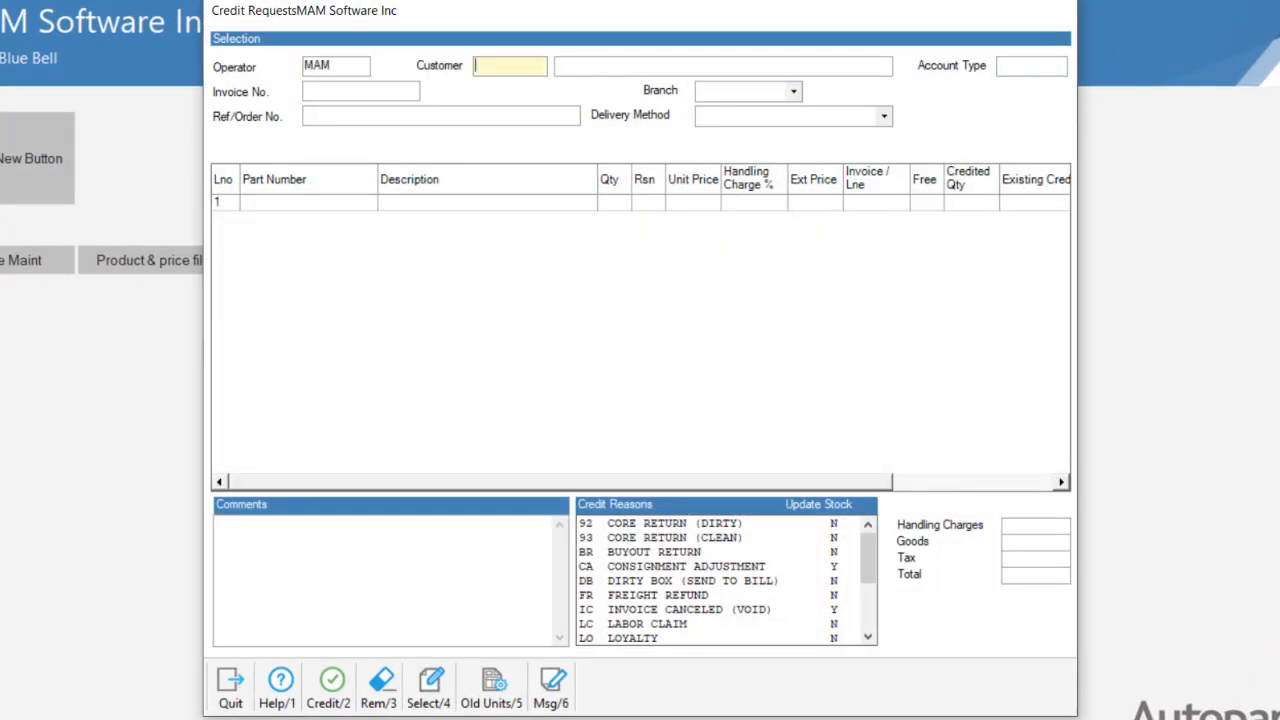
type("10")
key("Return")
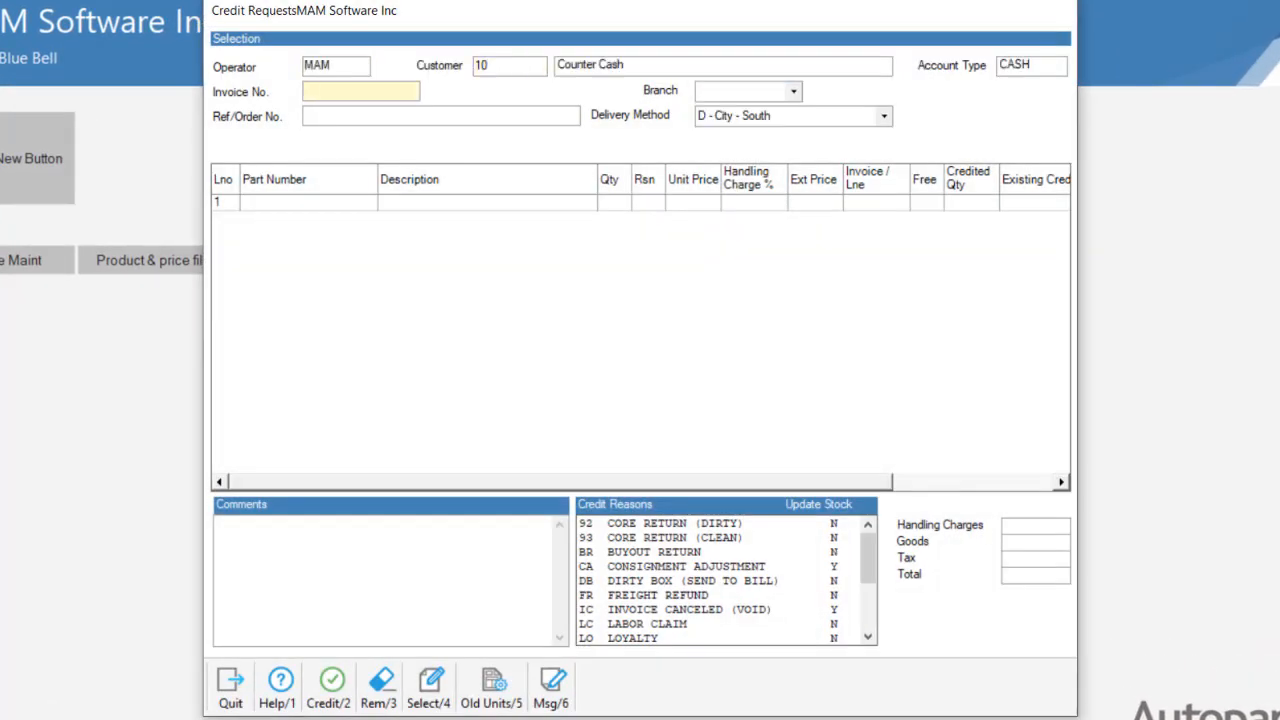
key("shift+Tab")
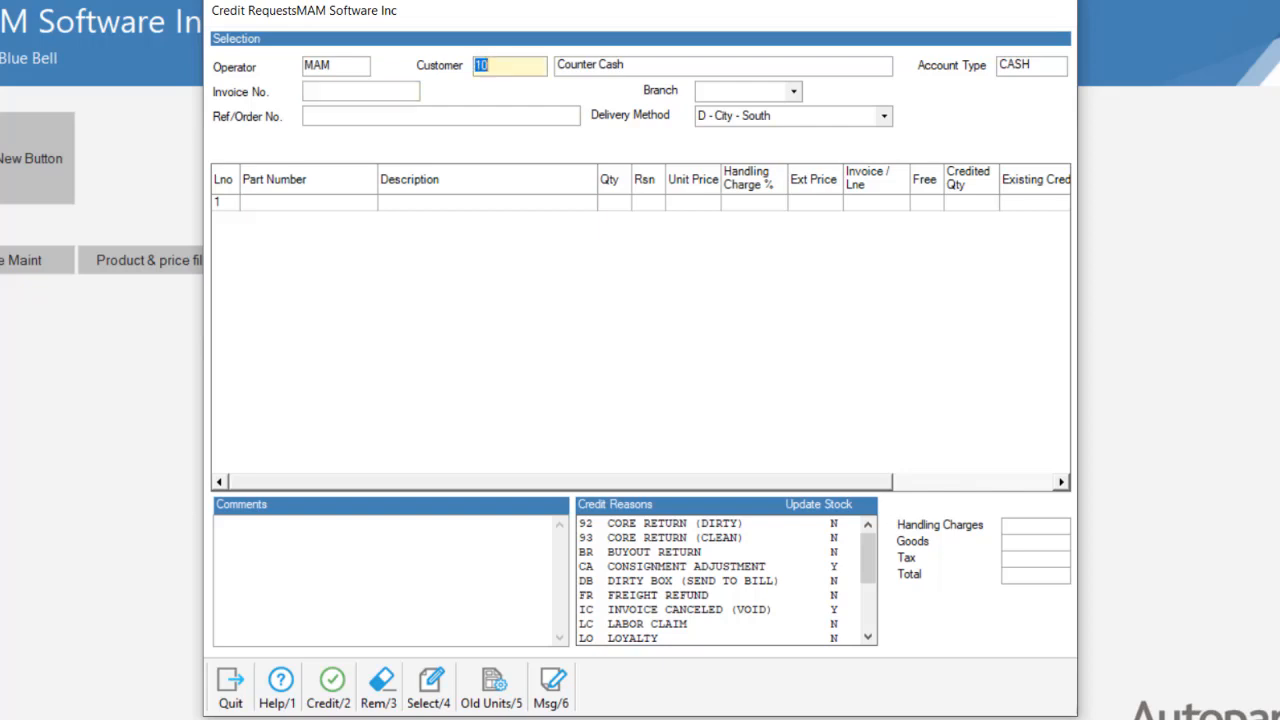
key("Delete")
Find the tracked customer by email address in Parts Tracking and load the matched account into the credit request
key("Return")
key("shift+Tab")
key("Return")
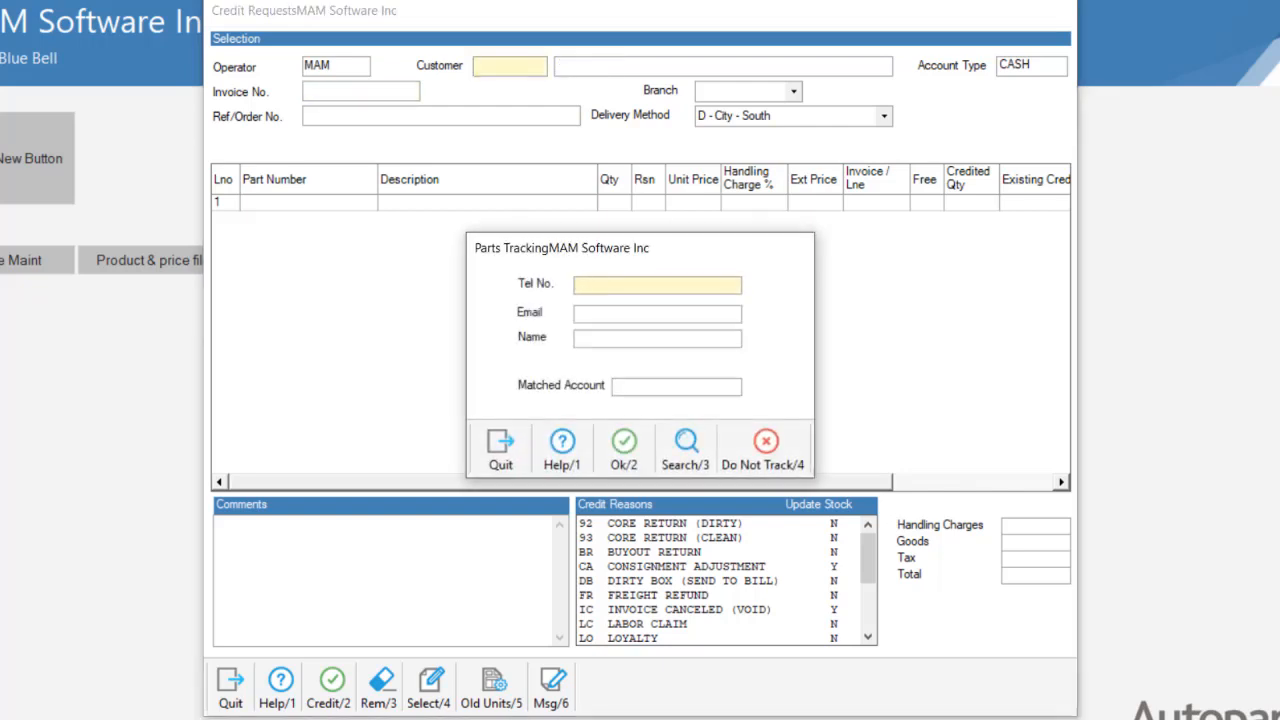
key("Return")
type("em")
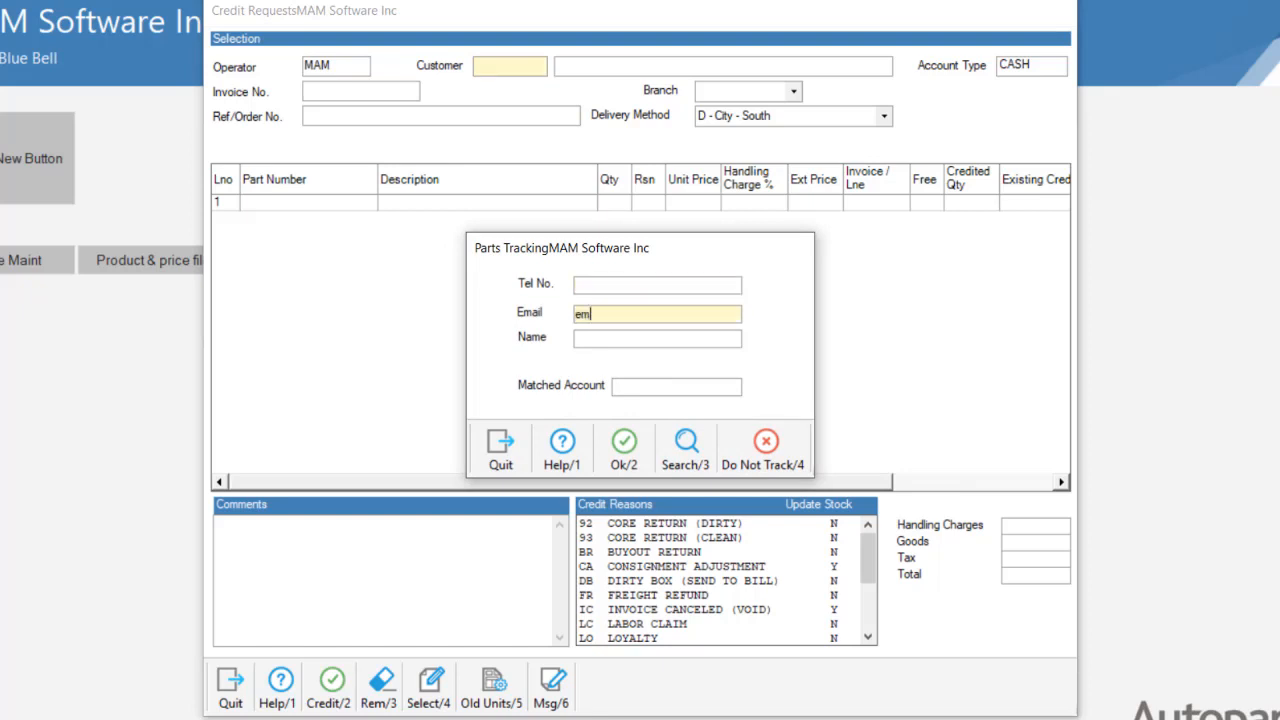
type("ail123@email.com")
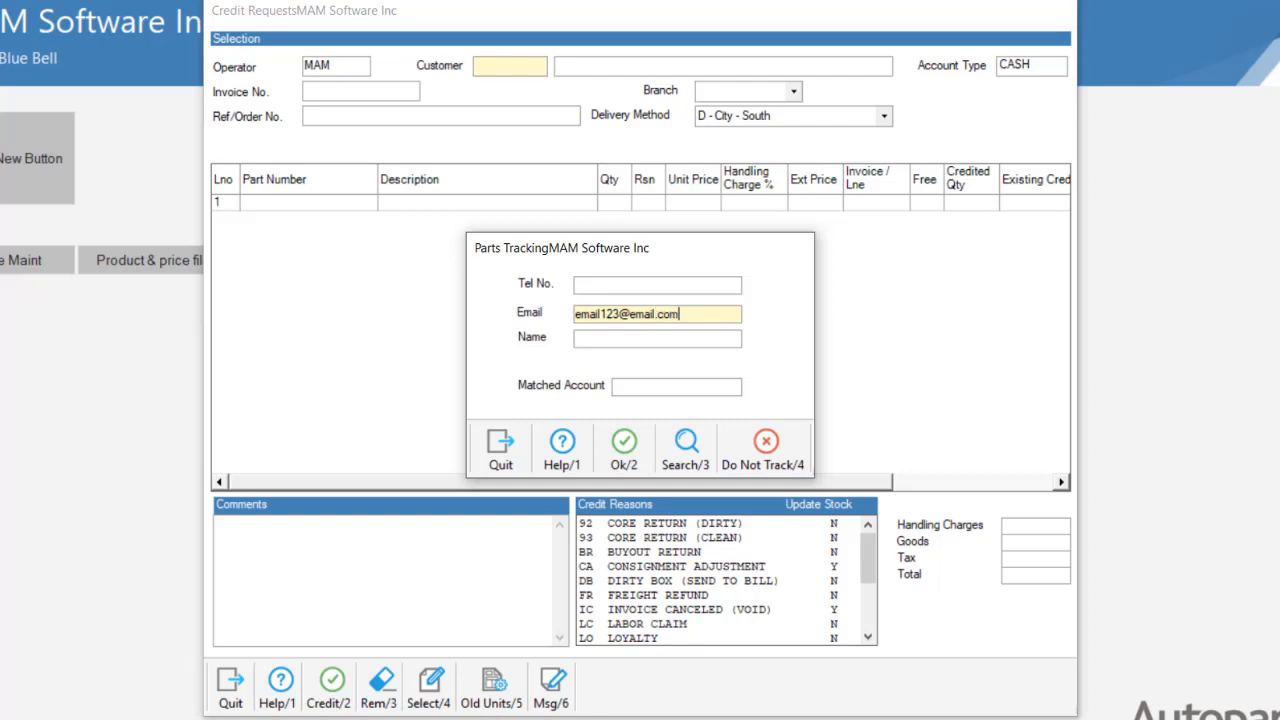
key("Return")
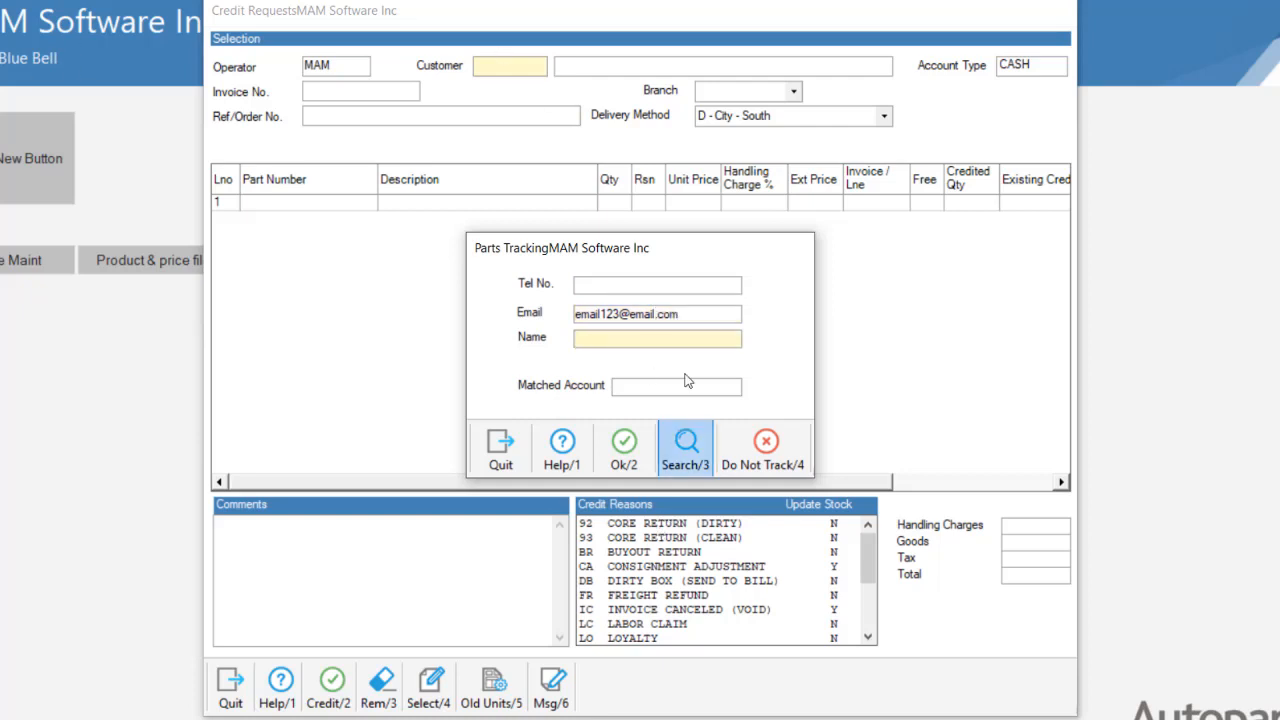
left_click(697, 460)
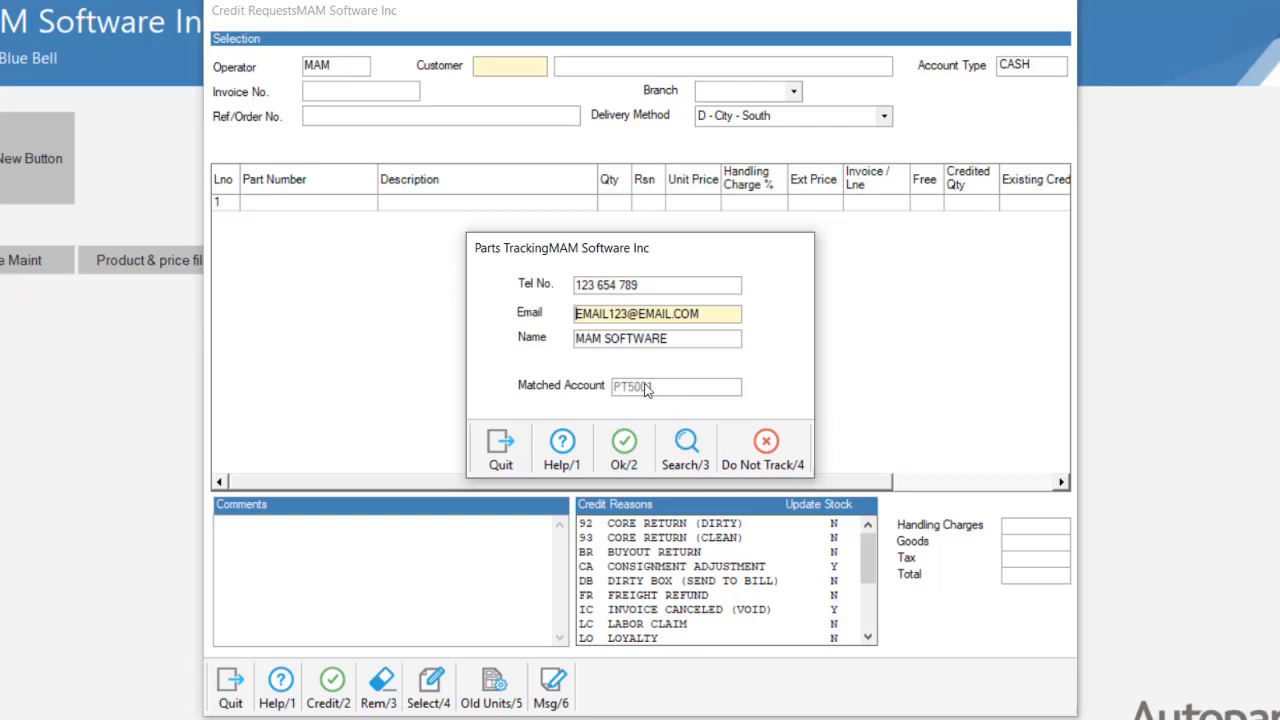
left_click(624, 461)
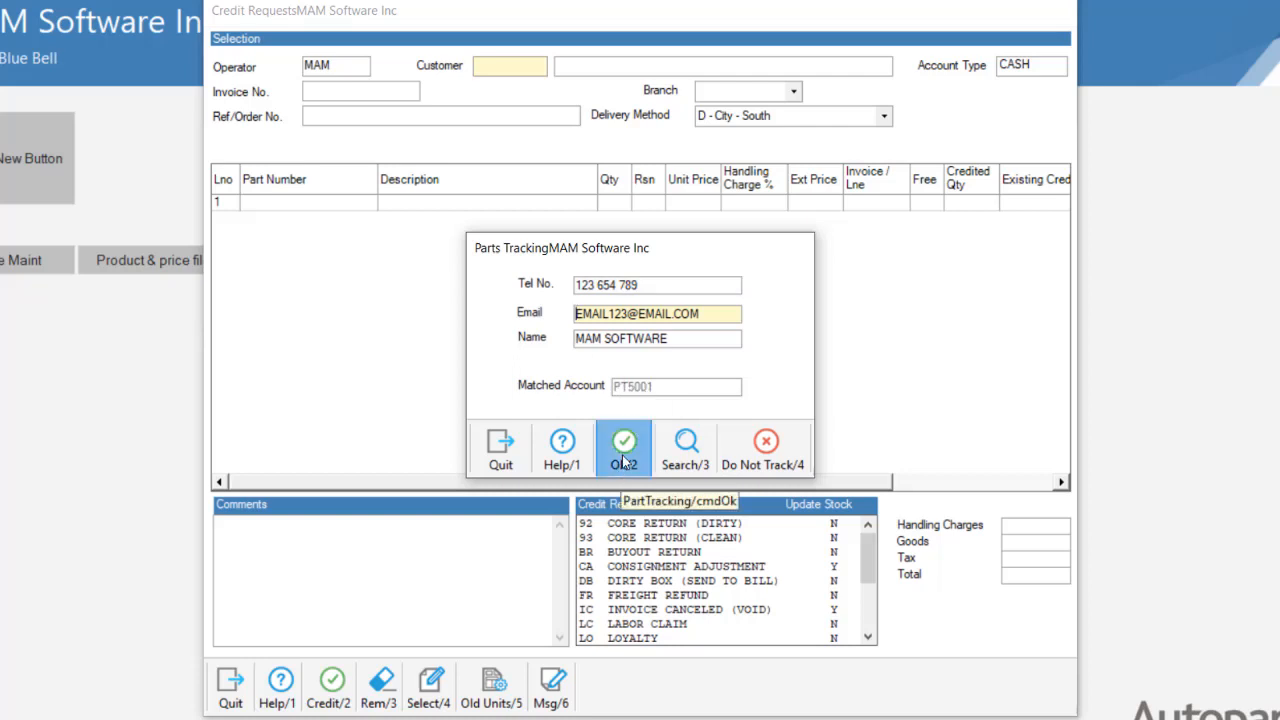
Look up part EXI24C on the credit request and load its battery and core charge lines from the past invoice
left_click(291, 204)
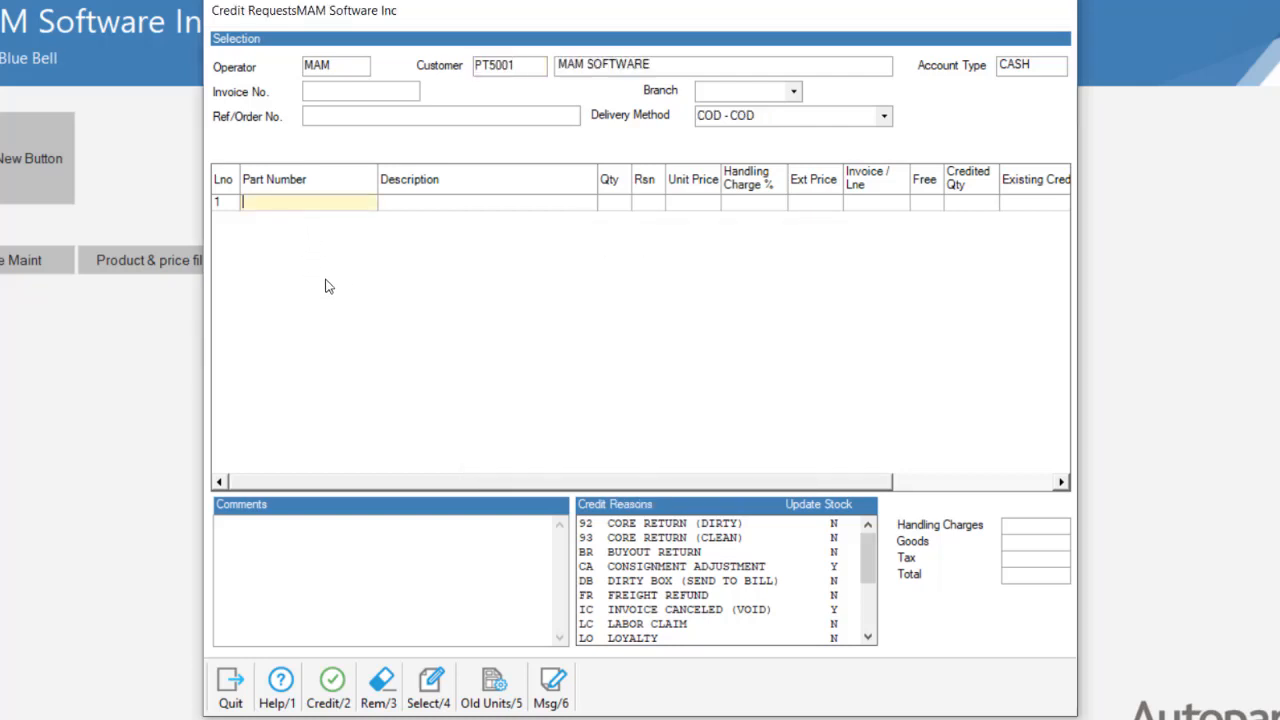
type("exi24c")
key("Return")
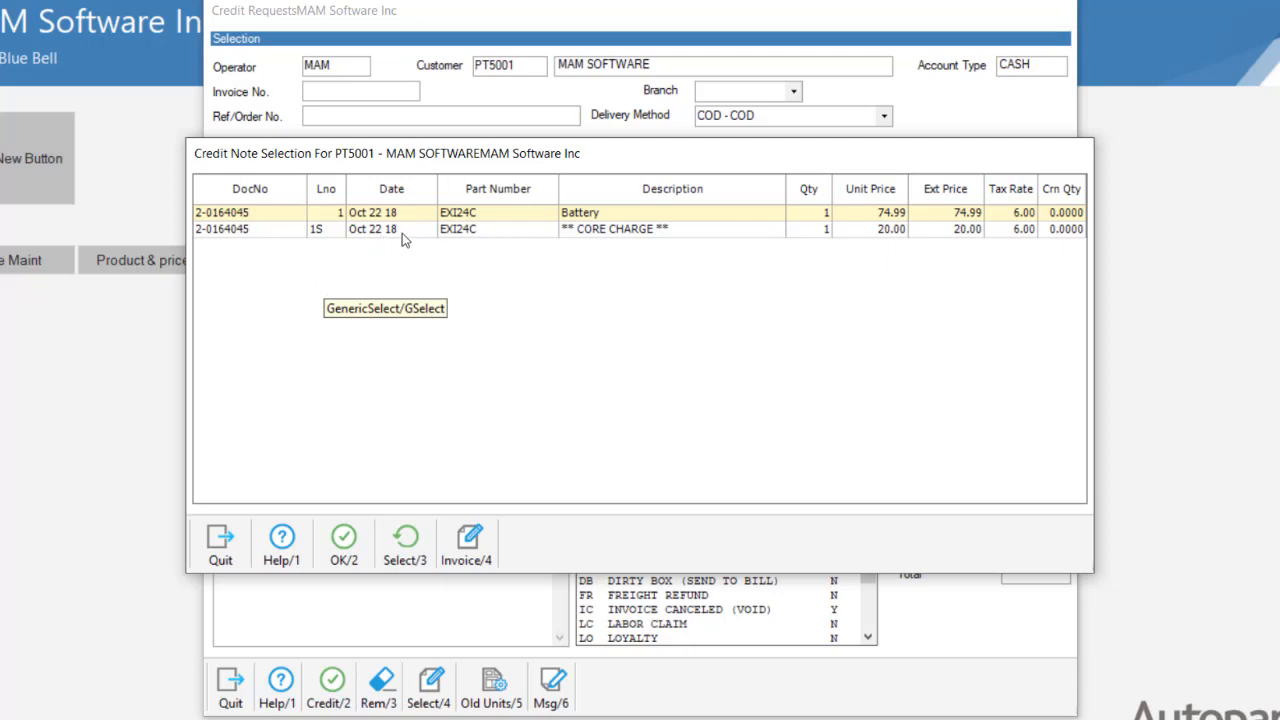
left_click(369, 212)
left_click(370, 230)
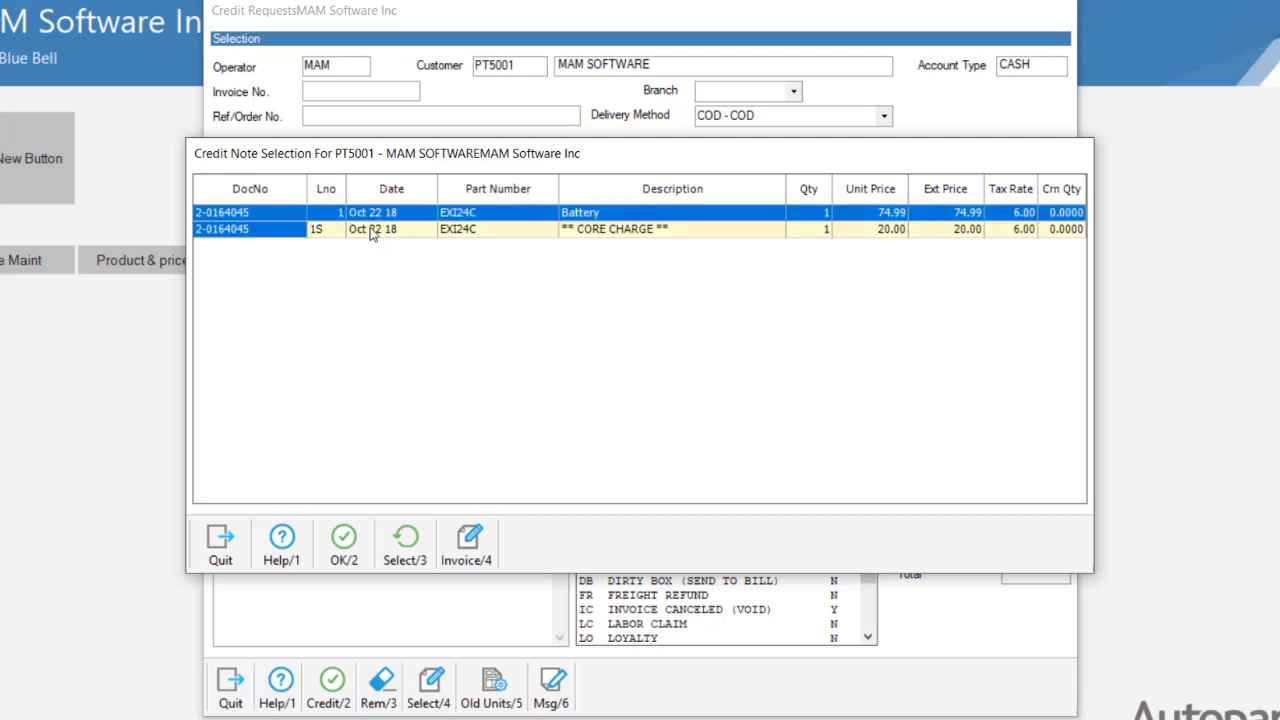
left_click(350, 540)
left_click(655, 440)
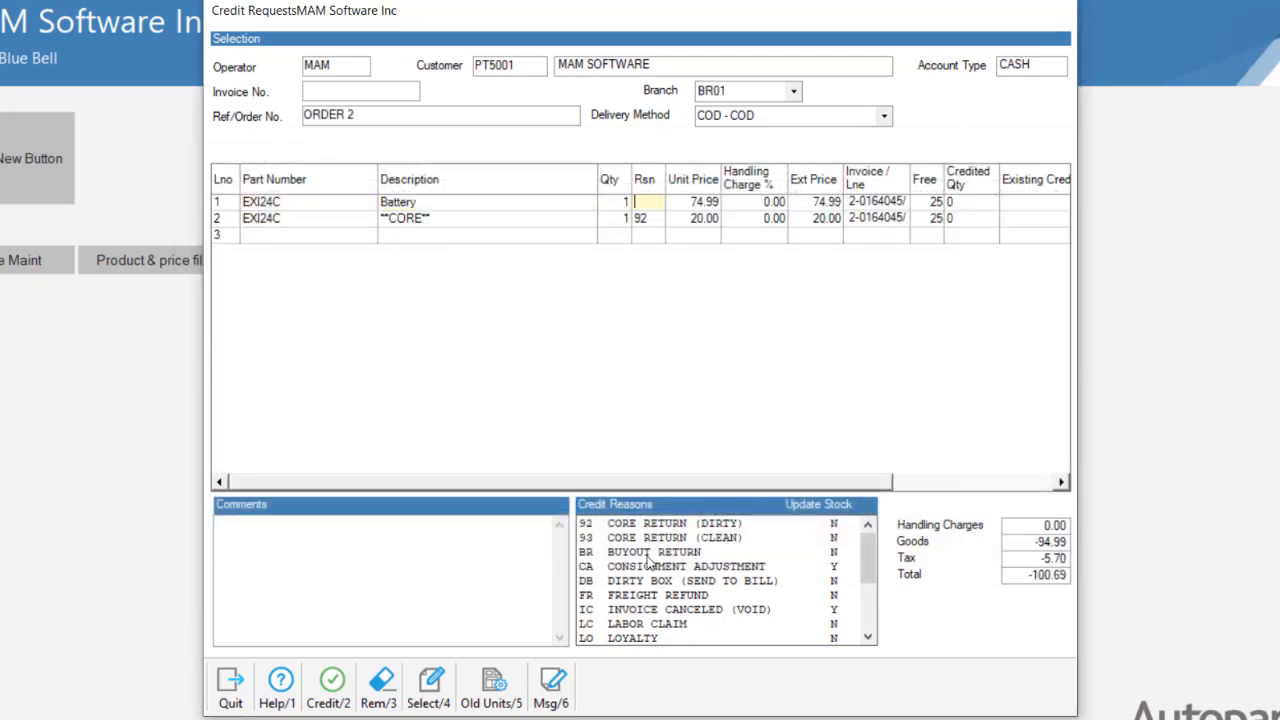
Set the battery line's credit reason to N - New Return and submit the credit
scroll(662, 636, "down", 1)
left_click(651, 609)
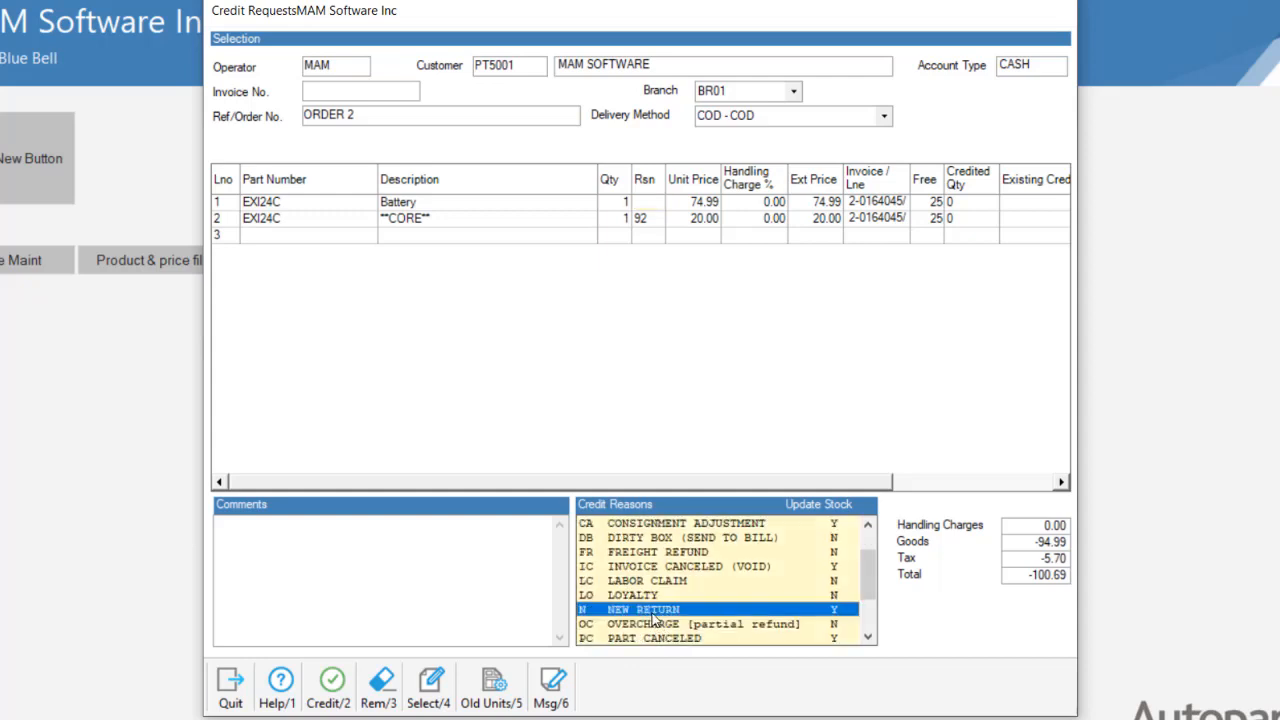
left_click(328, 684)
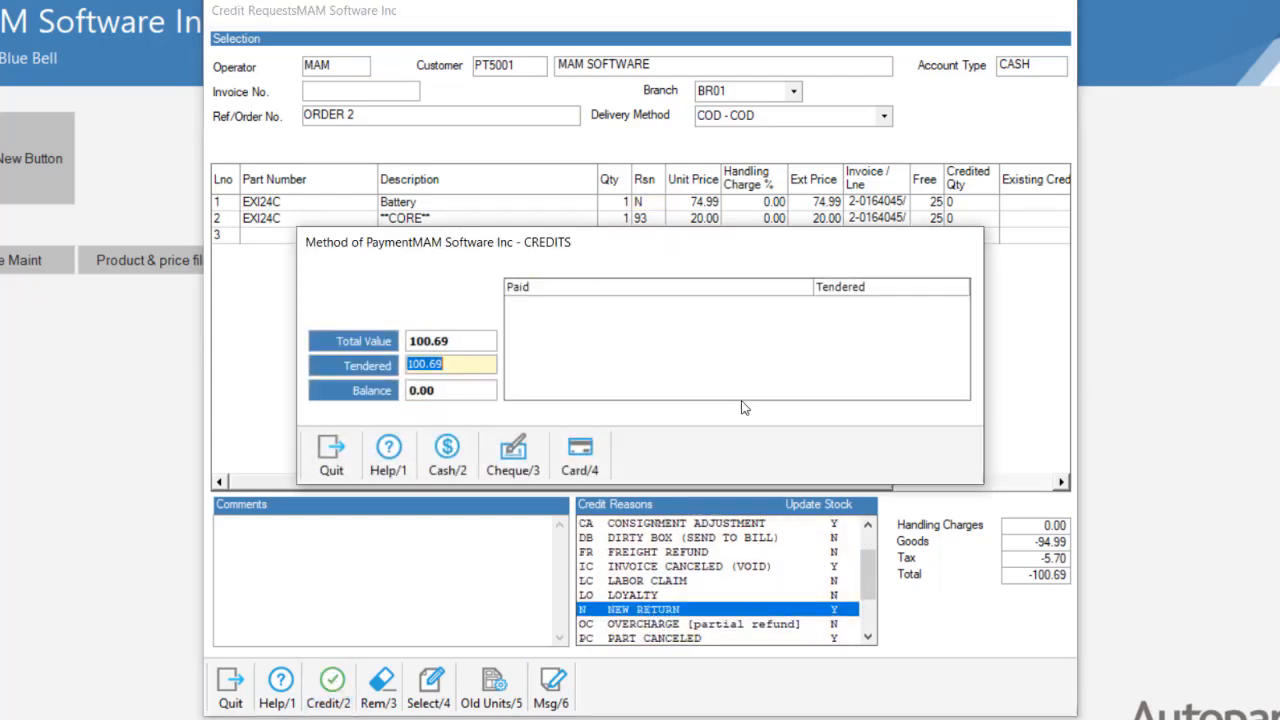
Refund the full credit value in cash and close the credit request
left_click(447, 455)
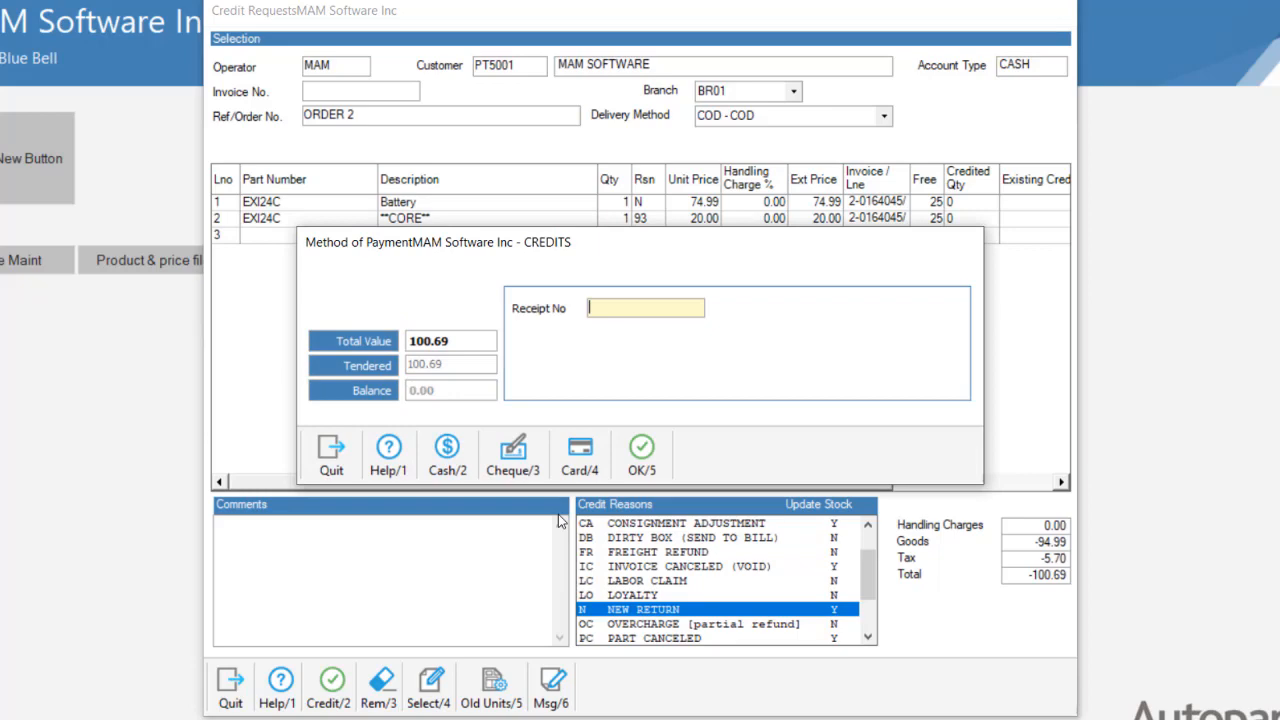
left_click(638, 452)
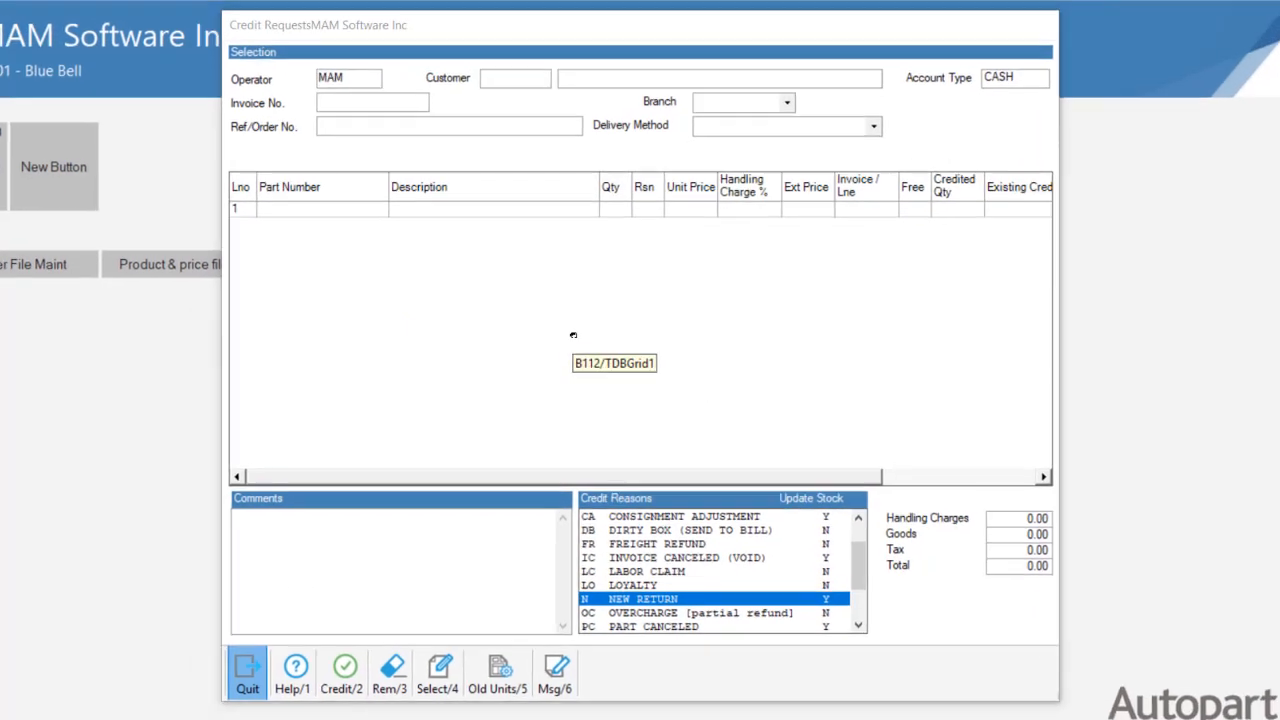
key("Escape")
key("Return")
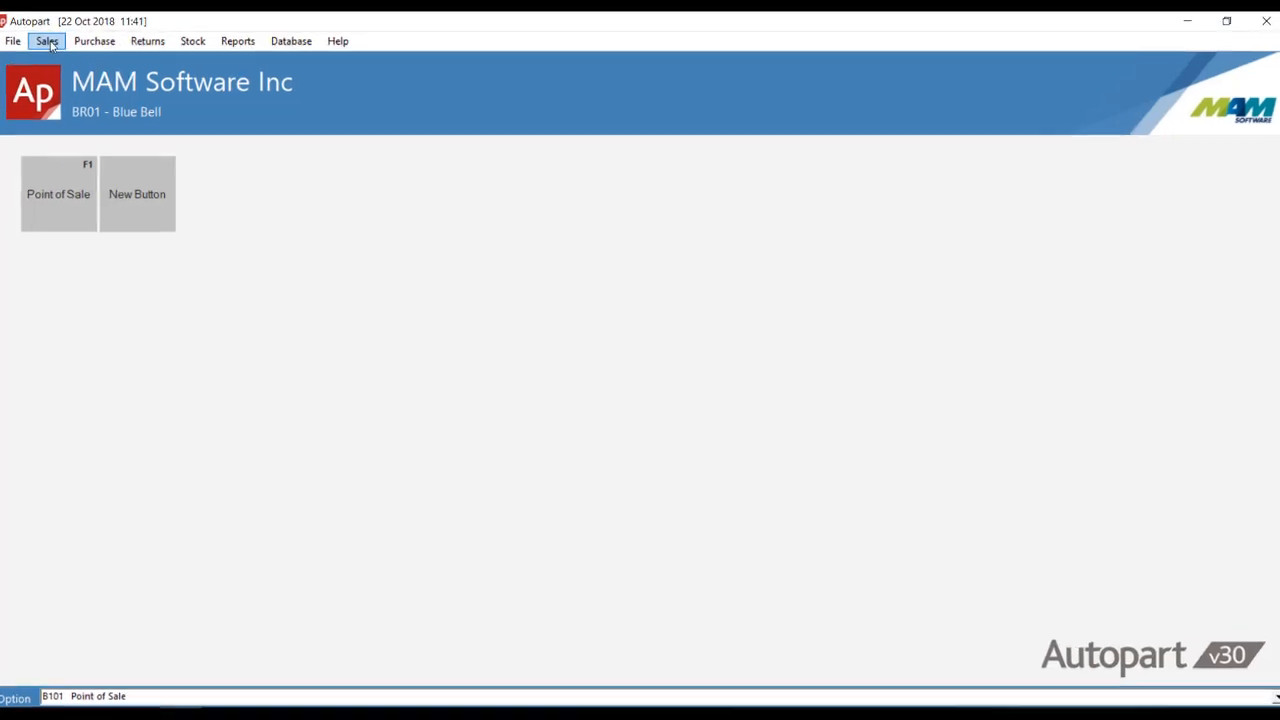
Start a point of sale transaction for operator MAM and the Counter Cash customer, with Take Deposit ticked
left_click(47, 41)
left_click(80, 64)
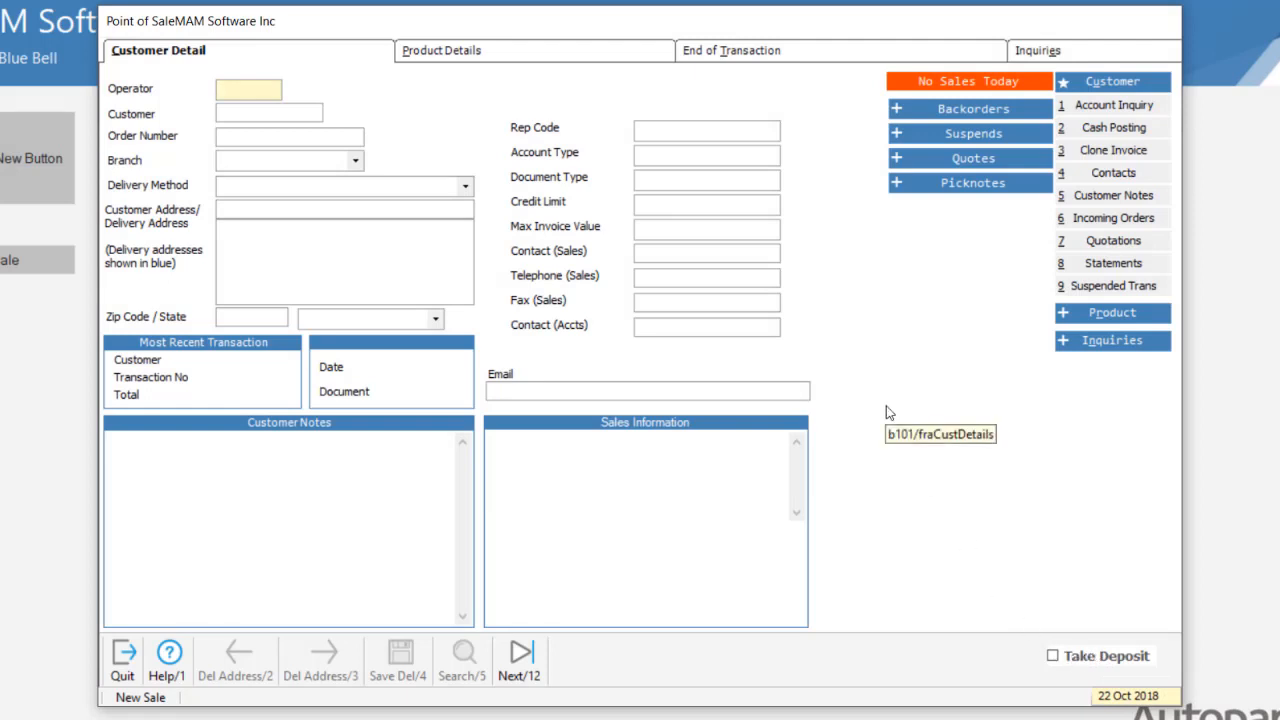
type("MAM")
key("Return")
type("10")
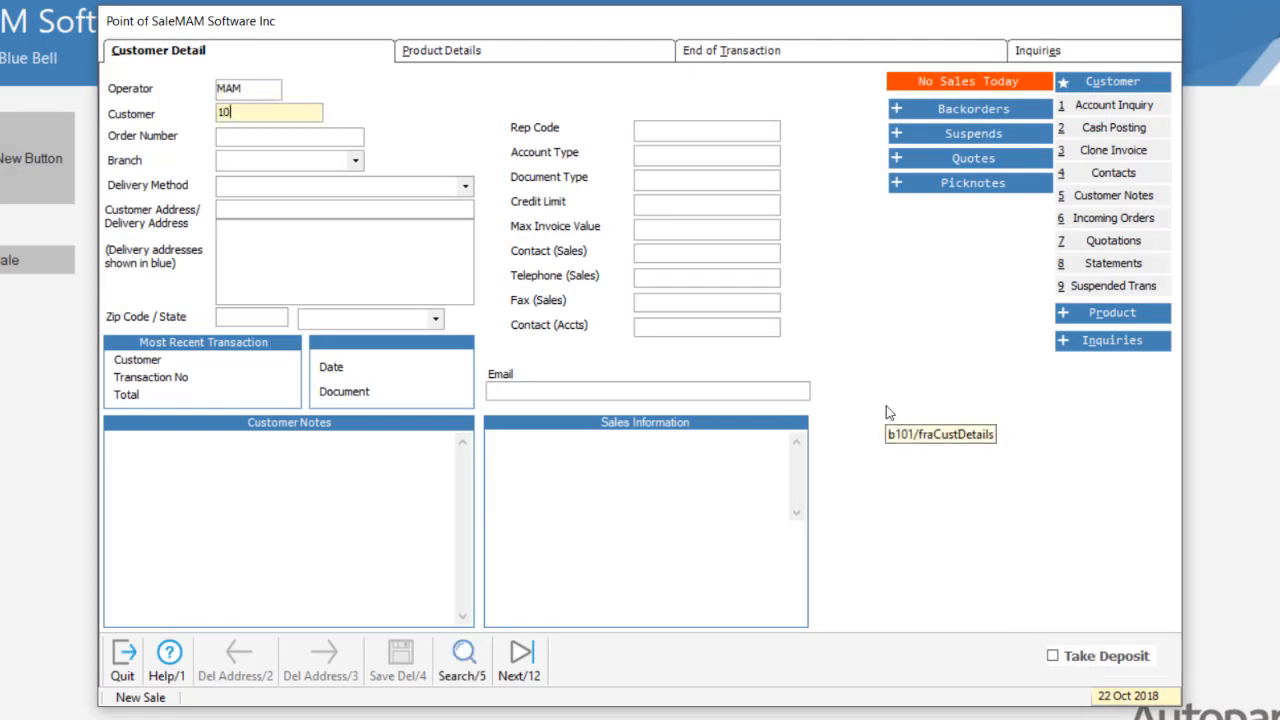
key("Return")
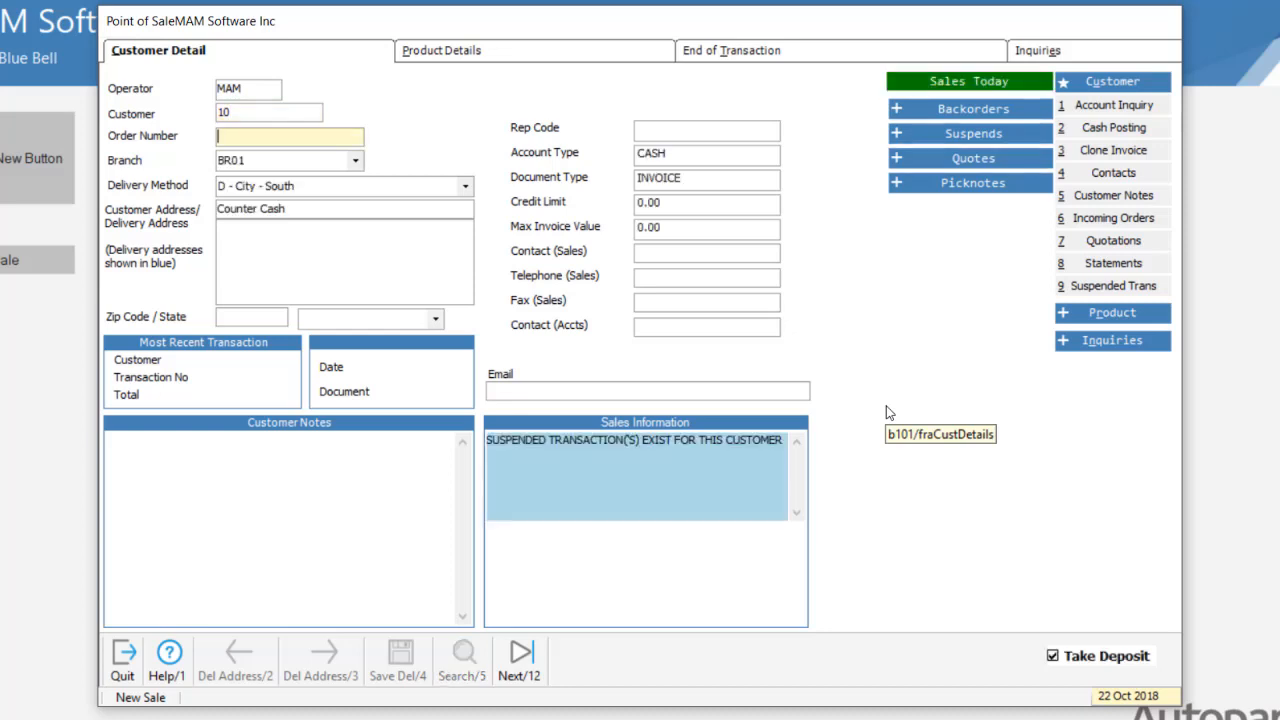
left_click(1093, 656)
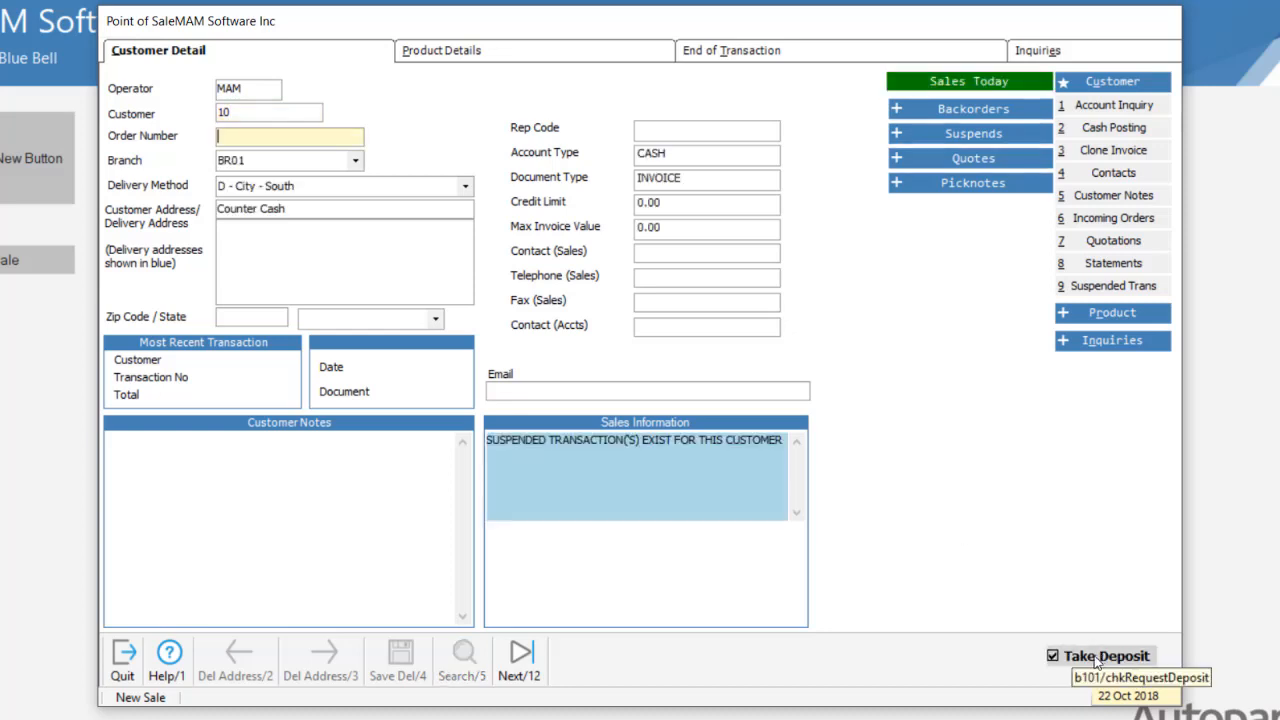
Add part WIX51515 as the first product line of the sale
left_click(545, 57)
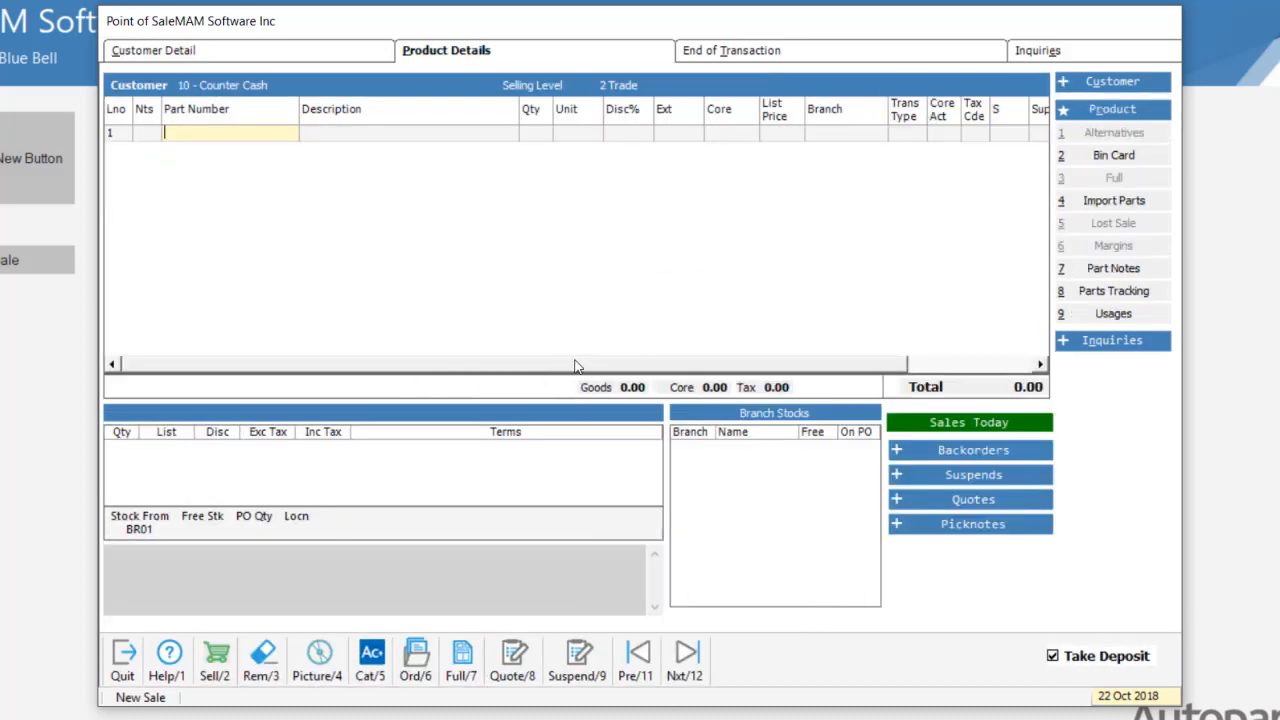
type("wix51515")
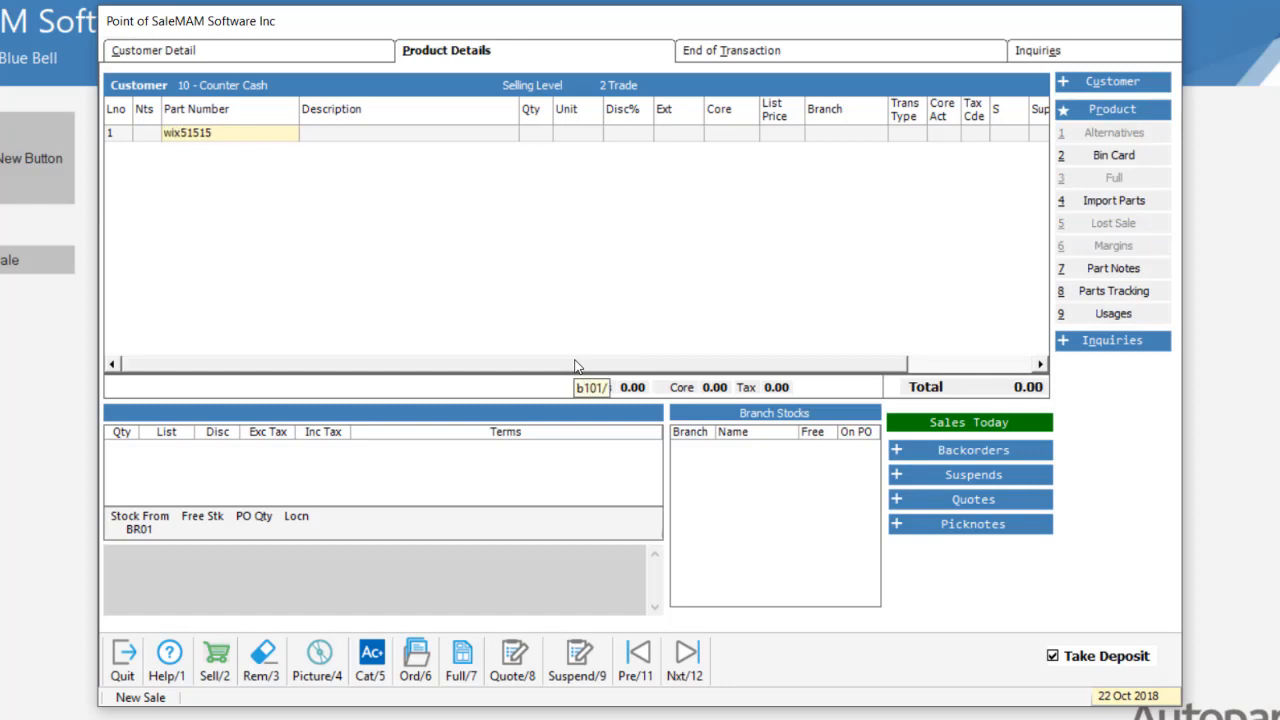
key("Return")
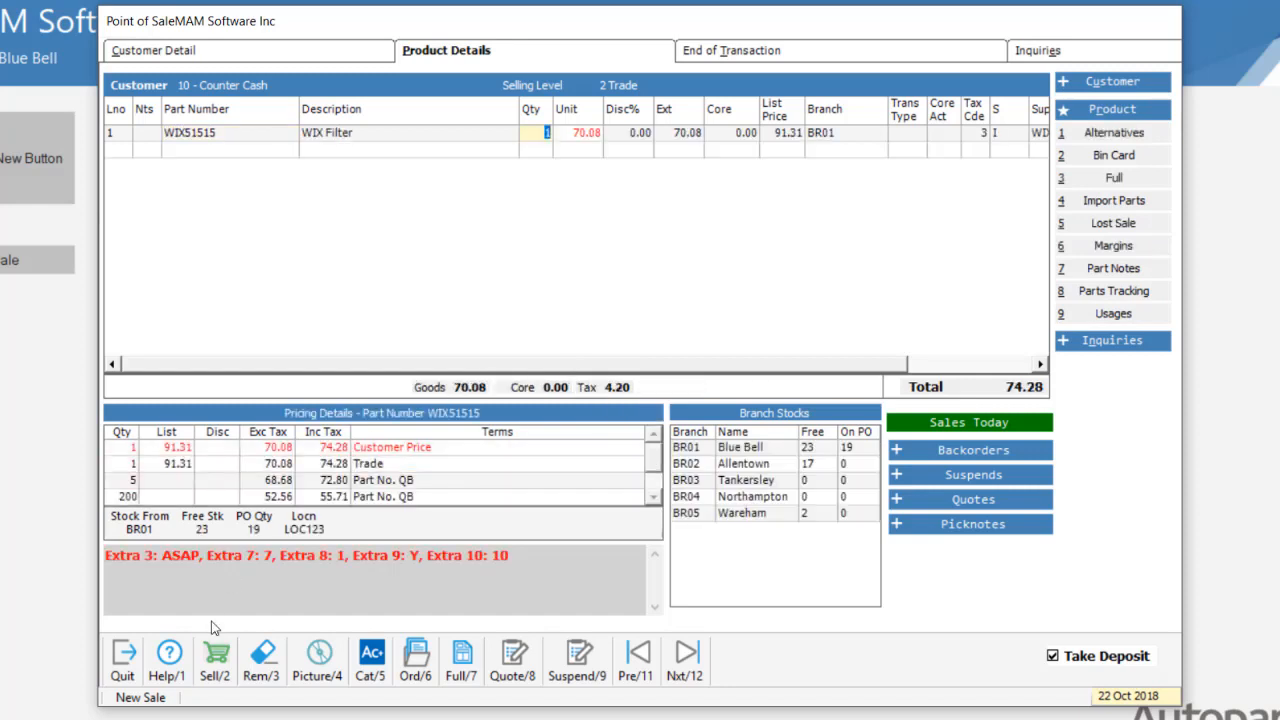
Suspend the sale to bring up the deposit window, leave it without payment, and suspend again with Take Deposit turned off
left_click(583, 675)
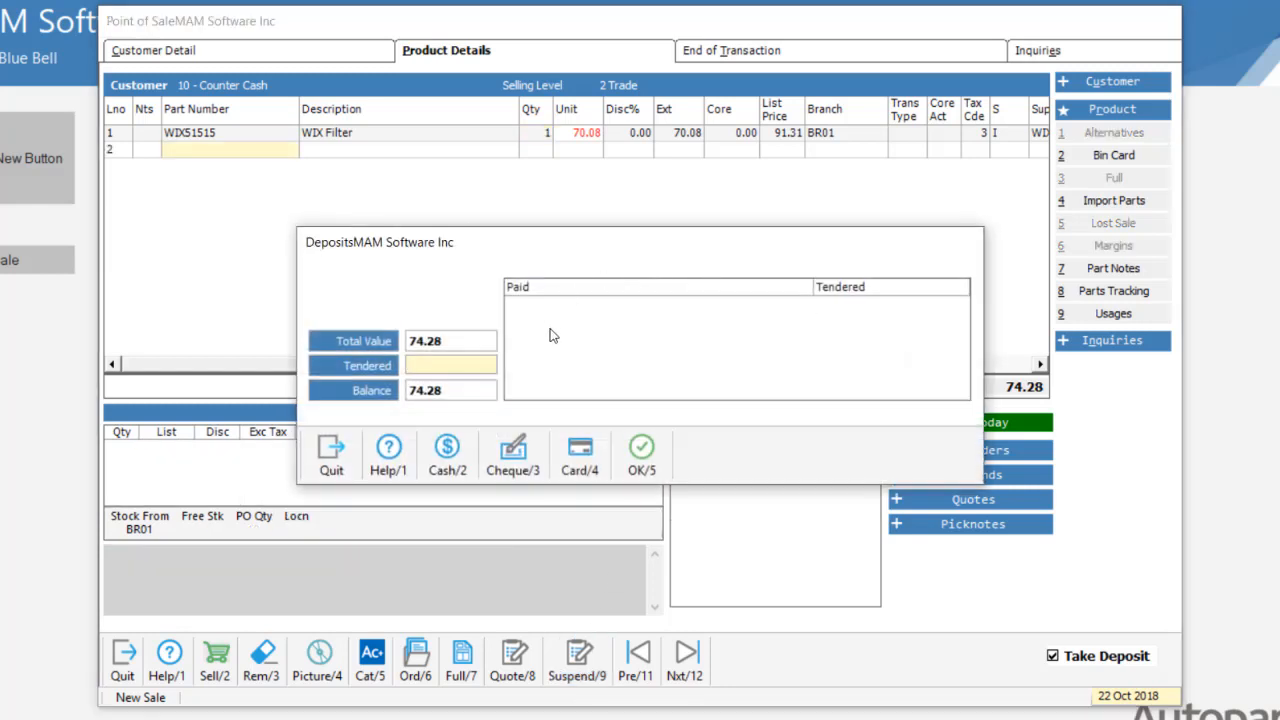
left_click(330, 458)
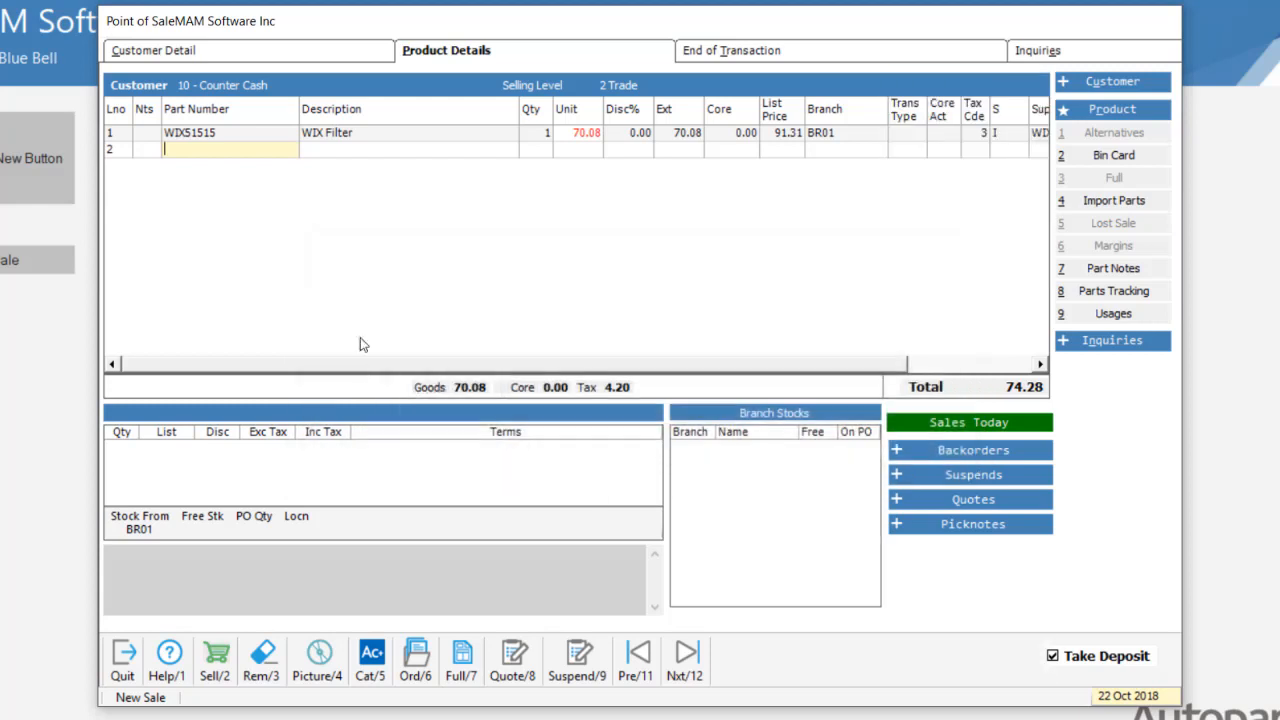
left_click(1080, 661)
left_click(575, 660)
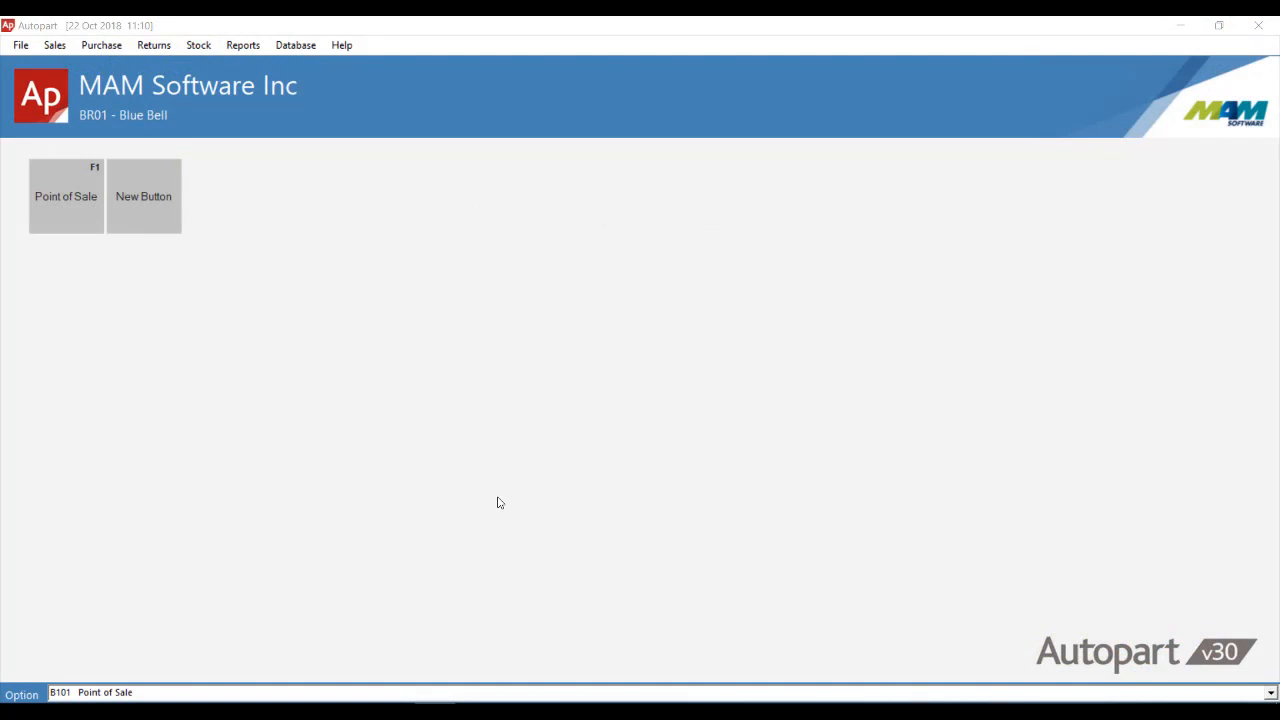
Start a new point of sale transaction for operator MAM and customer DEMO, and go to its product lines
left_click(457, 552)
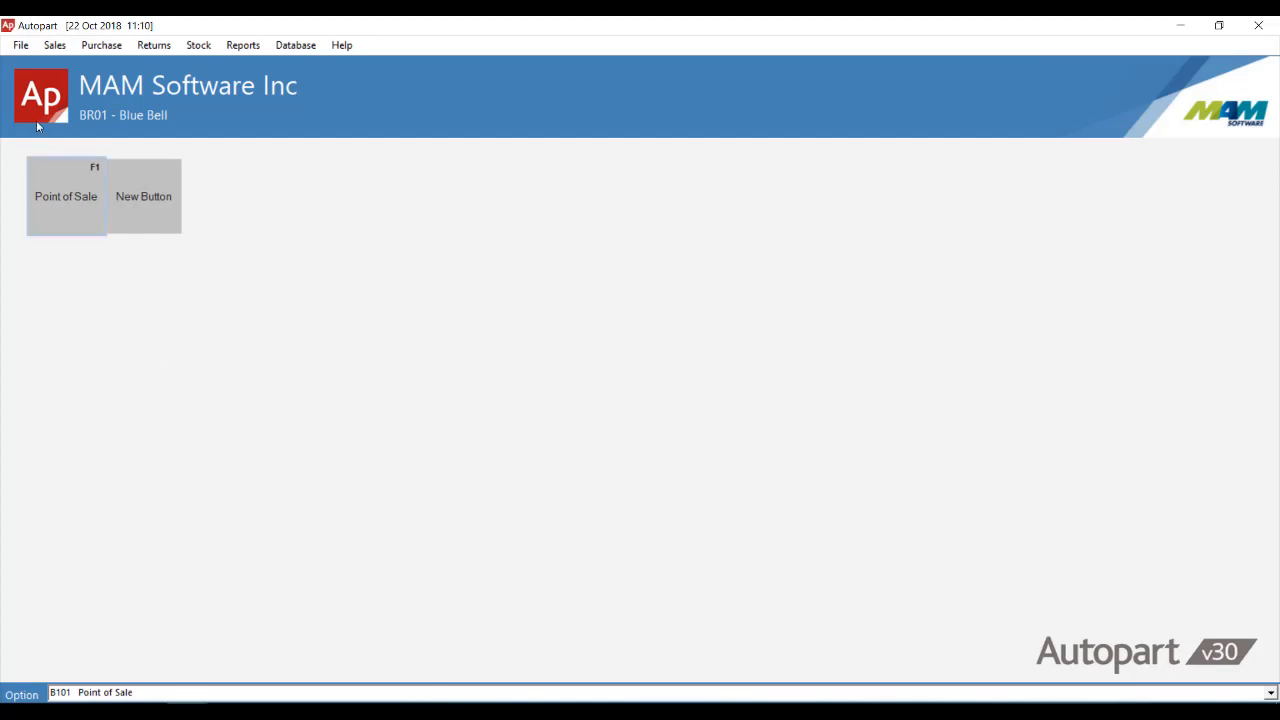
left_click(60, 50)
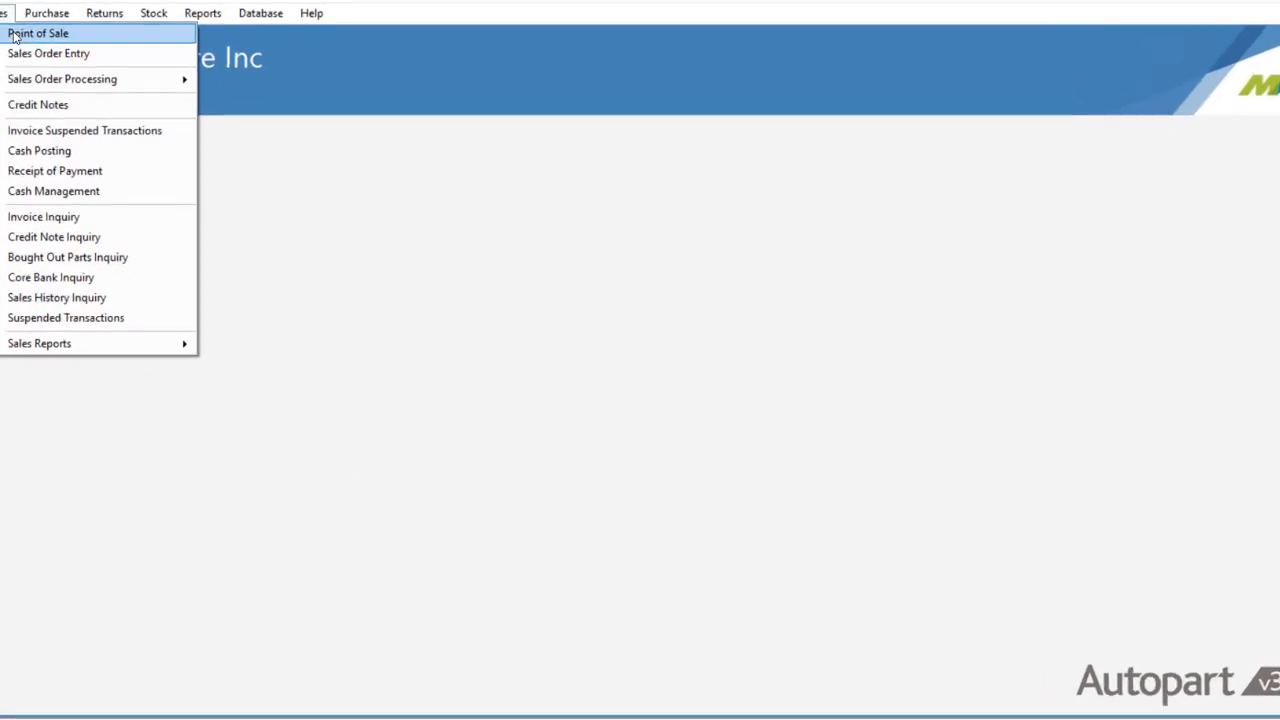
left_click(80, 60)
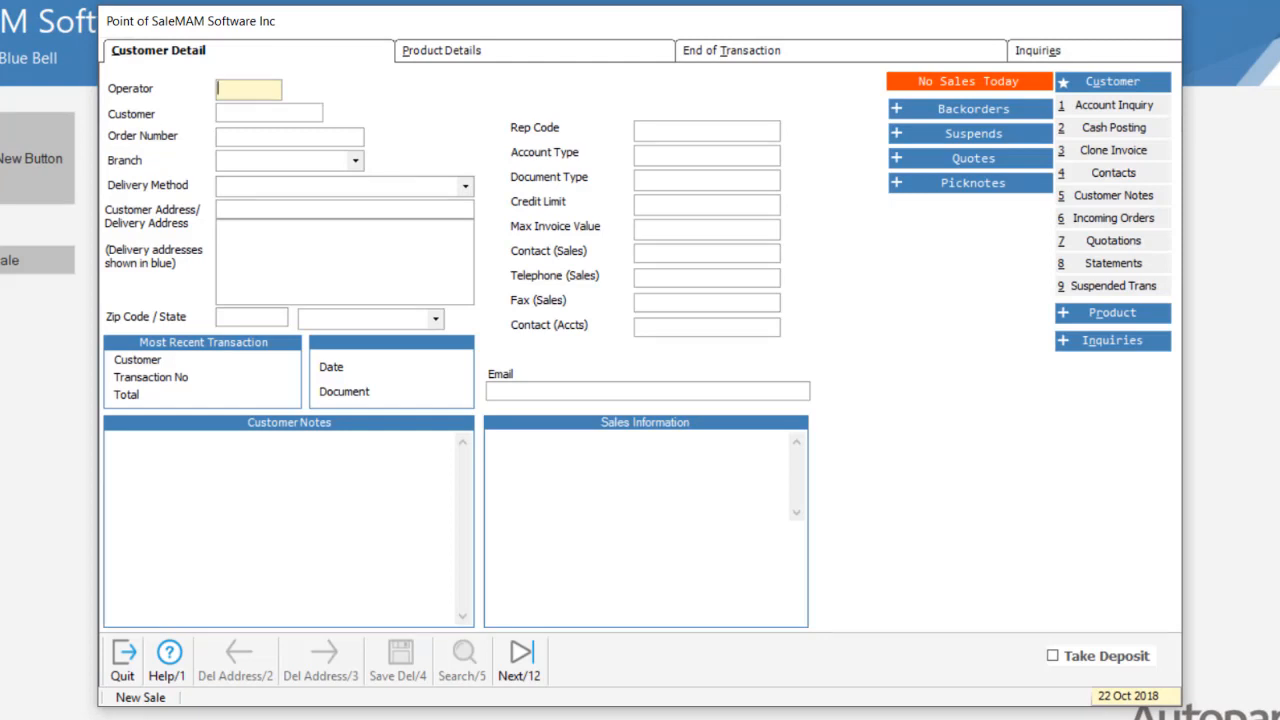
type("mam")
key("Return")
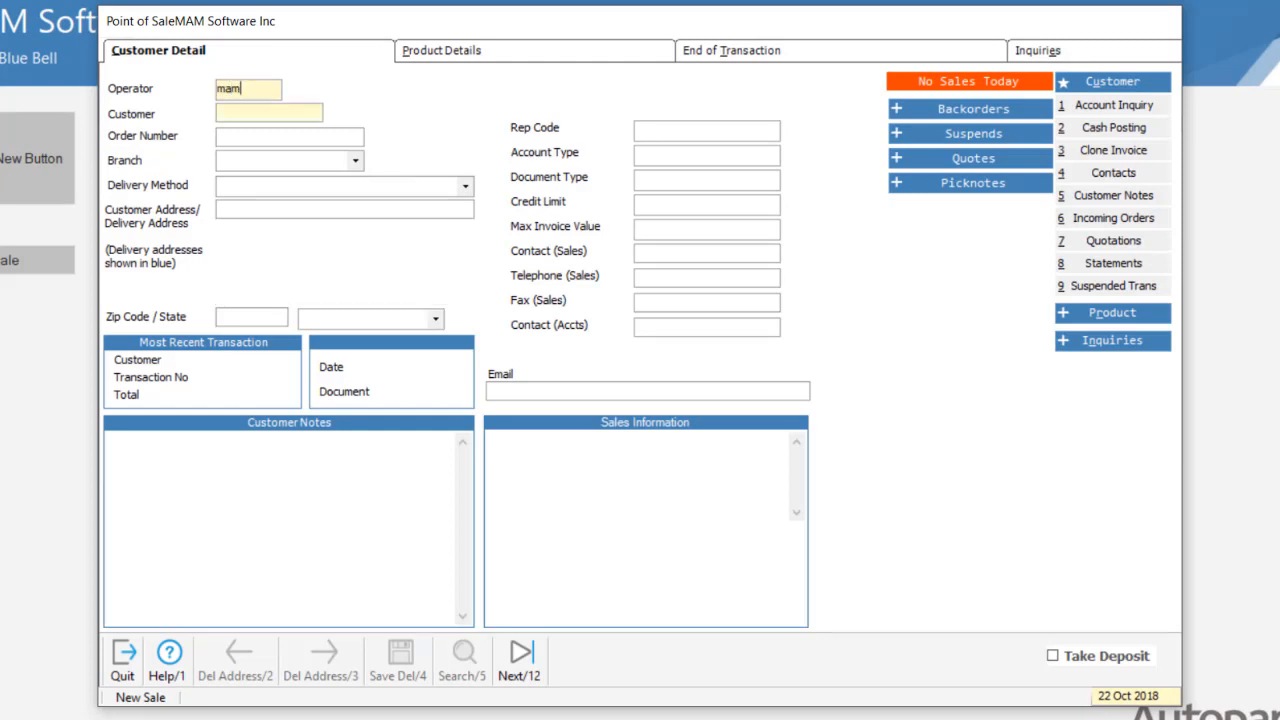
type("dmo")
key("Return")
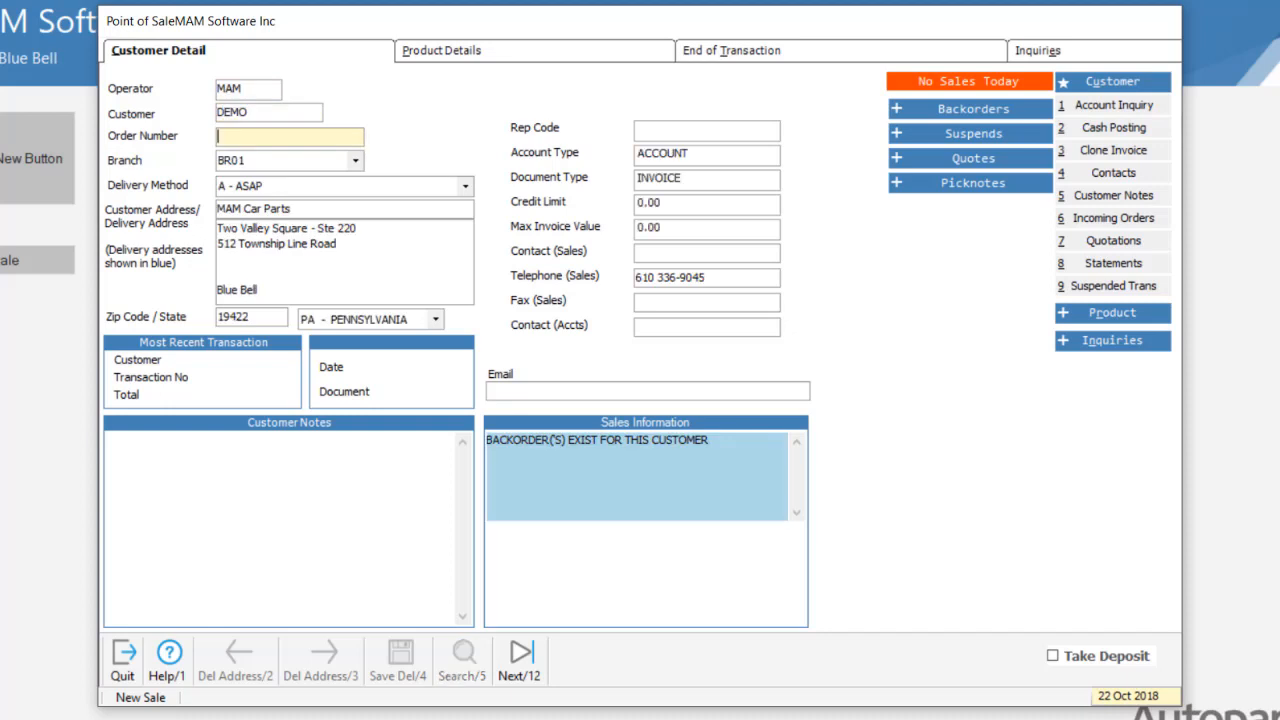
key("Return")
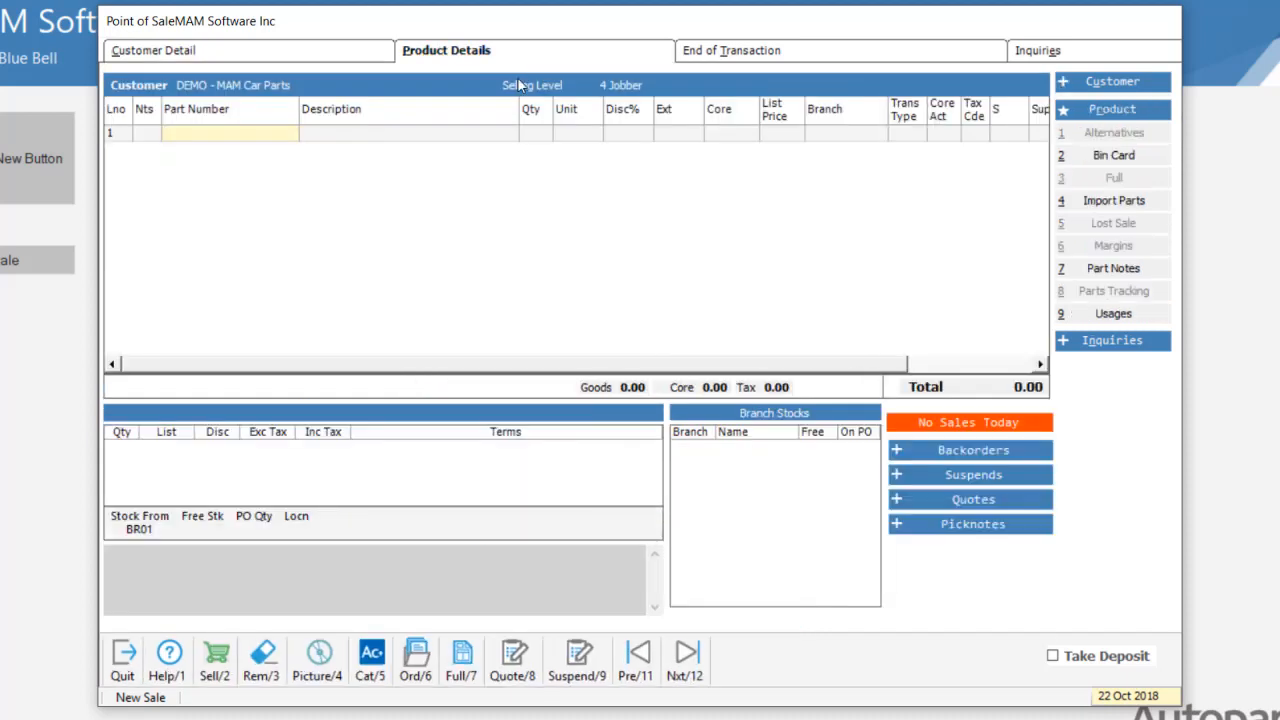
Search for part 101236, include parts not in stock, highlight CAR10-1236 and leave the search without adding a part
type("101236")
key("Return")
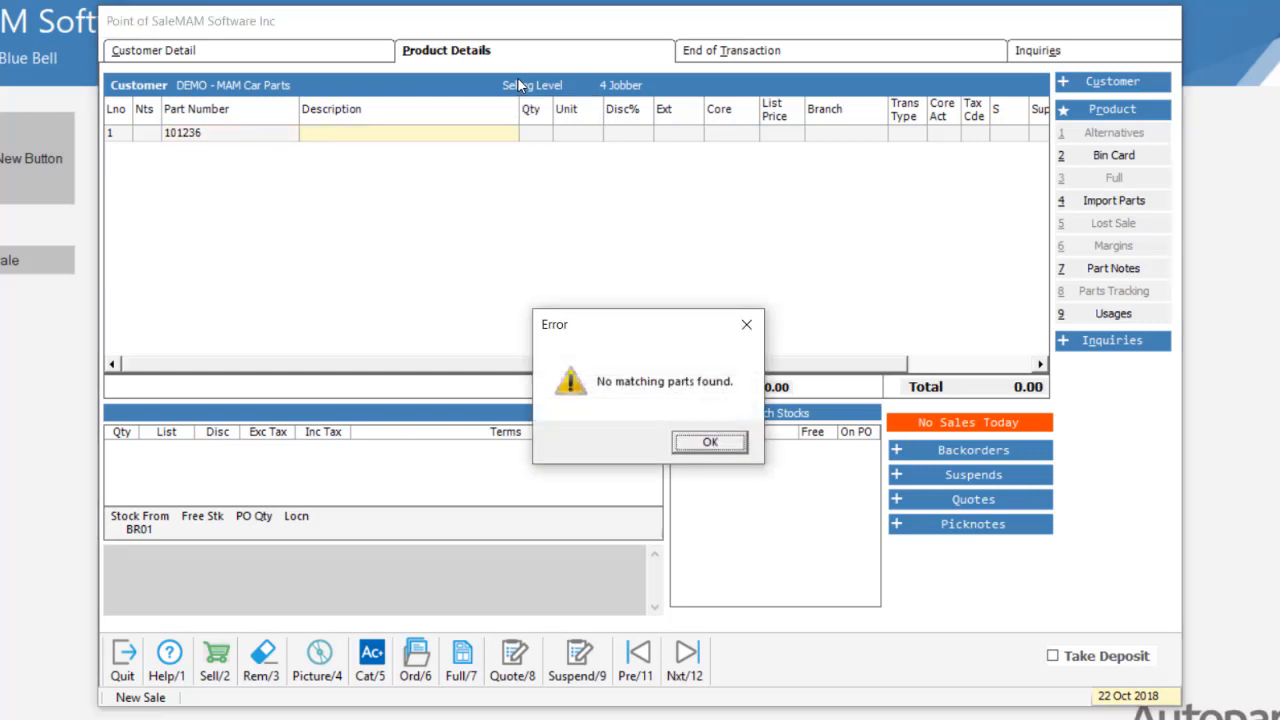
left_click(716, 443)
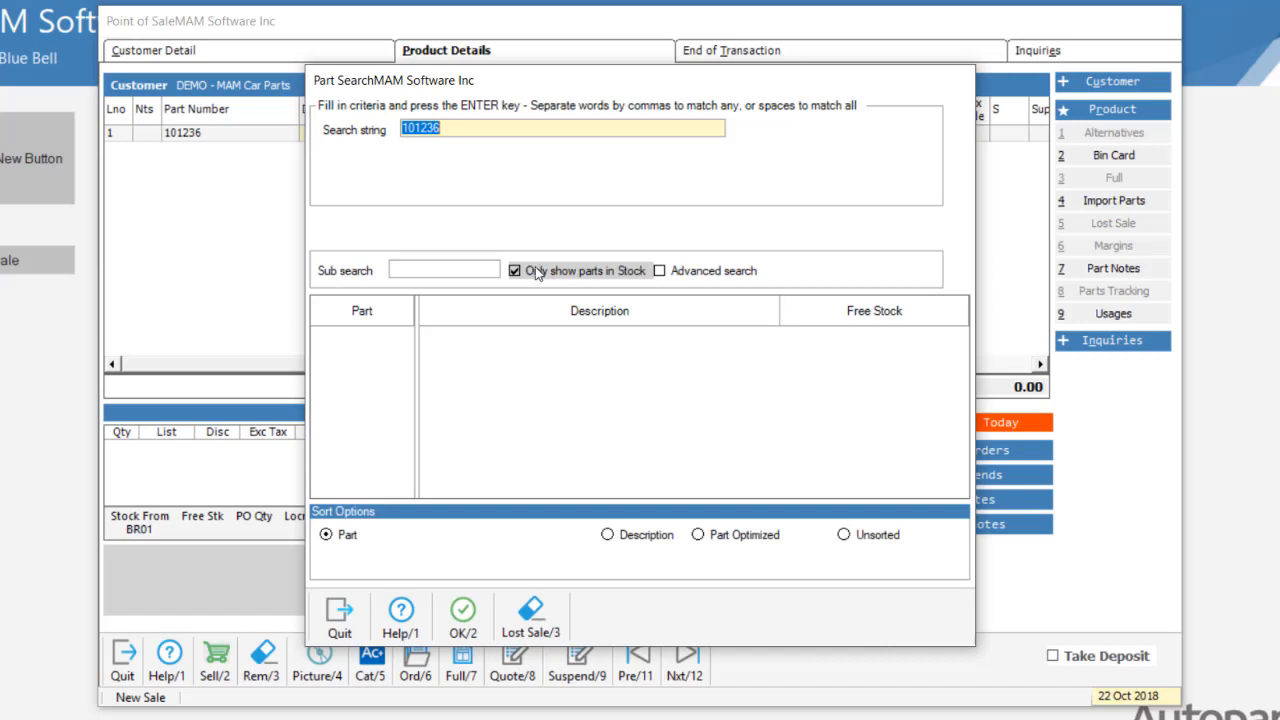
left_click(594, 276)
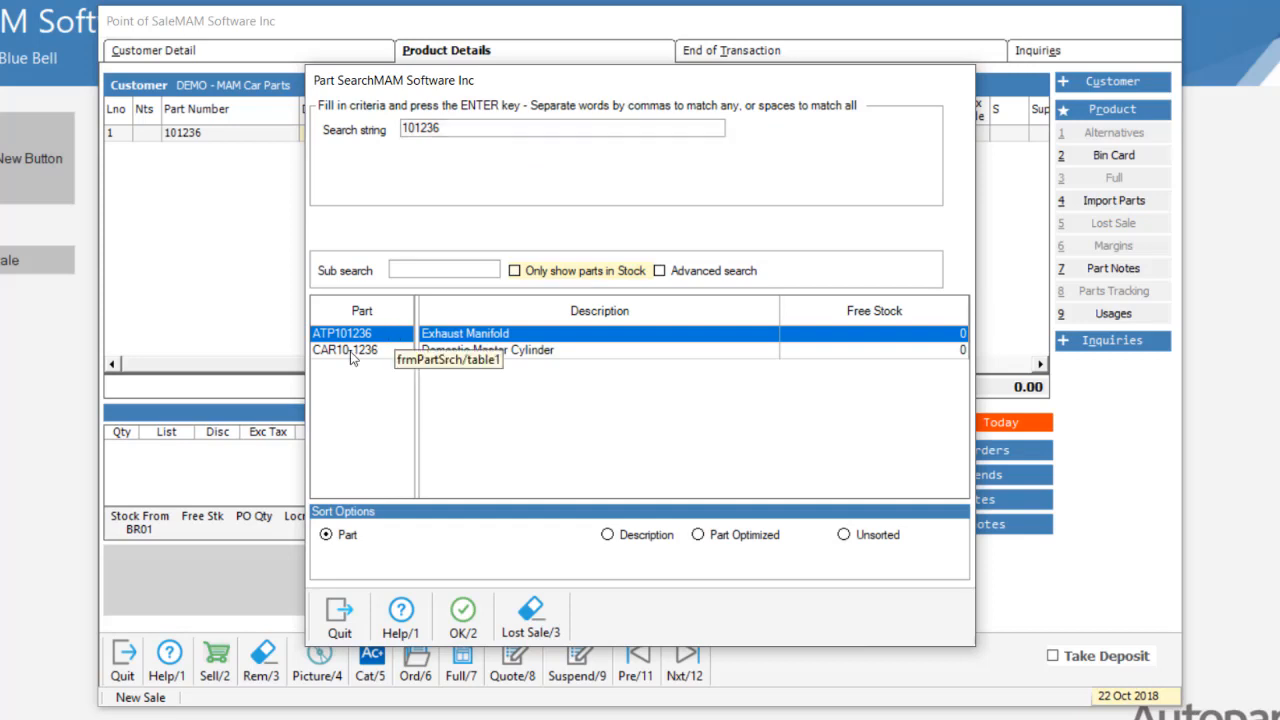
left_click(350, 351)
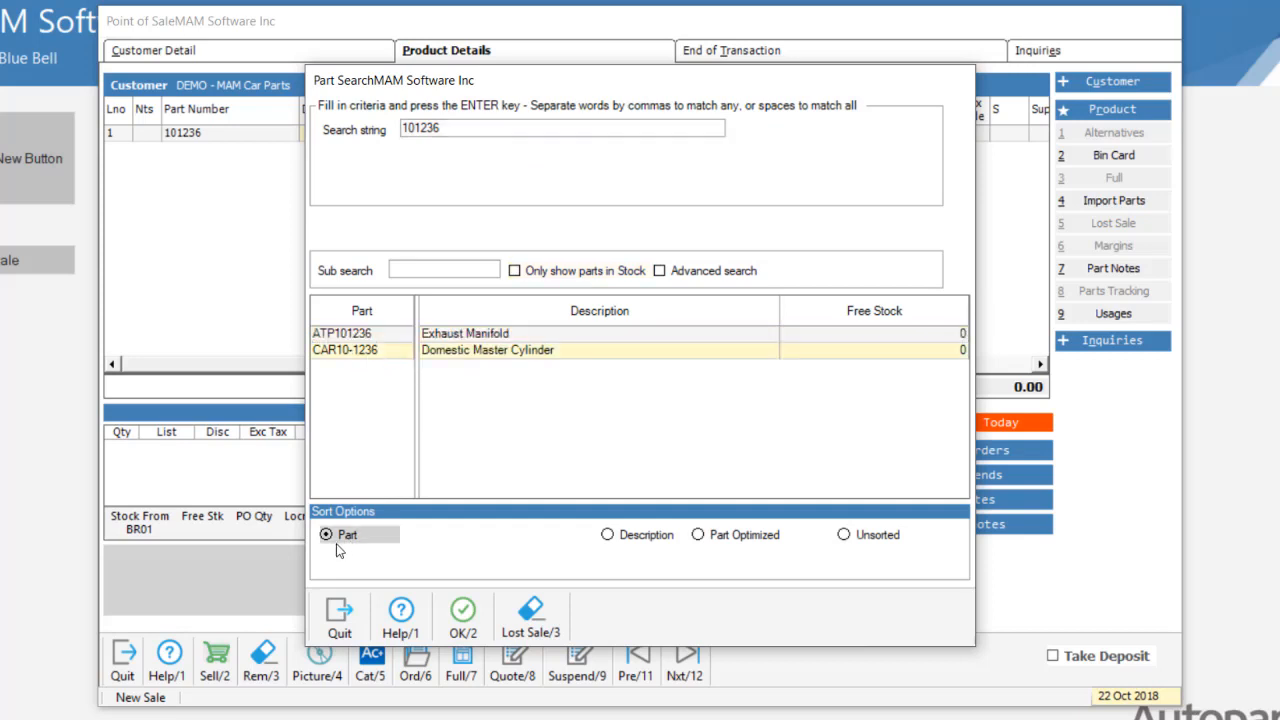
left_click(340, 615)
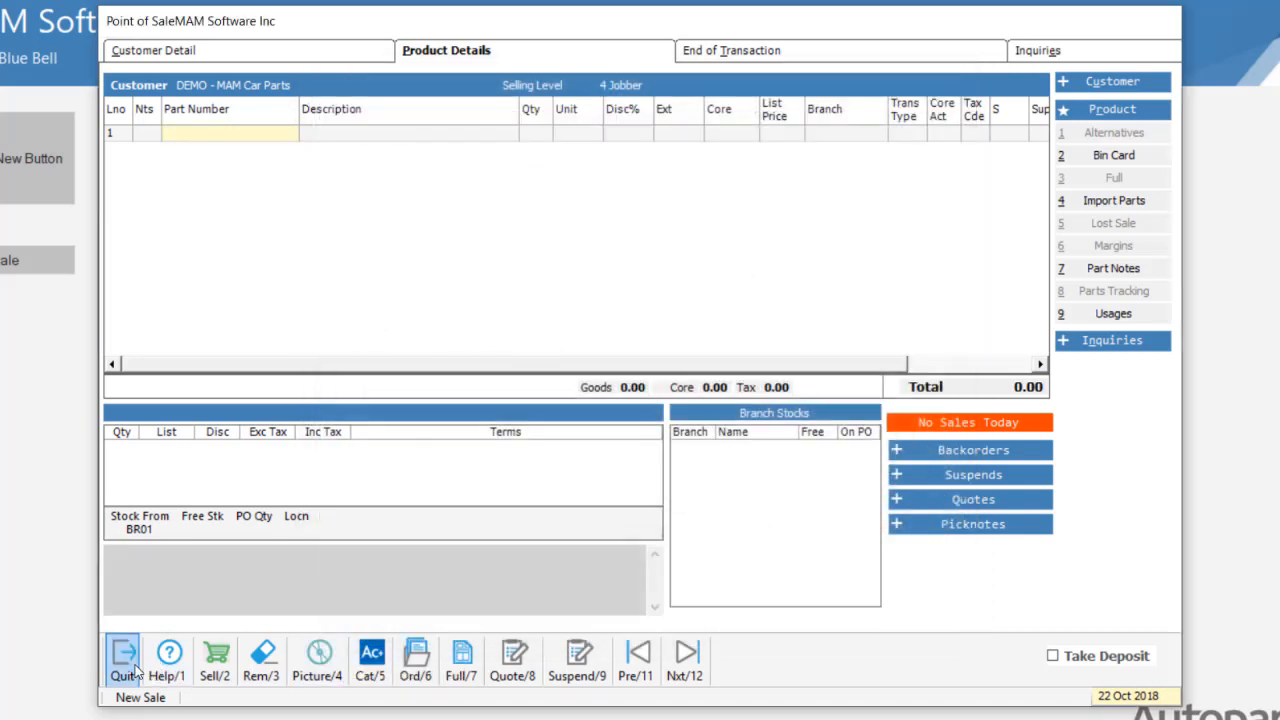
Close the point of sale and start a credit note request for customer DEMO
left_click(120, 660)
left_click(630, 434)
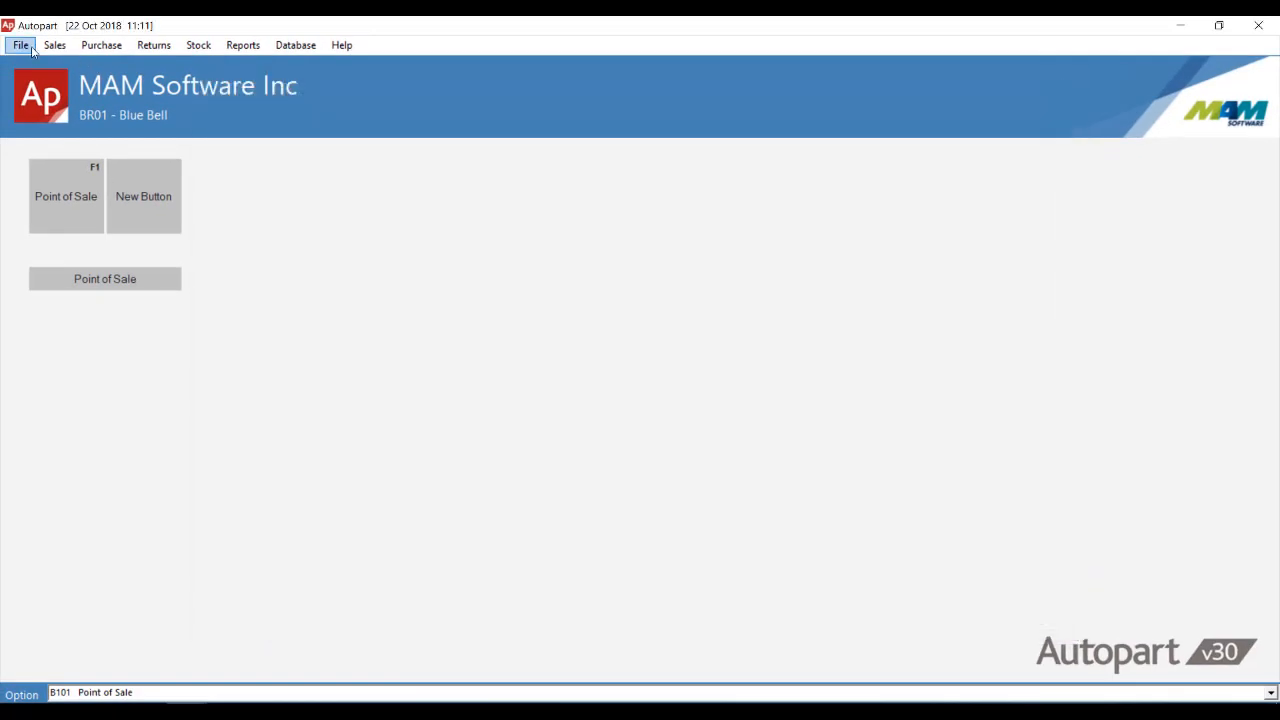
left_click(54, 45)
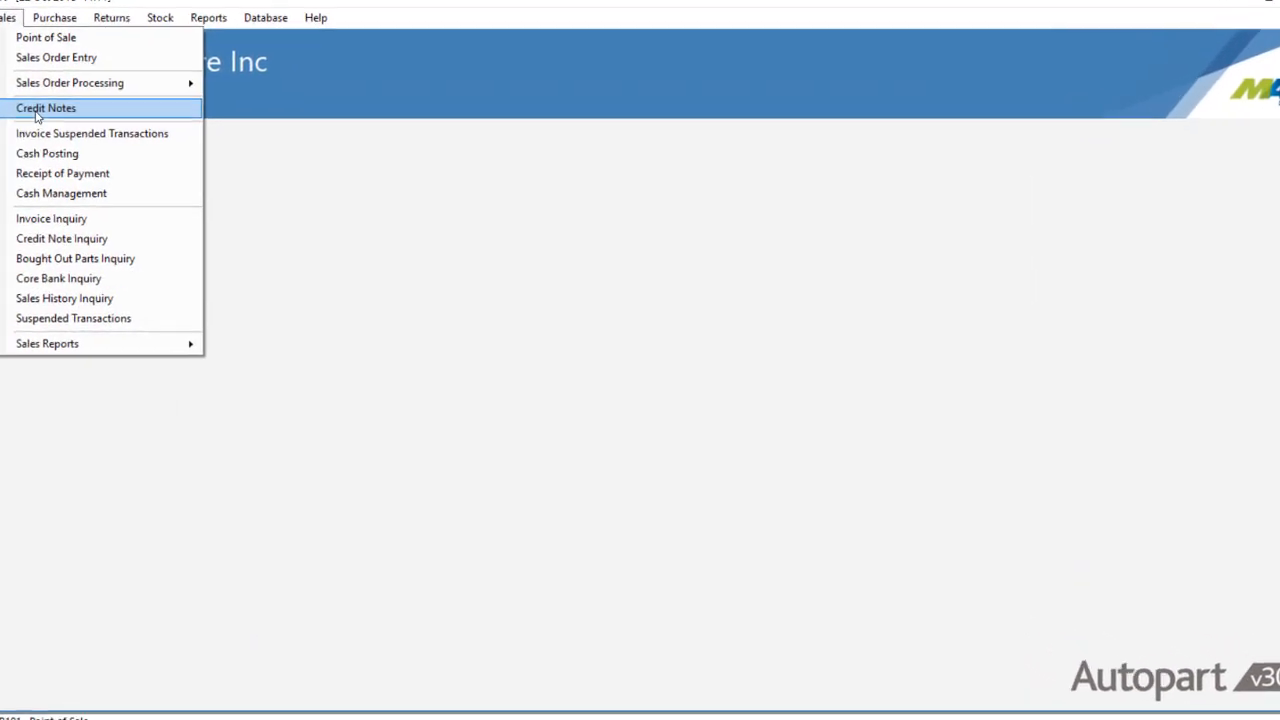
left_click(36, 109)
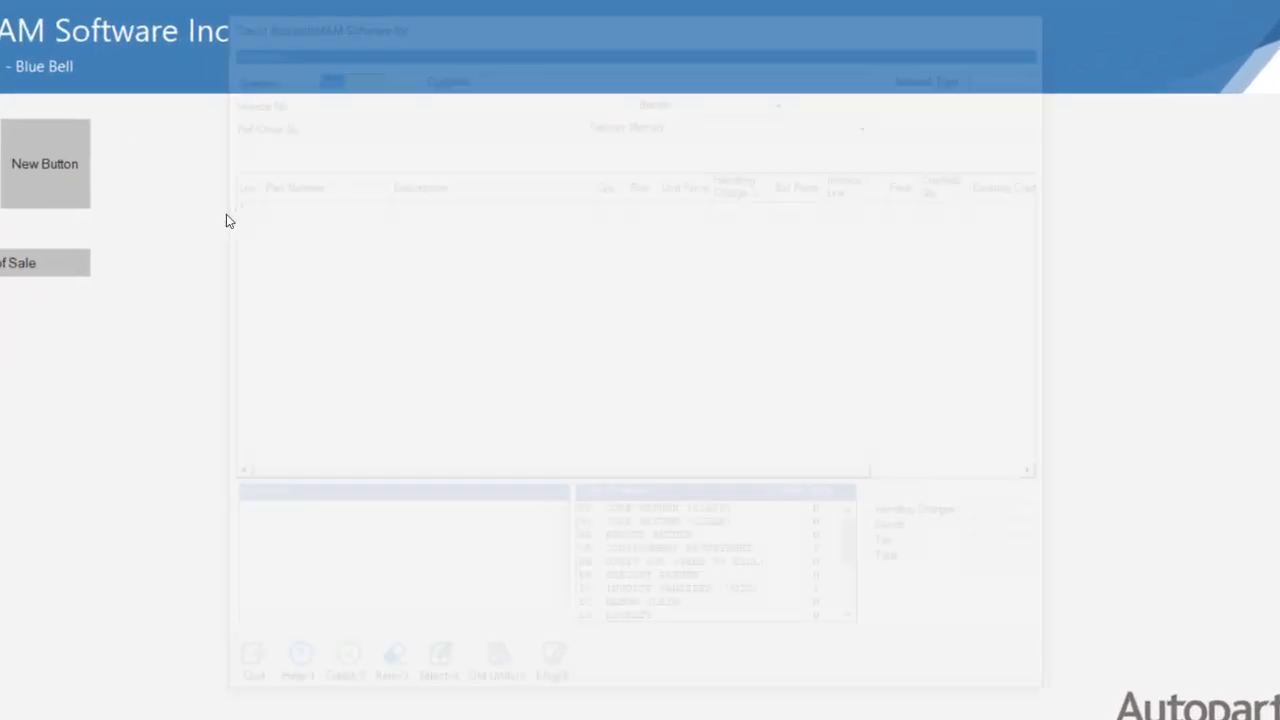
key("Tab")
type("demo")
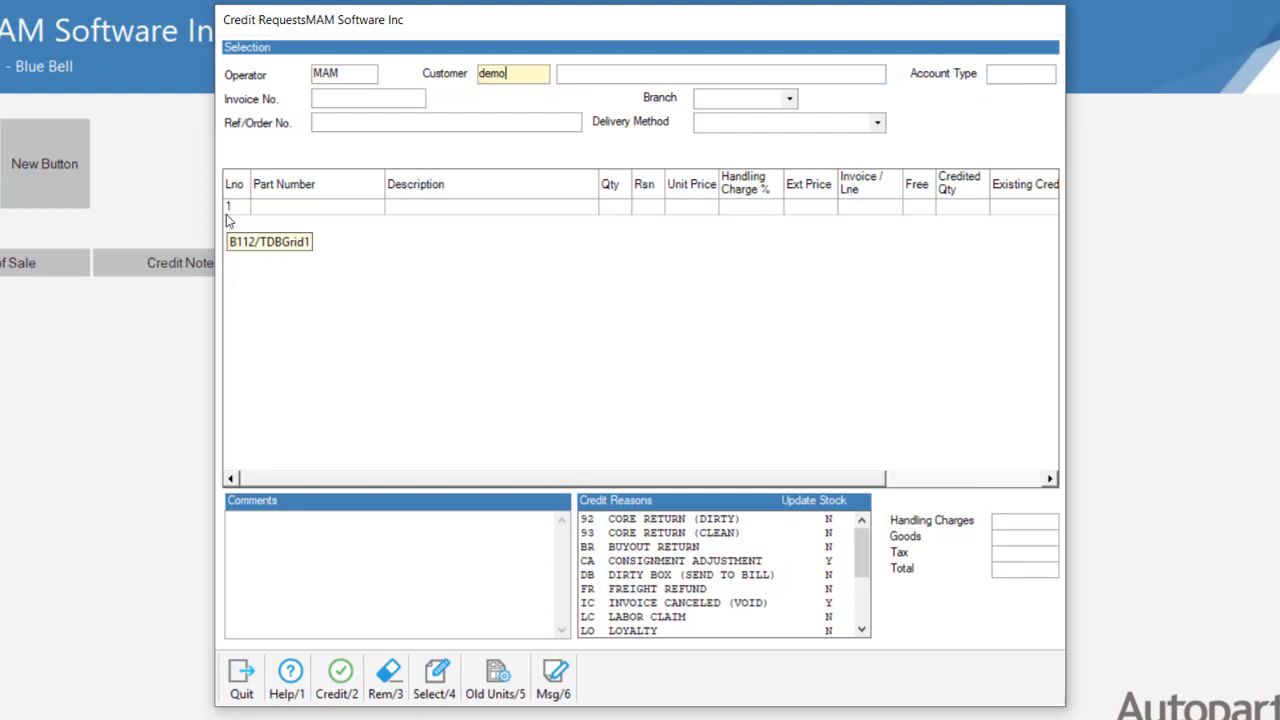
key("Tab")
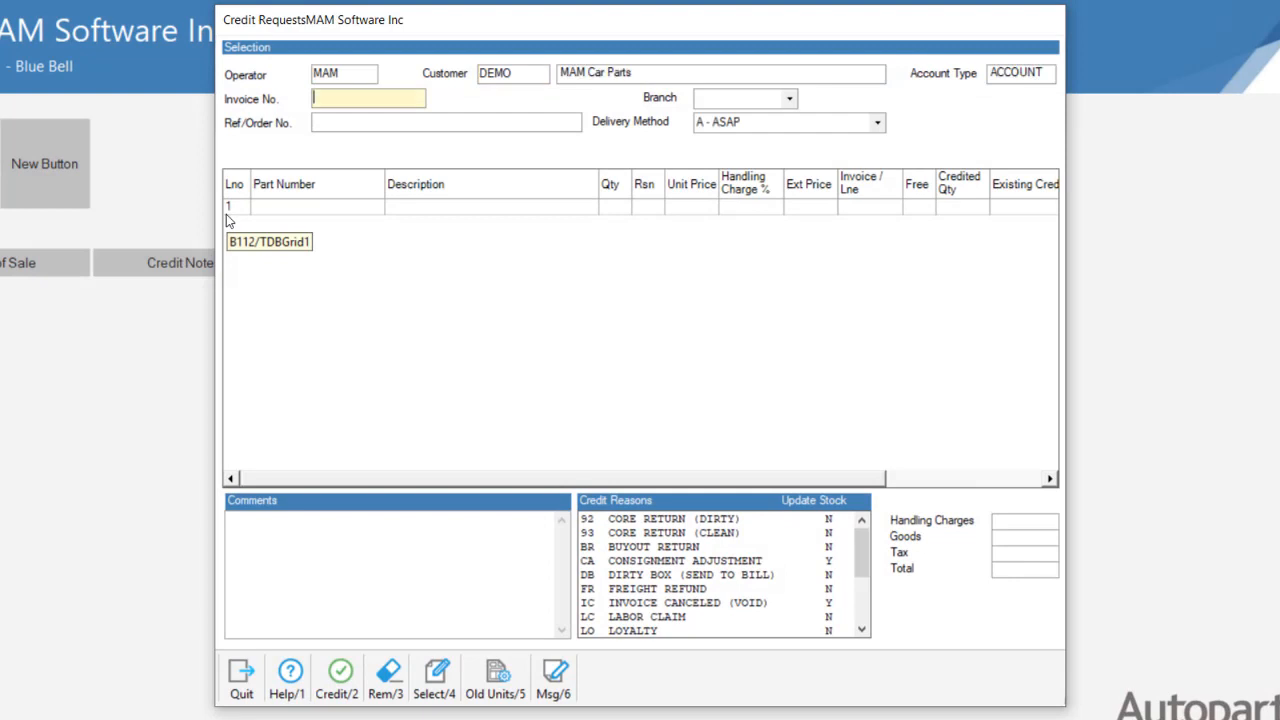
Search for part 101236 from the first line of the credit request
left_click(278, 207)
type("1")
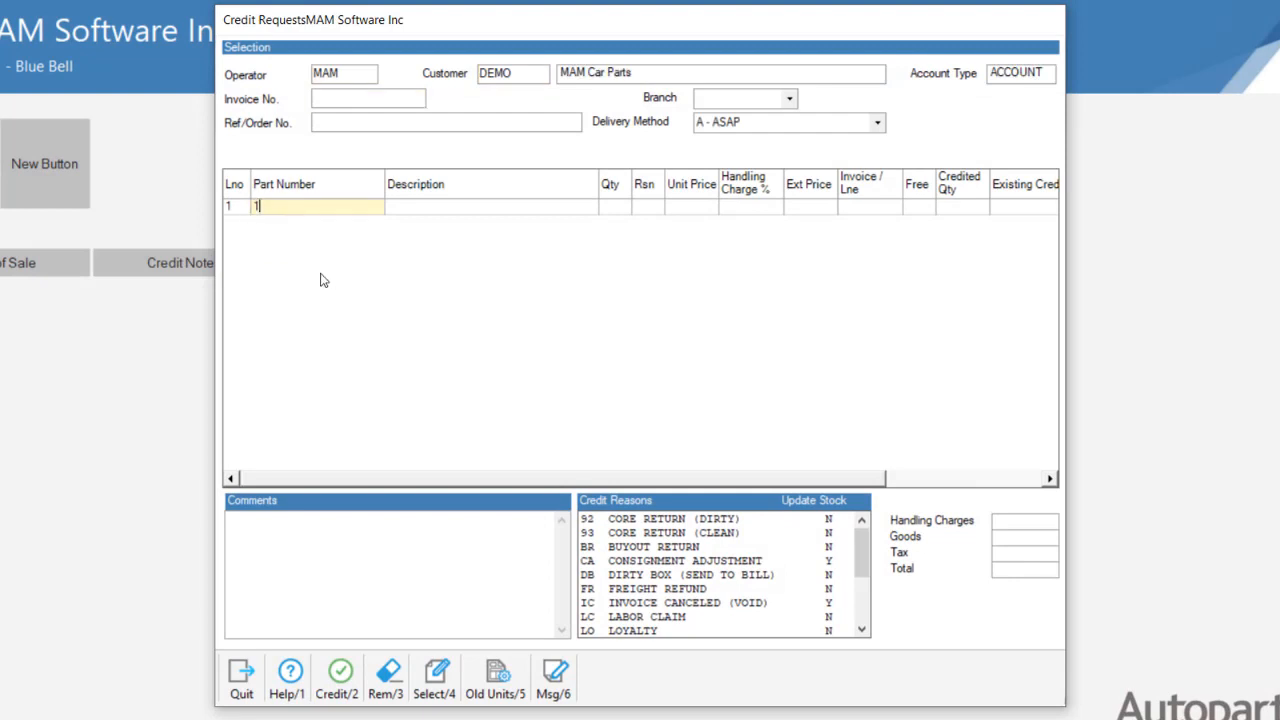
type("01236")
key("Return")
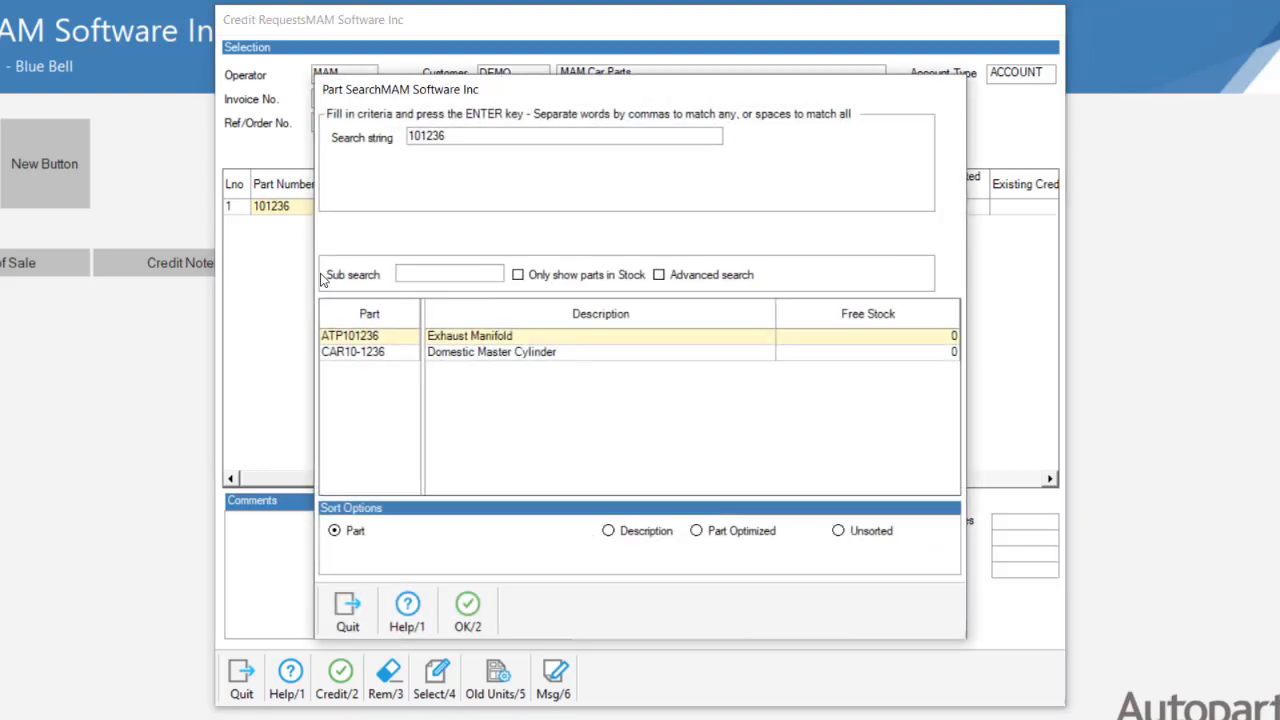